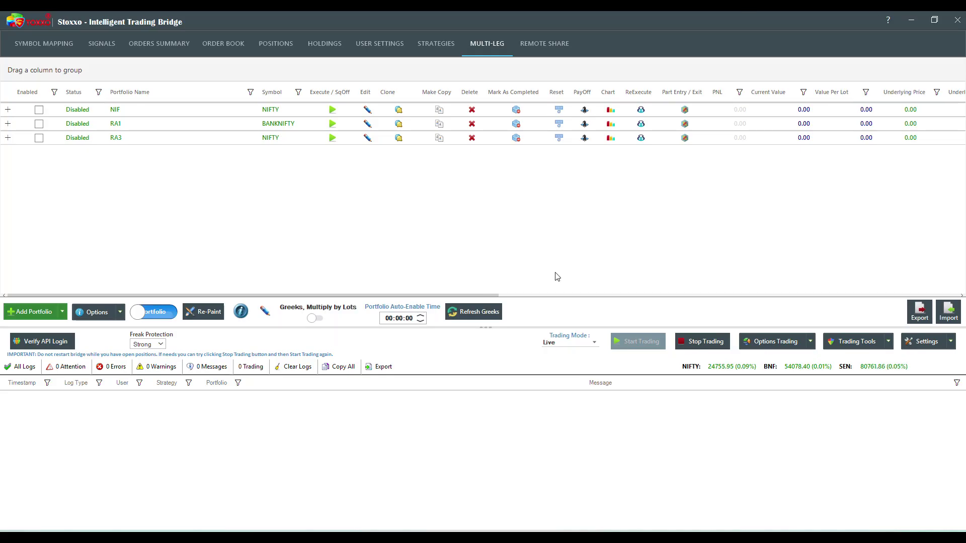
Start a new V2 options portfolio for NIFTY with the 09-Sep-25 expiry and set its default lots to 100.
click(35, 312)
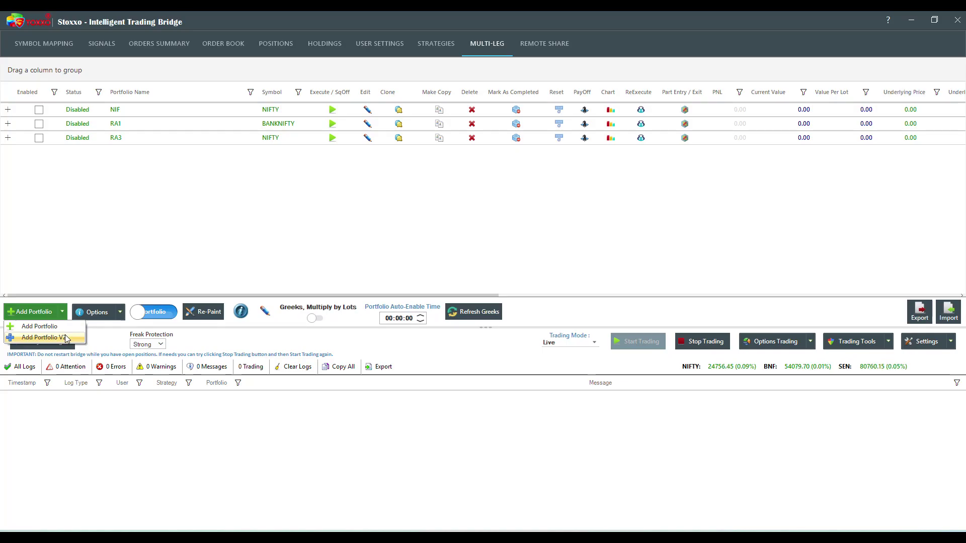
click(43, 337)
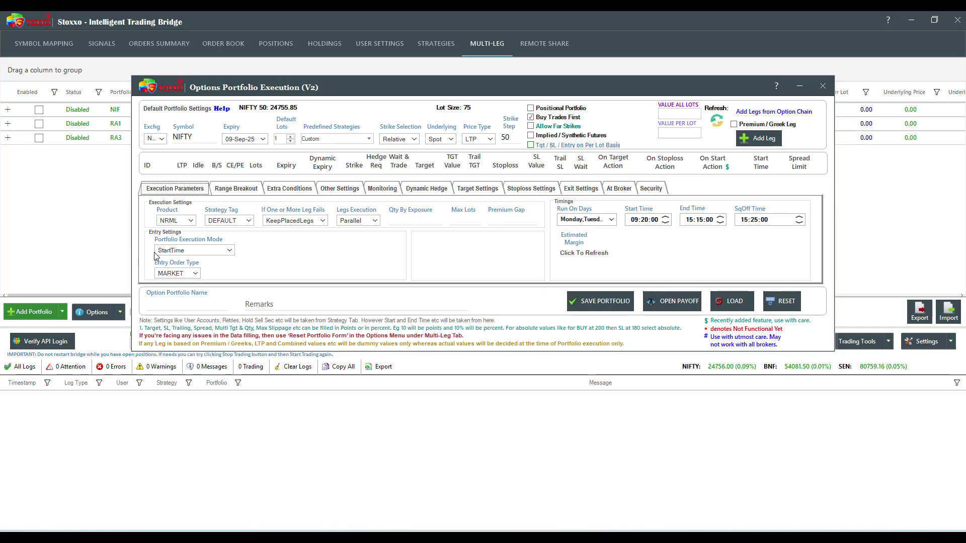
click(192, 134)
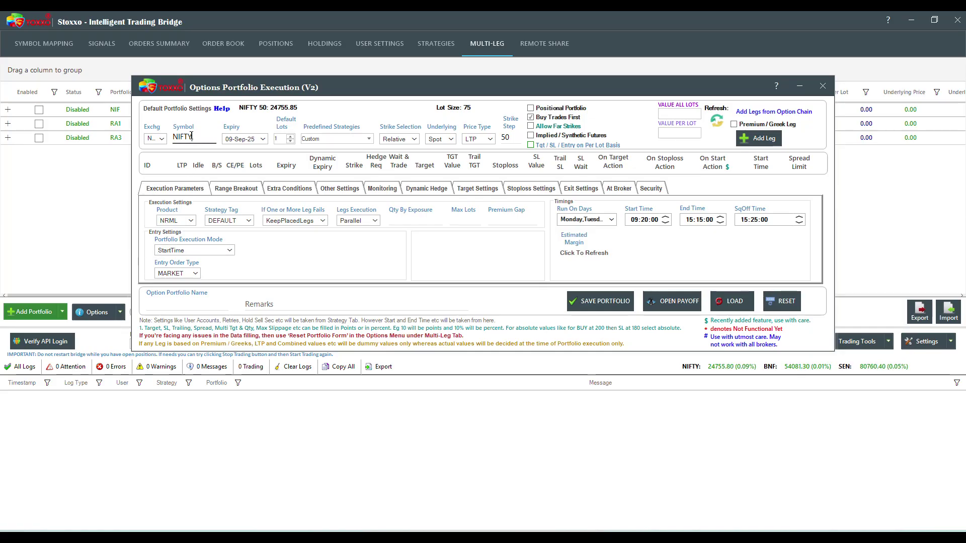
click(370, 139)
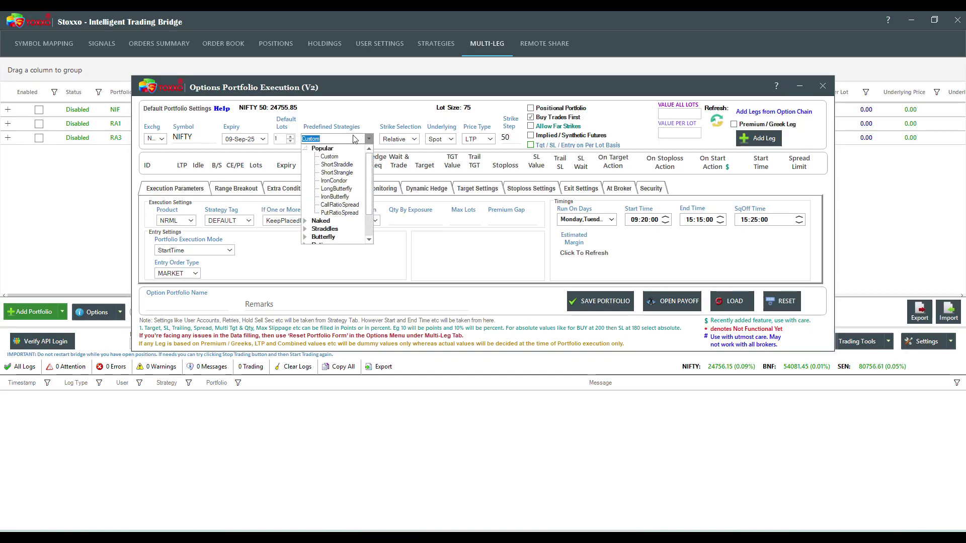
click(265, 146)
click(267, 139)
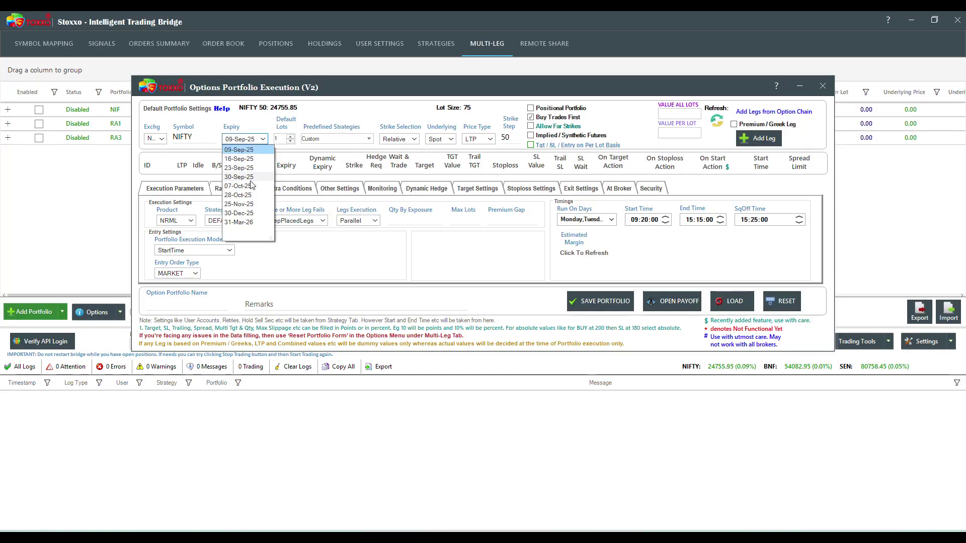
click(283, 139)
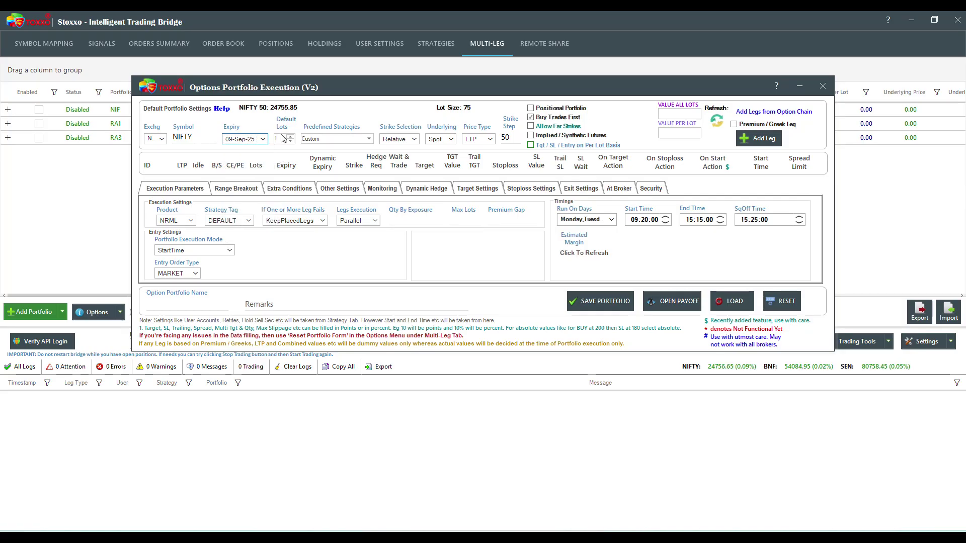
click(282, 138)
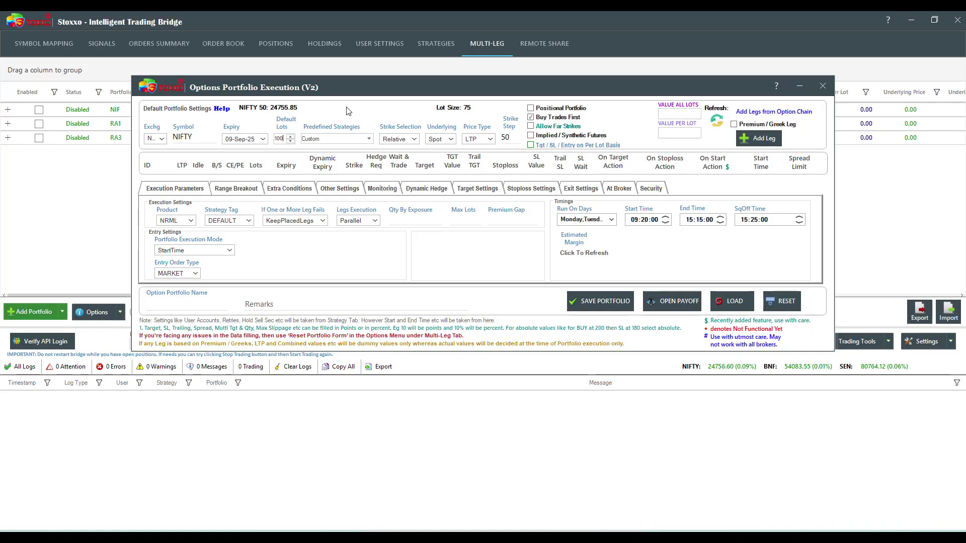
Review the available strike selection, underlying and price type options for the portfolio.
click(385, 138)
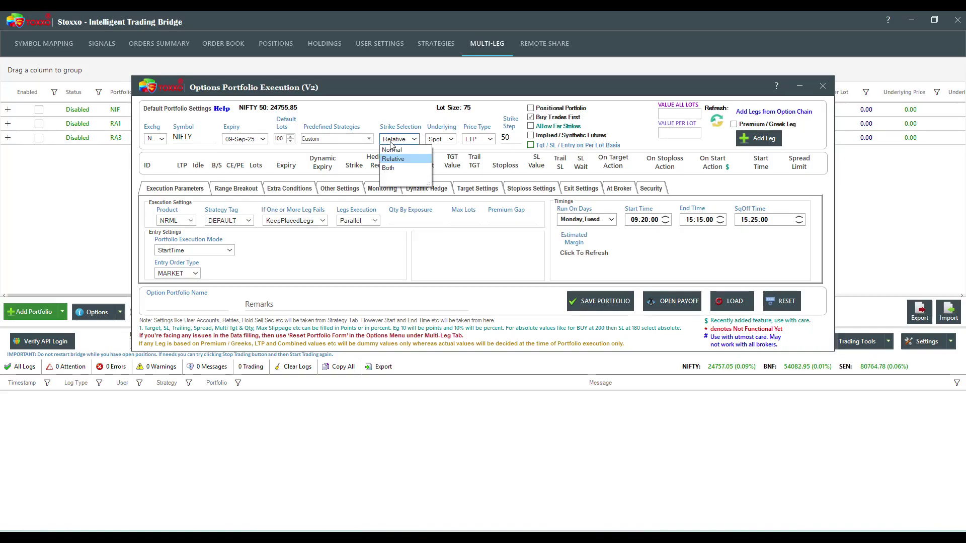
click(350, 113)
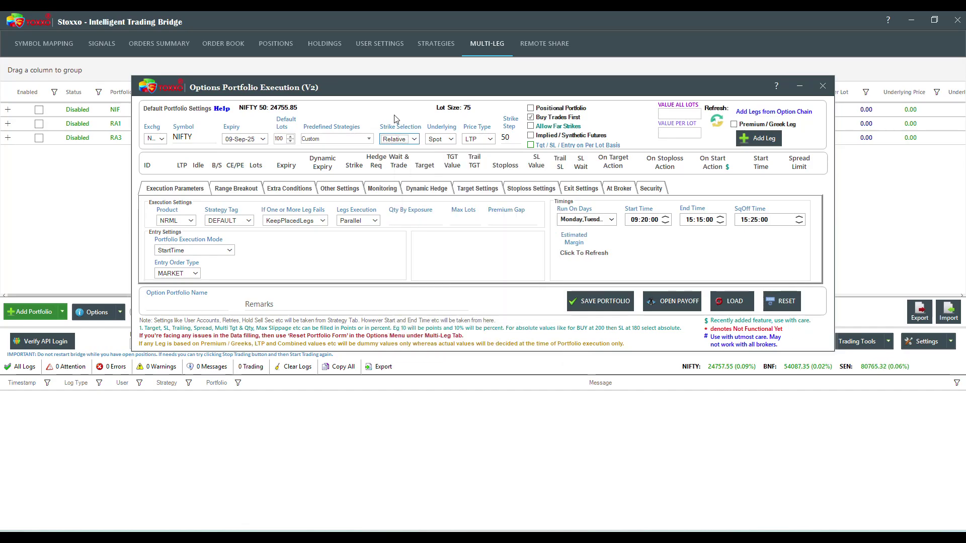
click(445, 139)
click(474, 146)
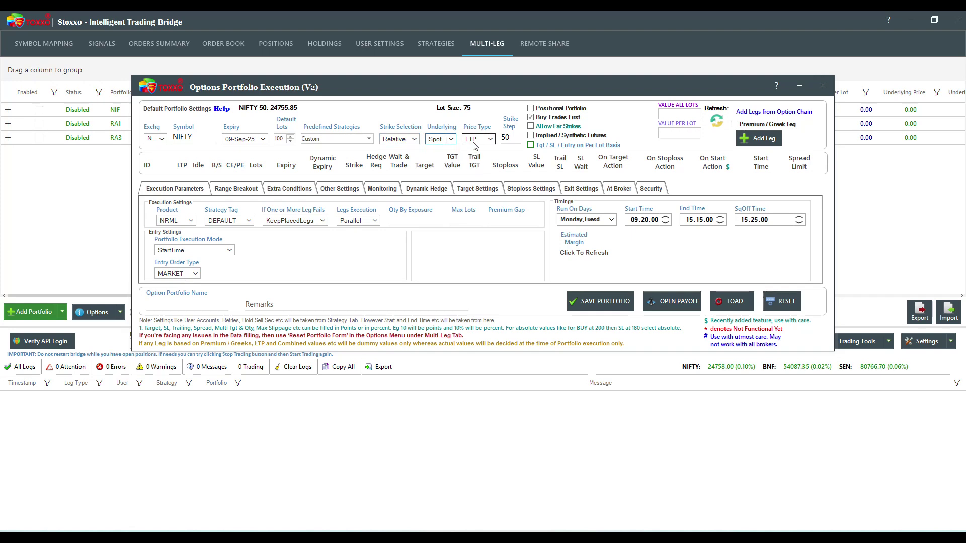
click(473, 143)
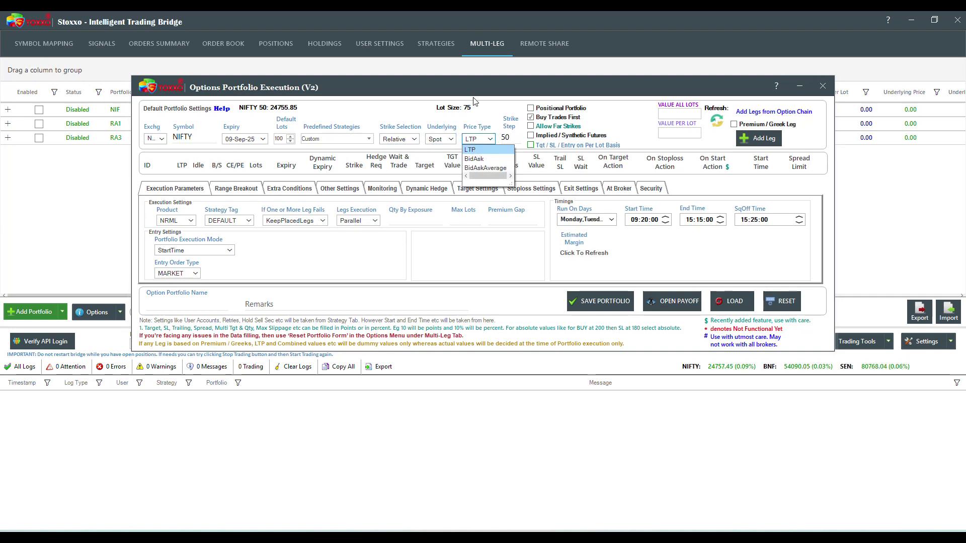
click(476, 124)
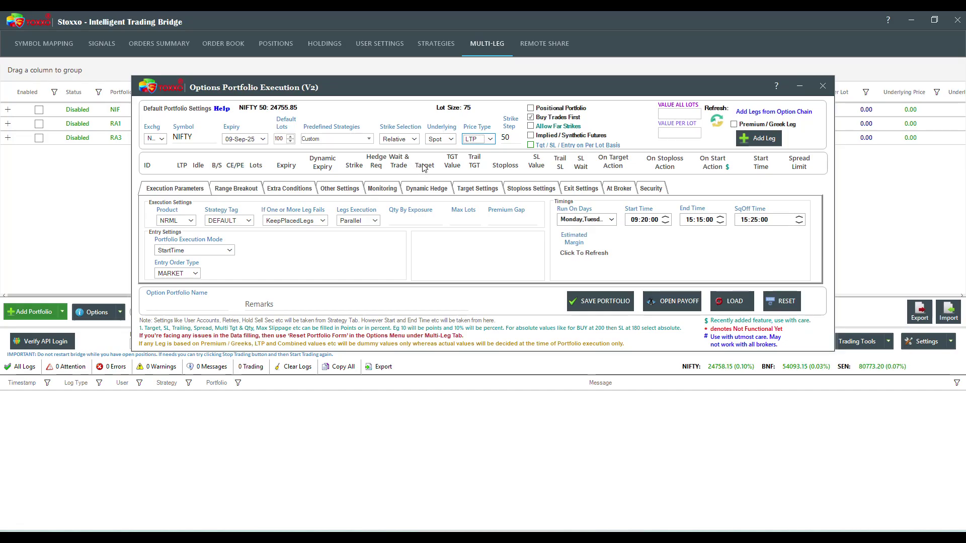
Add 21 legs to the portfolio using the default settings.
mouse_move(404, 167)
click(763, 139)
click(763, 138)
click(763, 138)
click(772, 141)
click(773, 141)
click(773, 141)
click(772, 141)
click(773, 141)
click(773, 141)
click(772, 141)
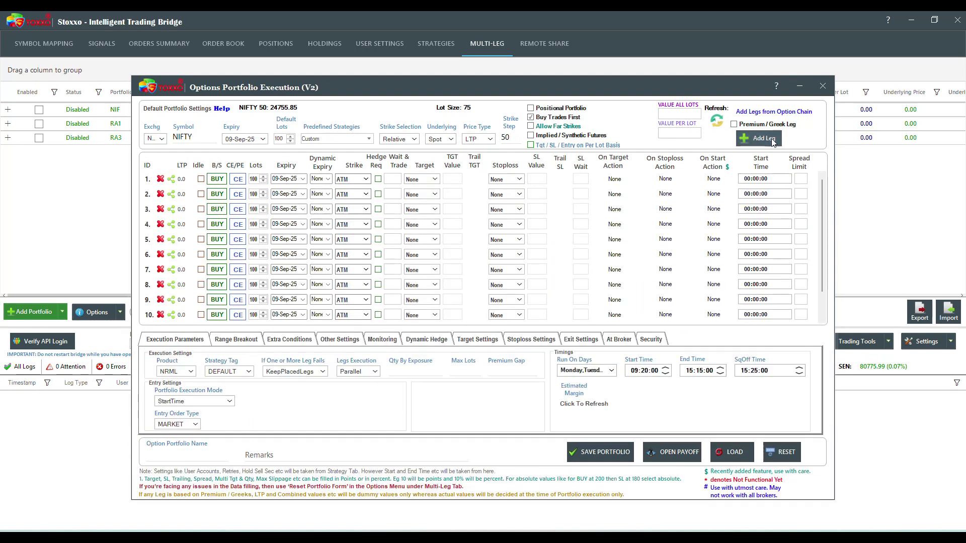
click(773, 141)
click(773, 141)
click(773, 141)
click(773, 142)
click(772, 142)
click(772, 141)
click(773, 141)
click(773, 141)
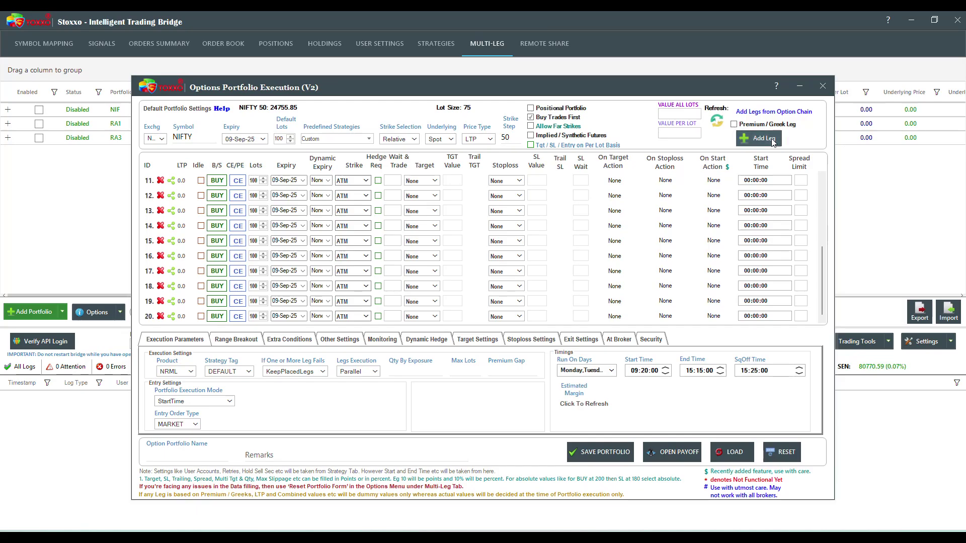
click(774, 142)
click(774, 144)
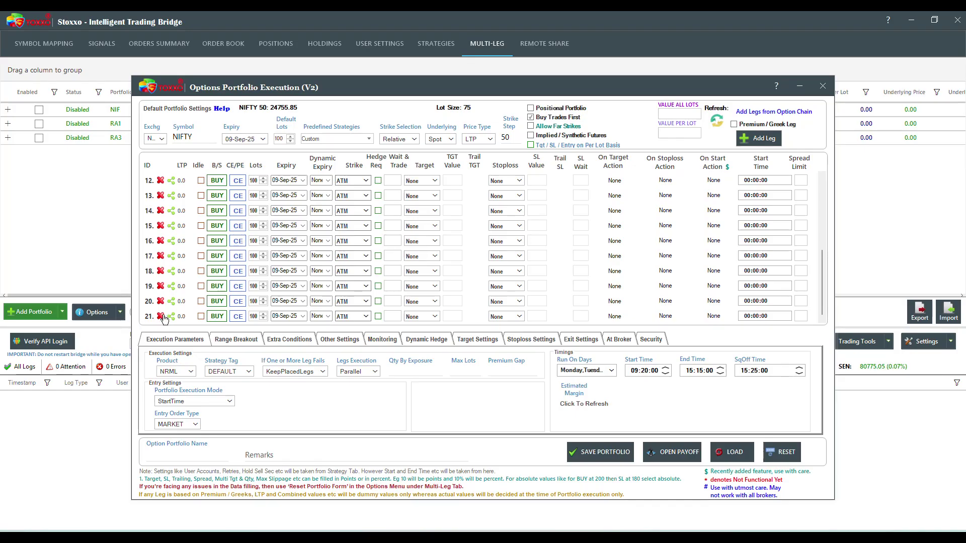
Delete the surplus legs from the end of the list, keeping only legs 1 and 2.
click(161, 316)
click(161, 316)
click(160, 317)
click(161, 317)
click(160, 316)
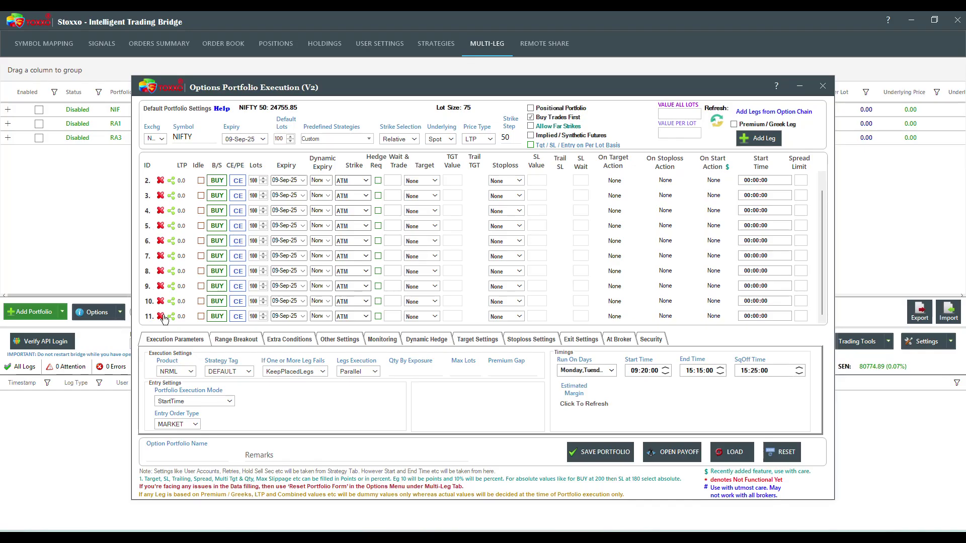
click(160, 317)
click(160, 317)
click(160, 300)
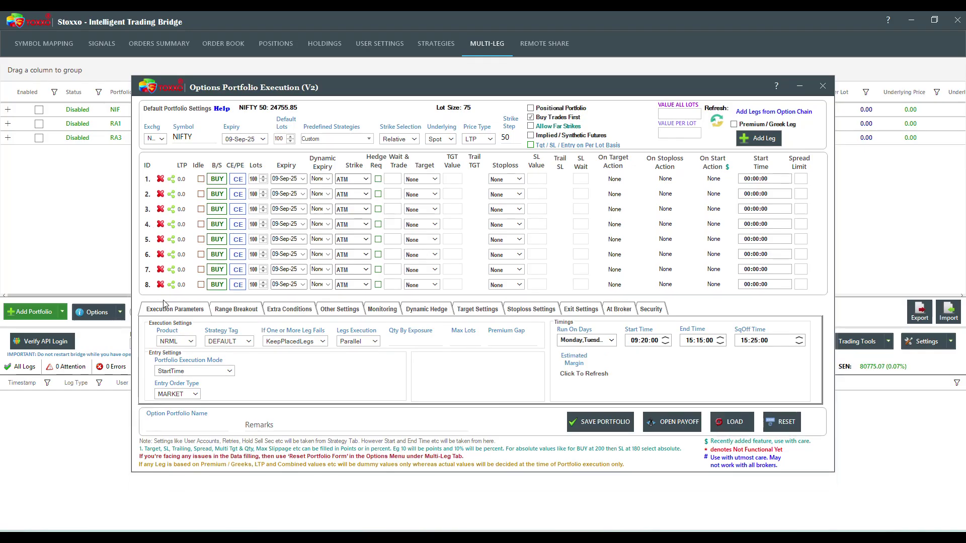
click(161, 285)
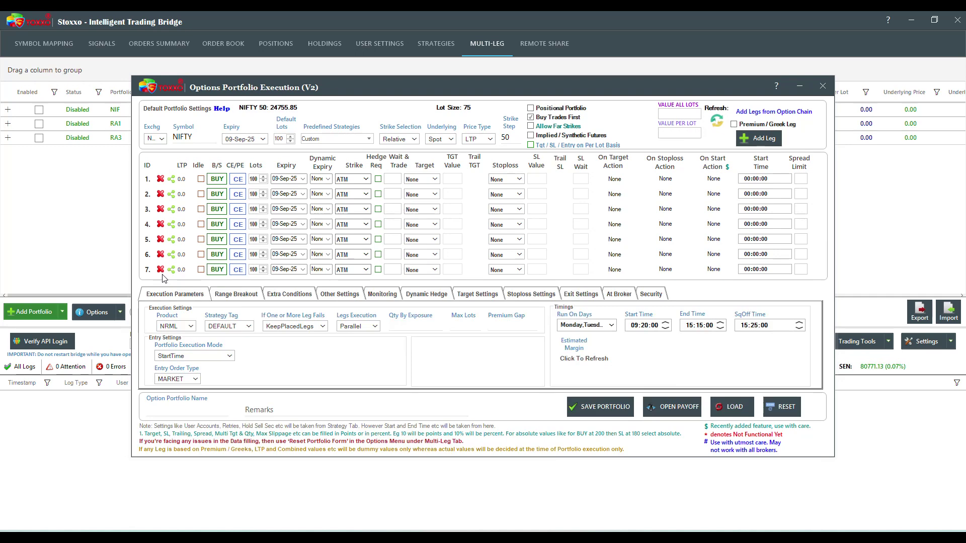
click(160, 269)
click(160, 254)
click(160, 239)
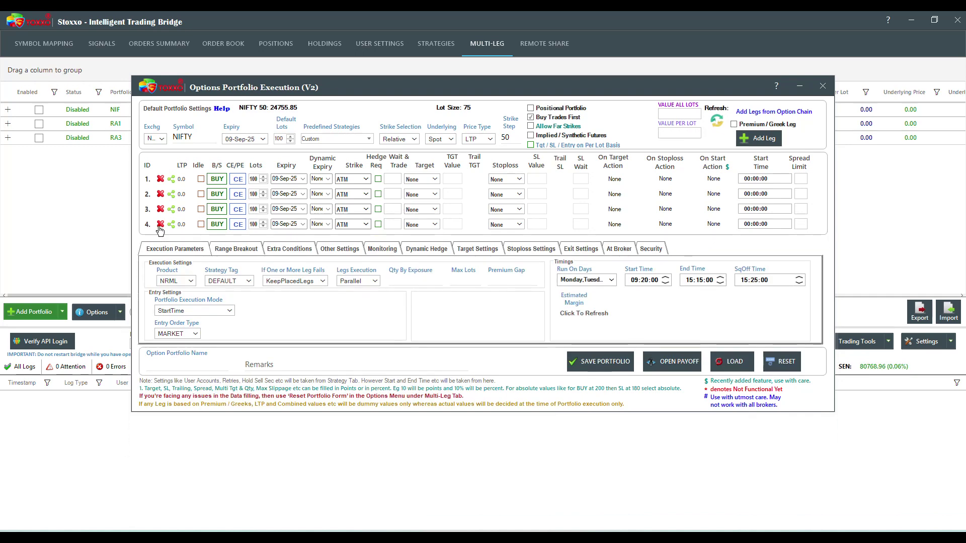
click(160, 223)
click(161, 209)
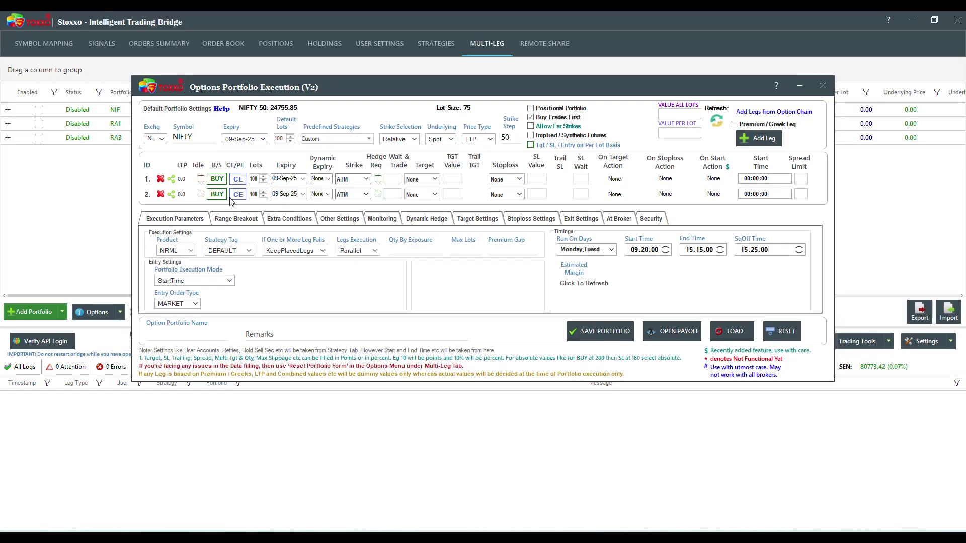
Set both legs to SELL, keeping leg 1 as CE and making leg 2 a PE.
click(217, 179)
click(217, 195)
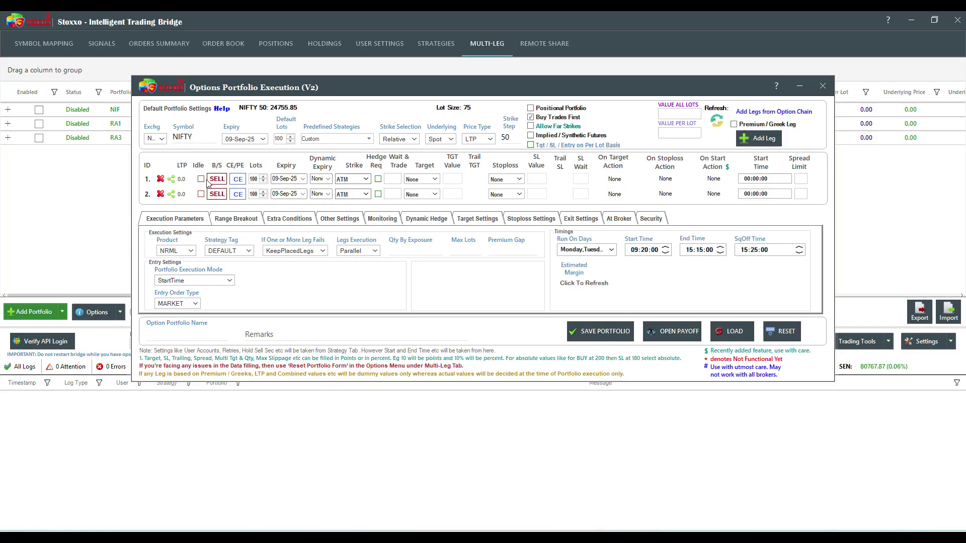
click(237, 180)
click(238, 180)
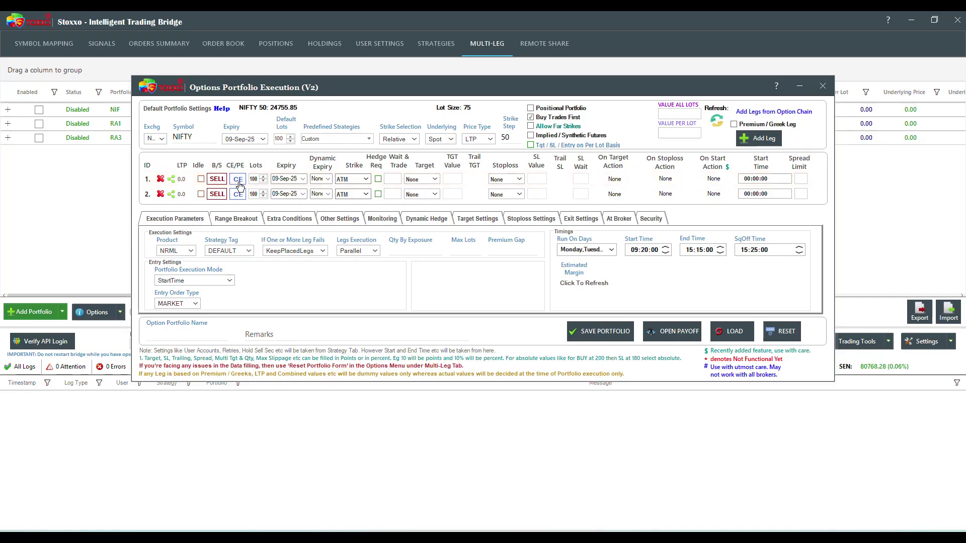
click(238, 182)
click(238, 194)
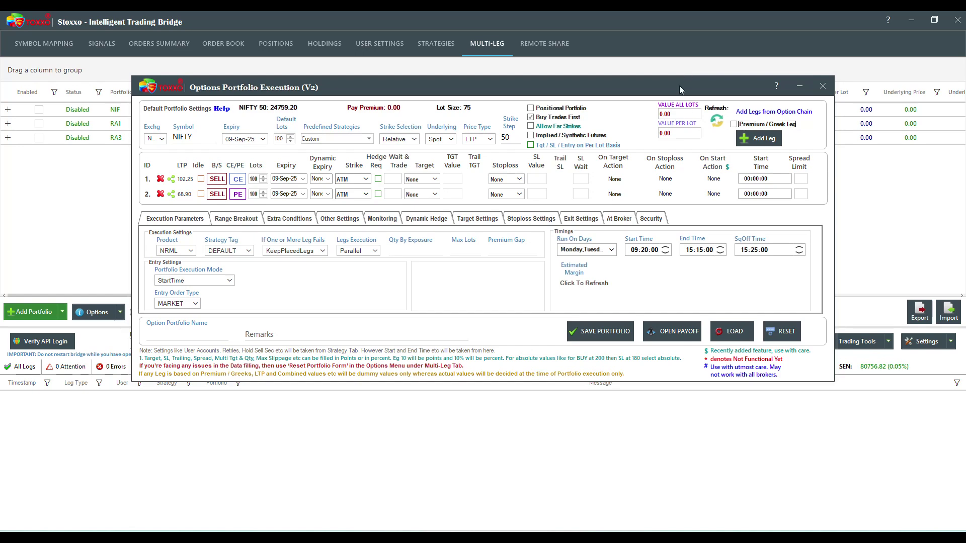
Add two Premium / Greek legs to the portfolio and make leg 4 a PE.
mouse_move(737, 129)
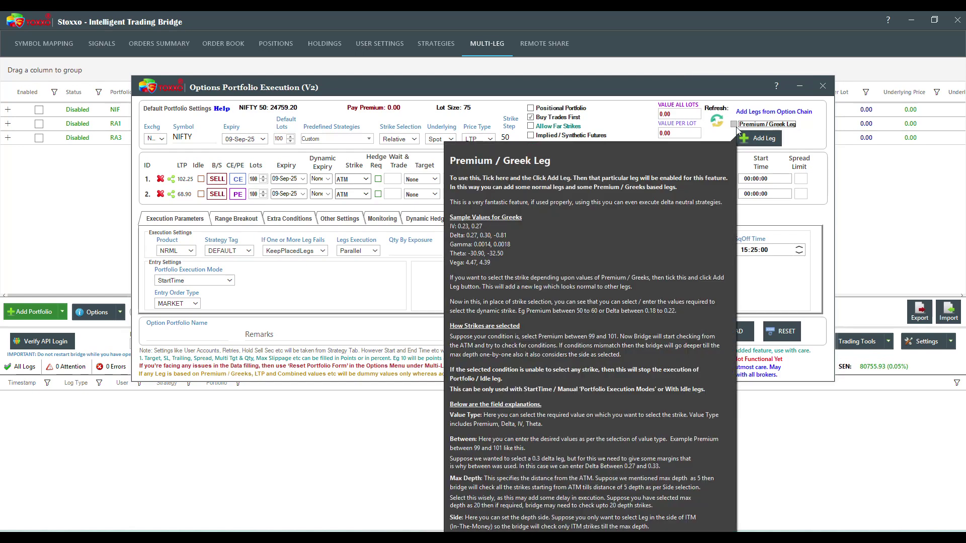
click(736, 128)
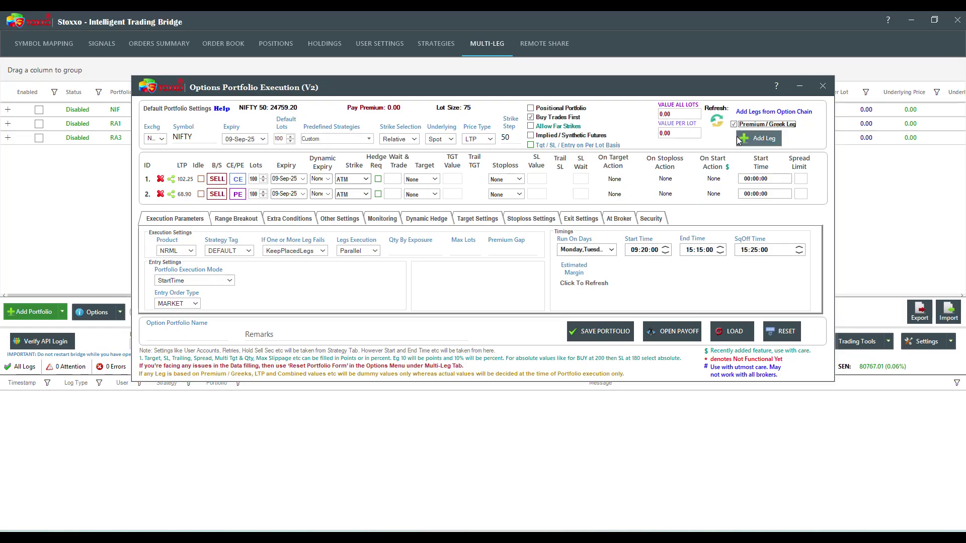
click(746, 138)
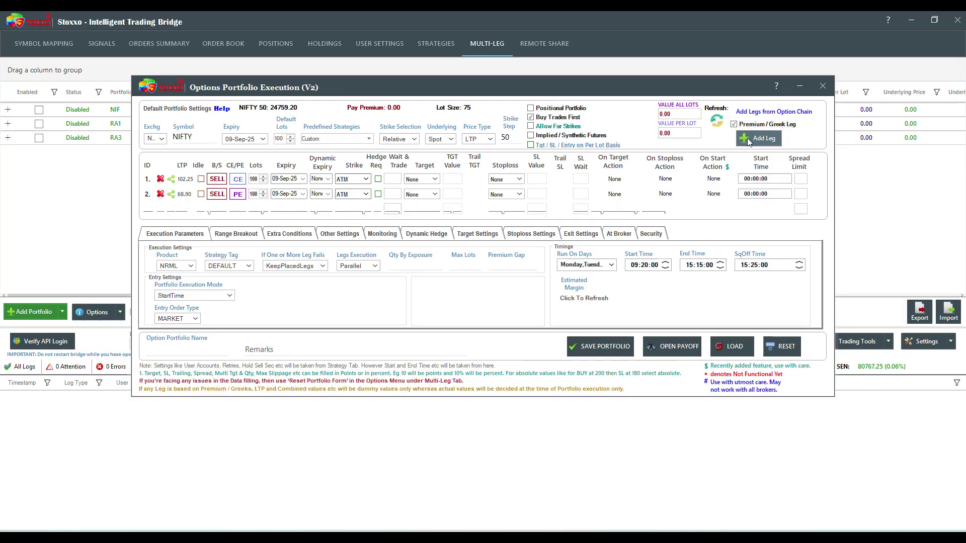
click(747, 138)
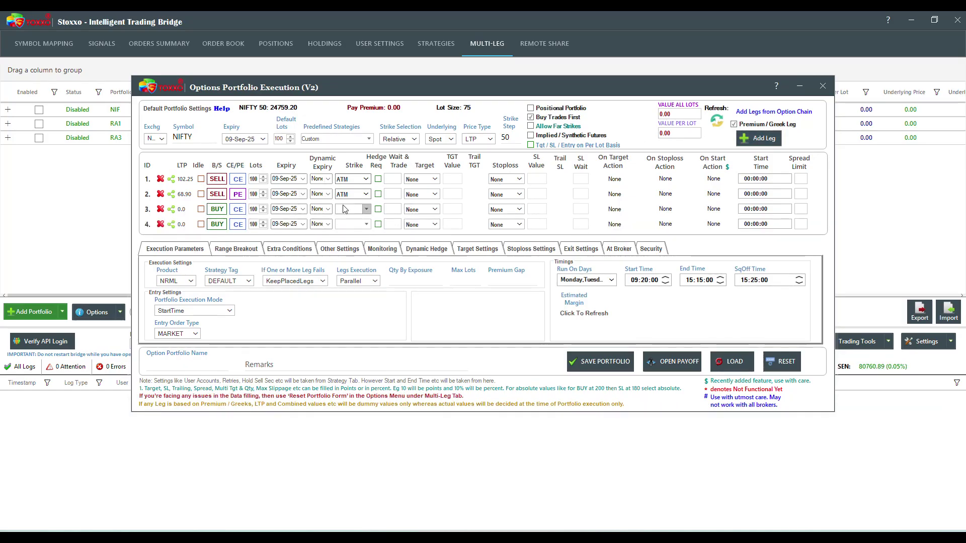
click(238, 224)
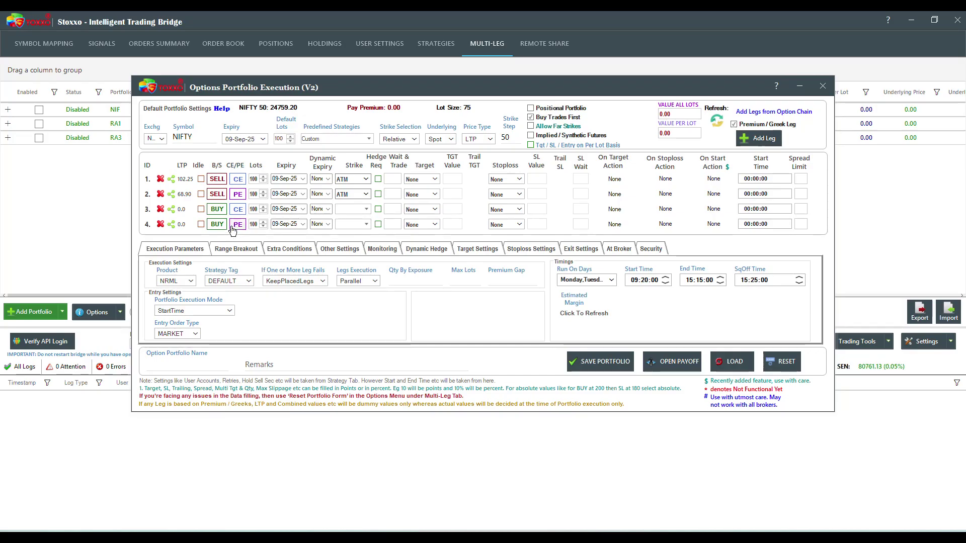
Set leg 3's strike criteria to NearestPremium with a value of 5 and a max depth of 40.
click(365, 209)
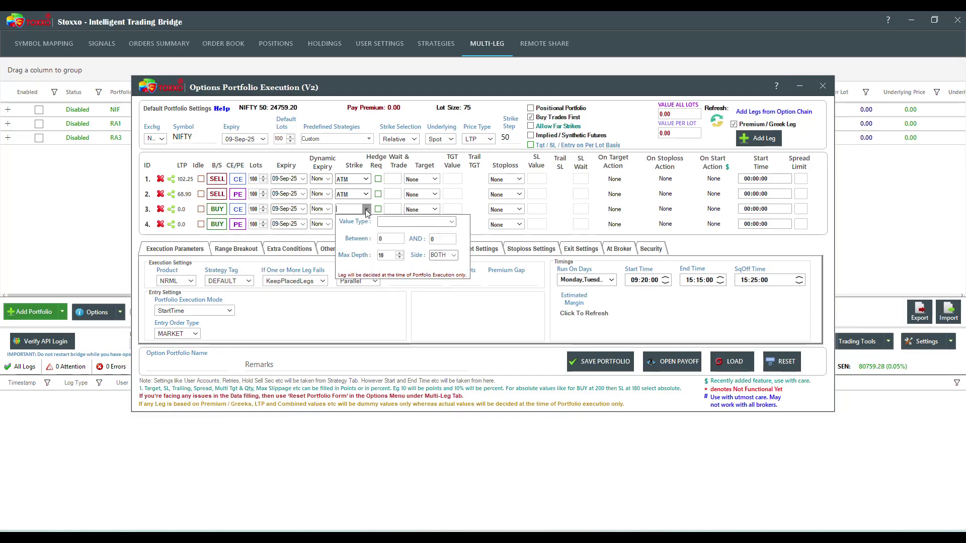
click(452, 222)
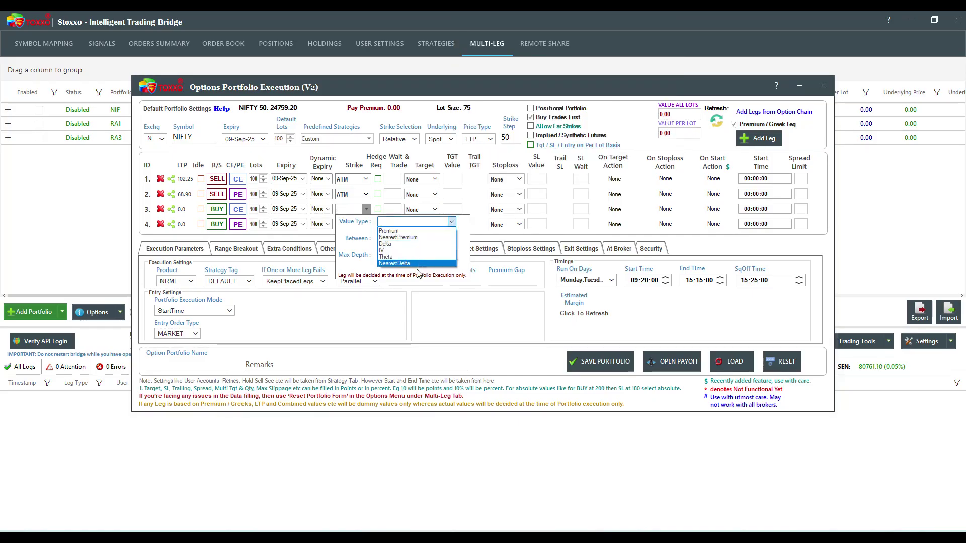
click(397, 237)
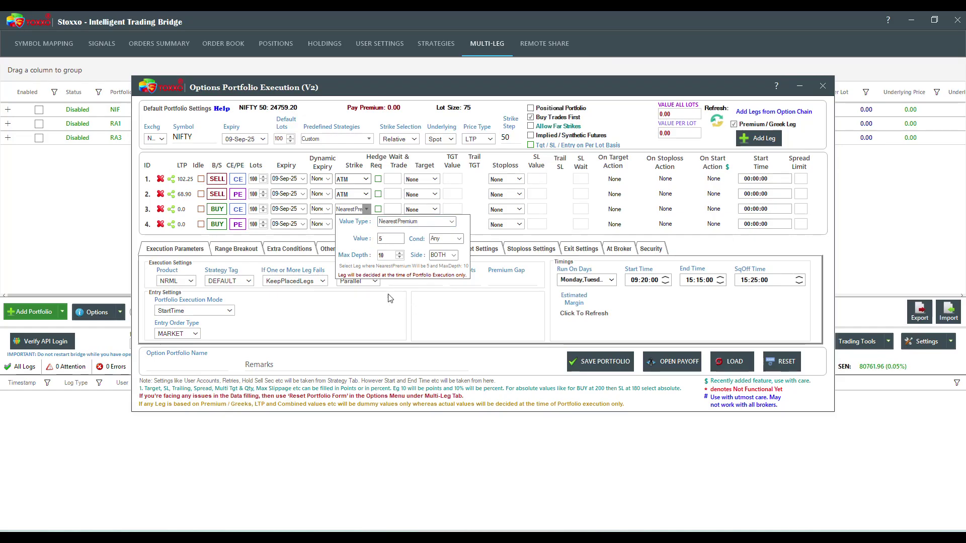
key(Tab)
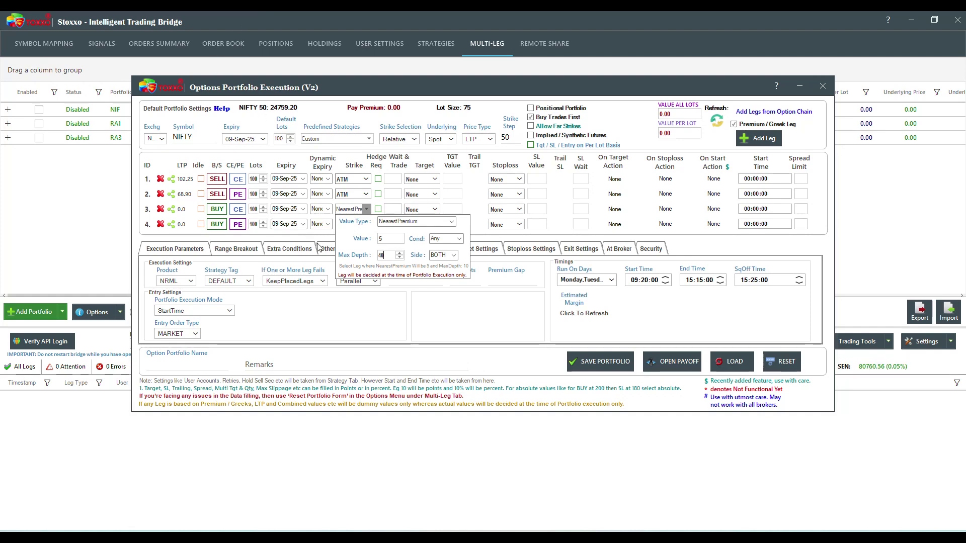
key(Return)
click(369, 210)
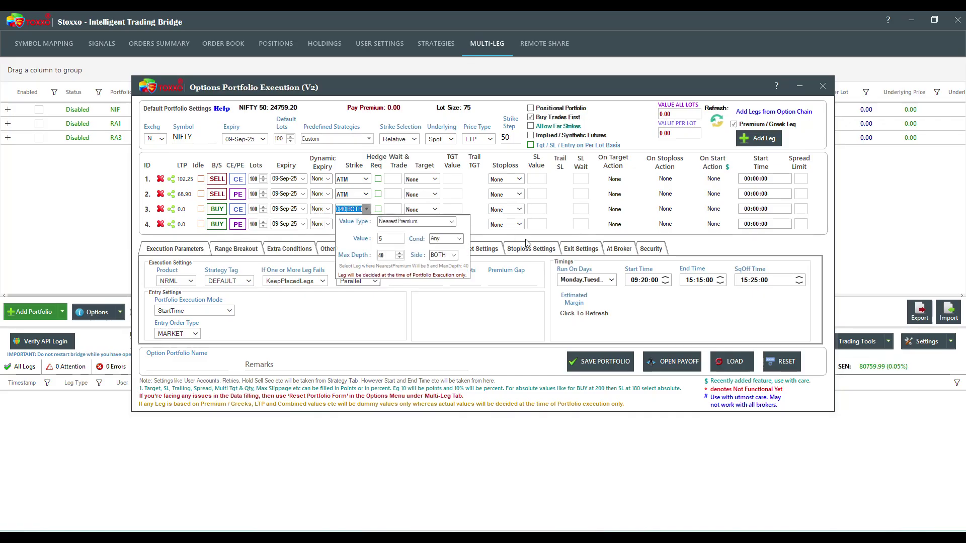
Check the condition and side options in leg 3's strike criteria, keeping Any and BOTH.
click(458, 238)
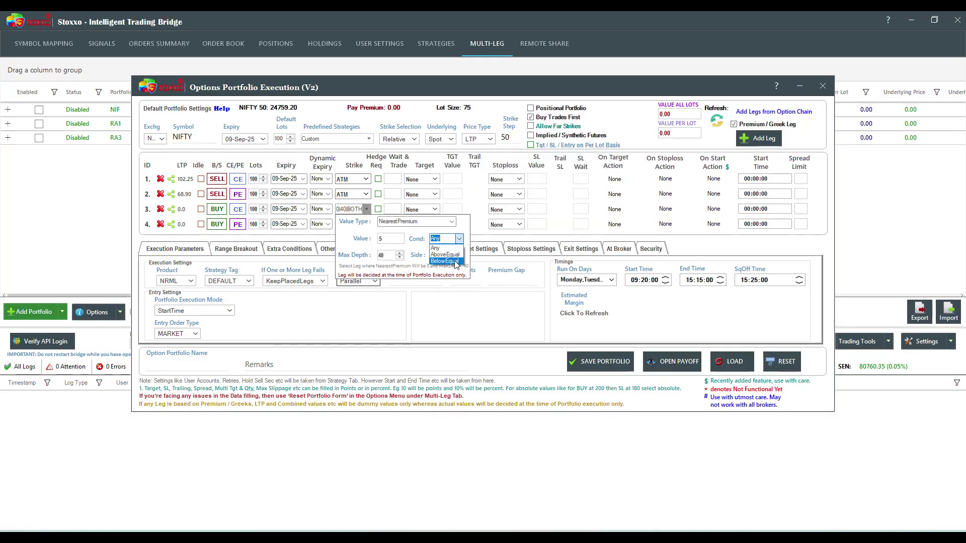
click(452, 257)
click(453, 255)
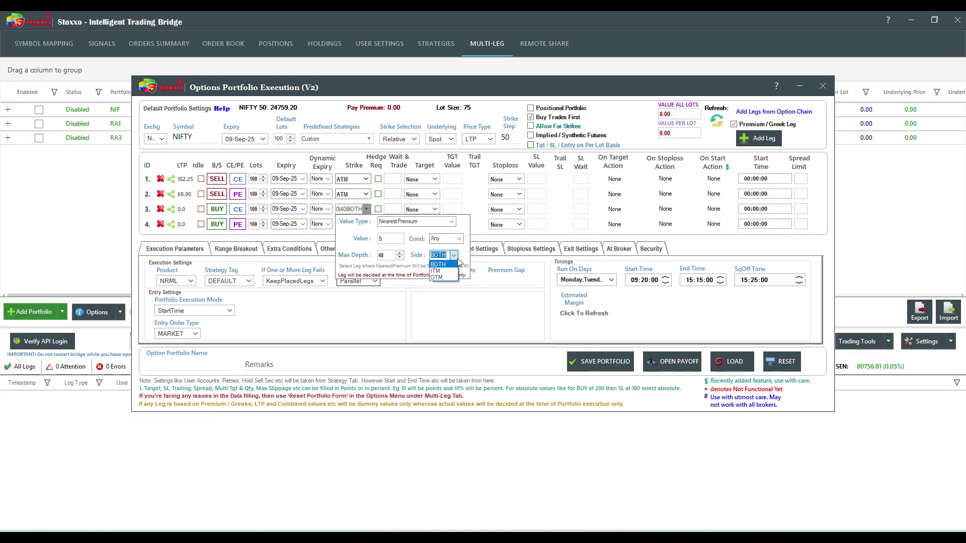
click(438, 264)
click(381, 229)
Set leg 4's strike criteria to NearestPremium with a value of 5 and a max depth of 40.
click(366, 224)
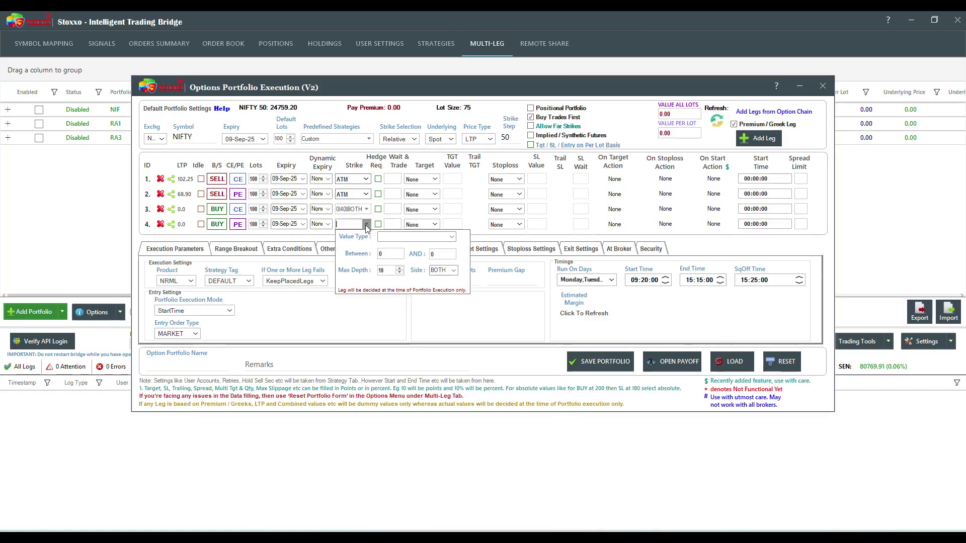
mouse_move(456, 243)
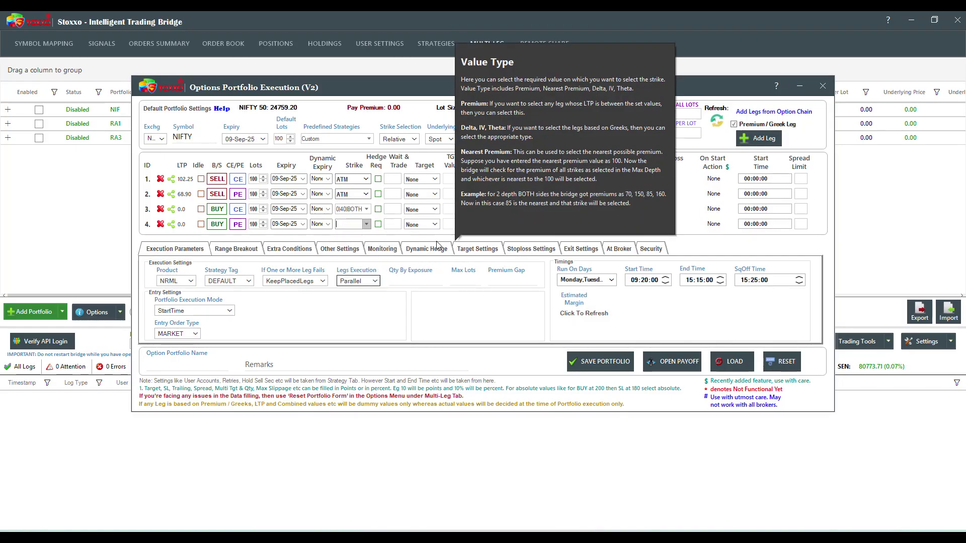
click(366, 224)
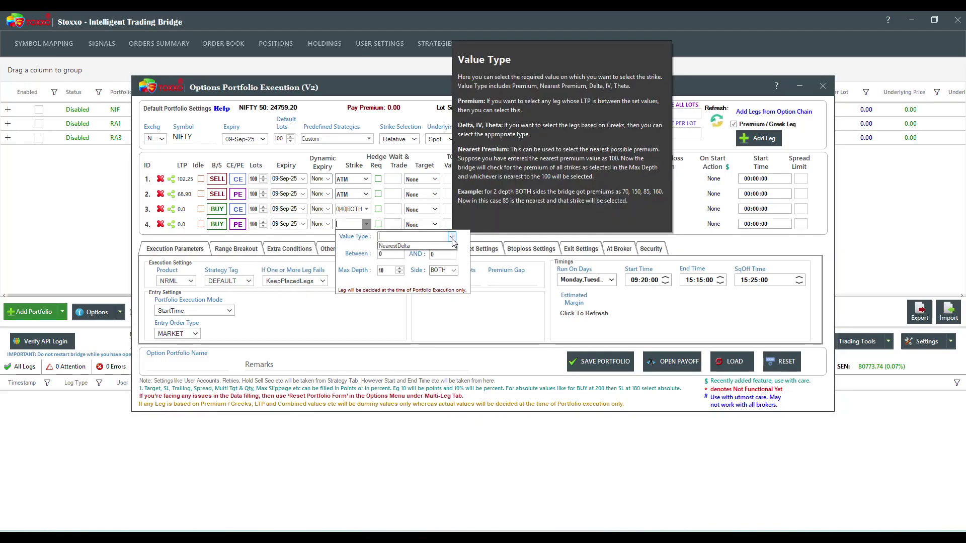
click(451, 236)
click(414, 251)
key(Tab)
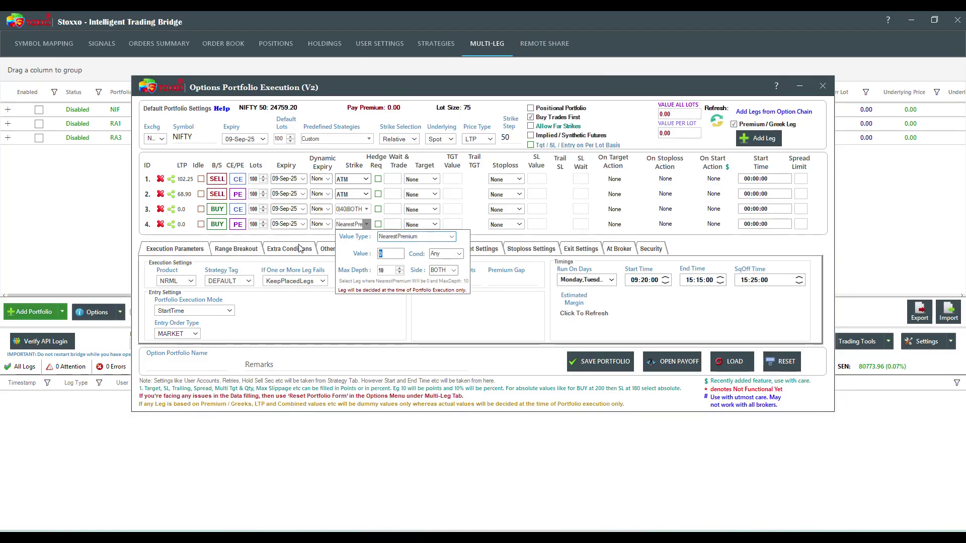
text(5)
key(Tab)
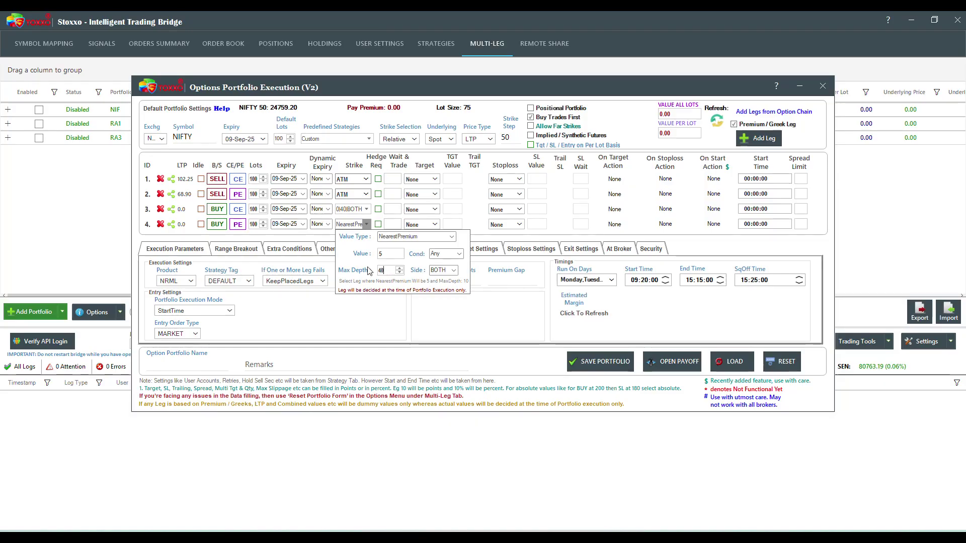
click(314, 242)
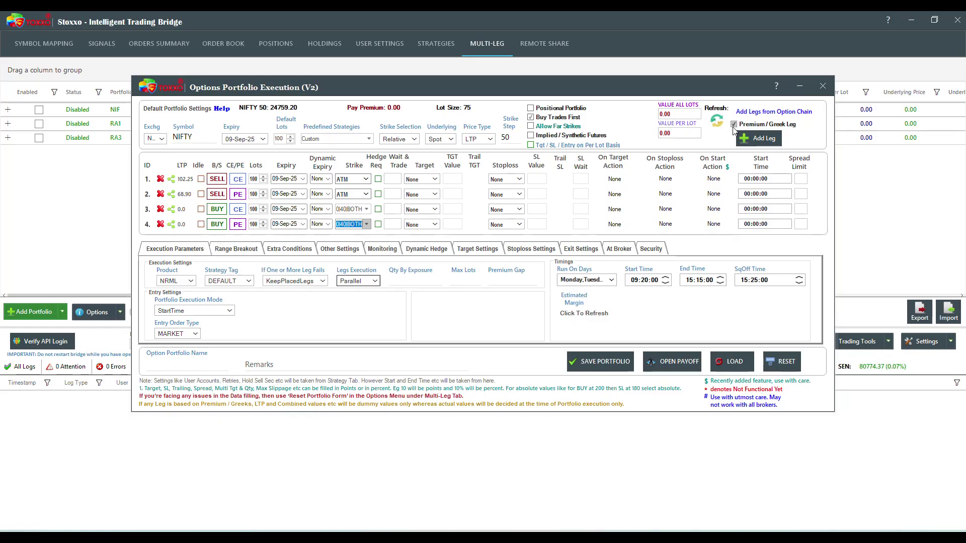
Add two regular legs without the Premium / Greek option, set both to SELL and make leg 6 a PE.
mouse_move(733, 131)
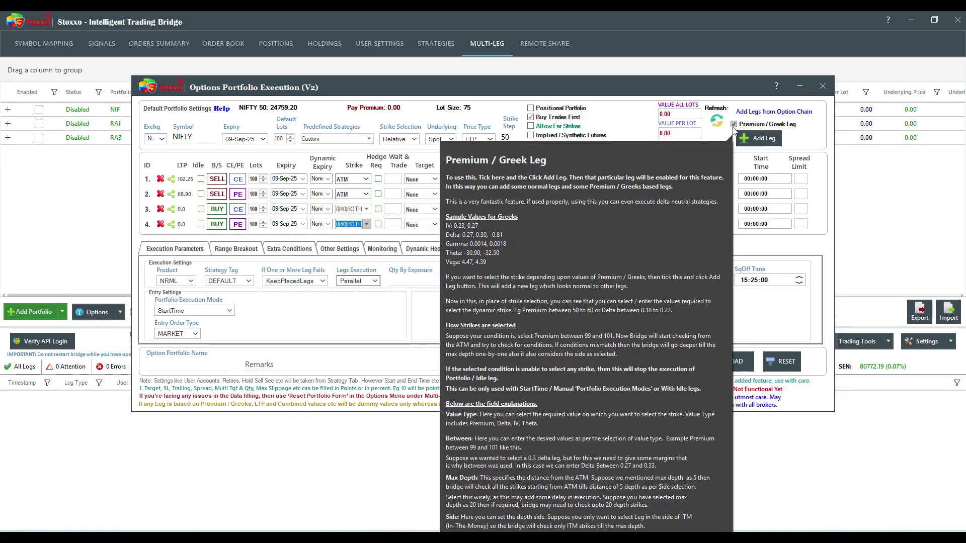
click(734, 125)
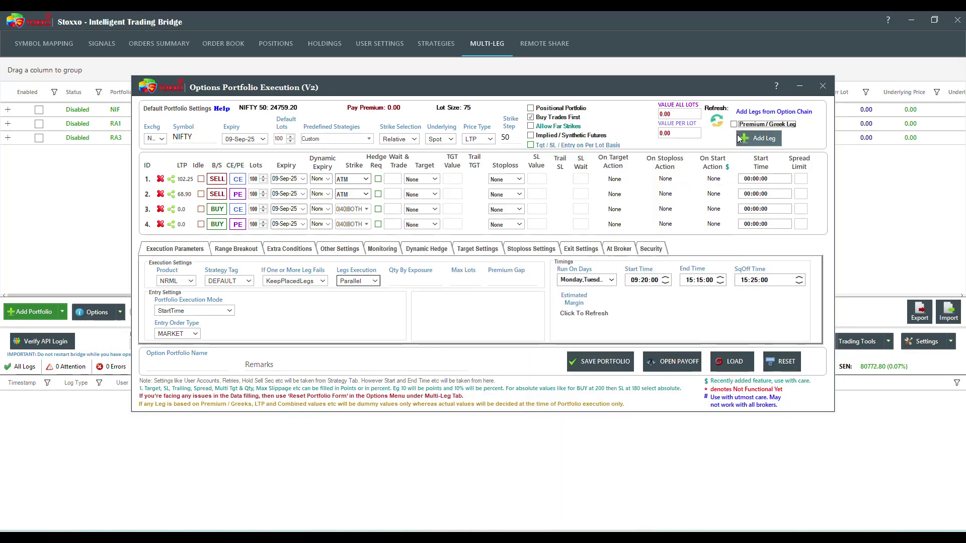
click(759, 138)
click(759, 138)
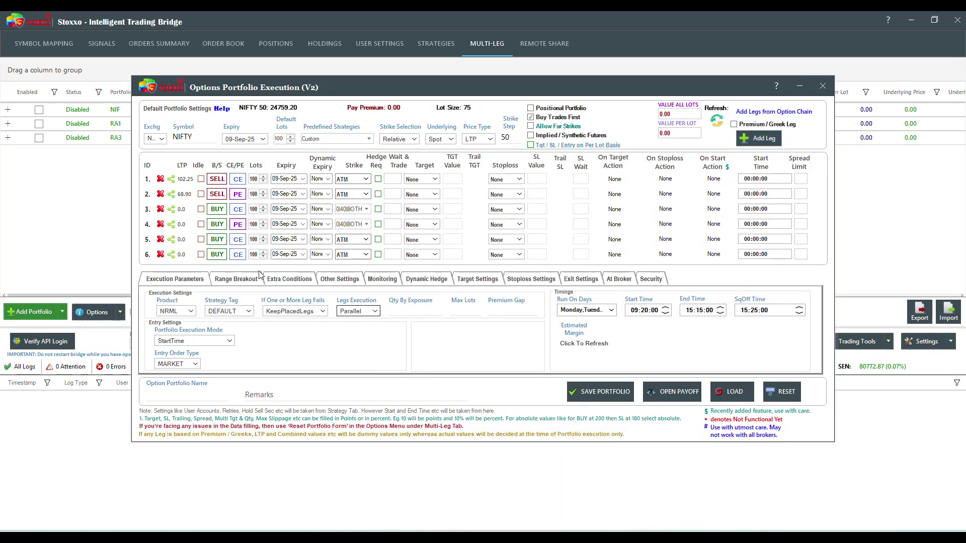
click(216, 240)
click(217, 254)
click(238, 254)
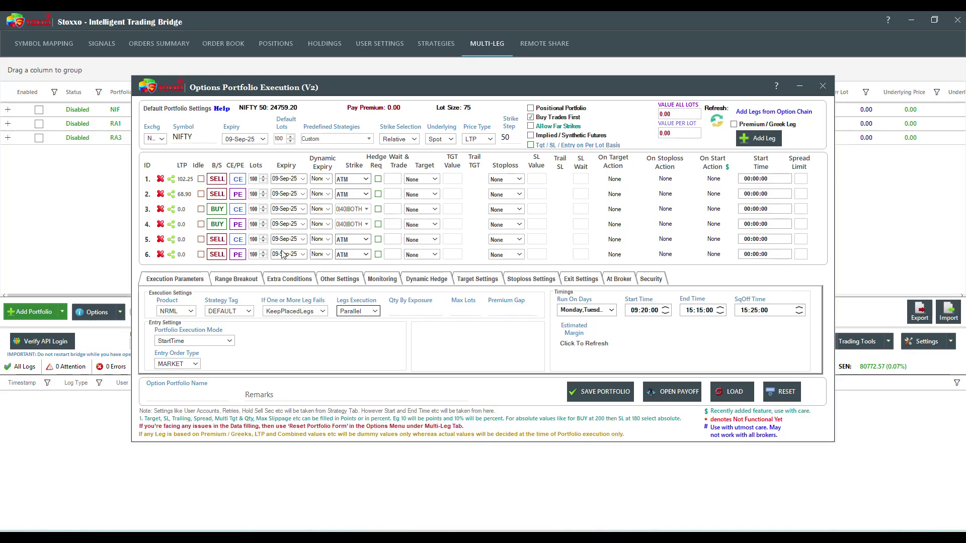
Set leg 5's strike to ATM-250 and leg 6's strike to ATM+250.
click(367, 239)
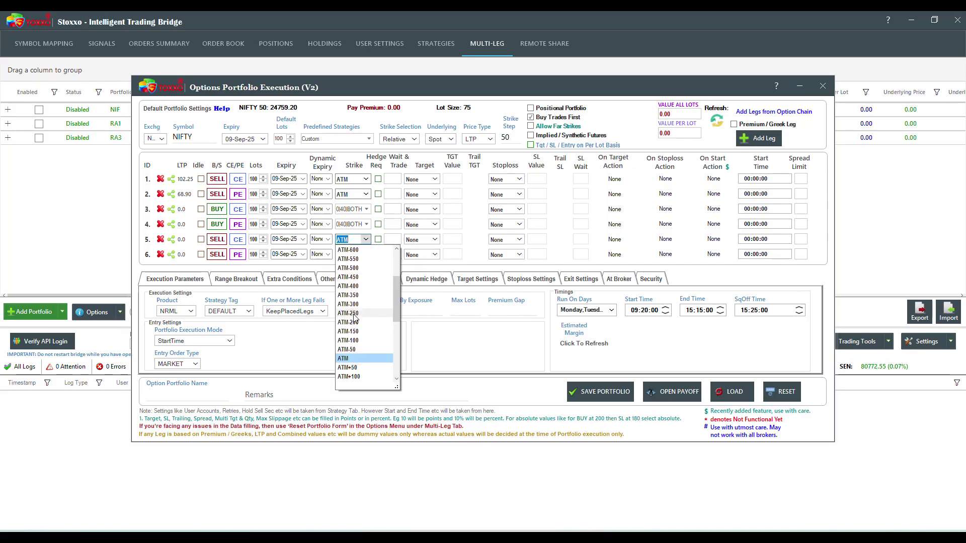
click(355, 314)
click(366, 255)
scroll(358, 357, down, 2)
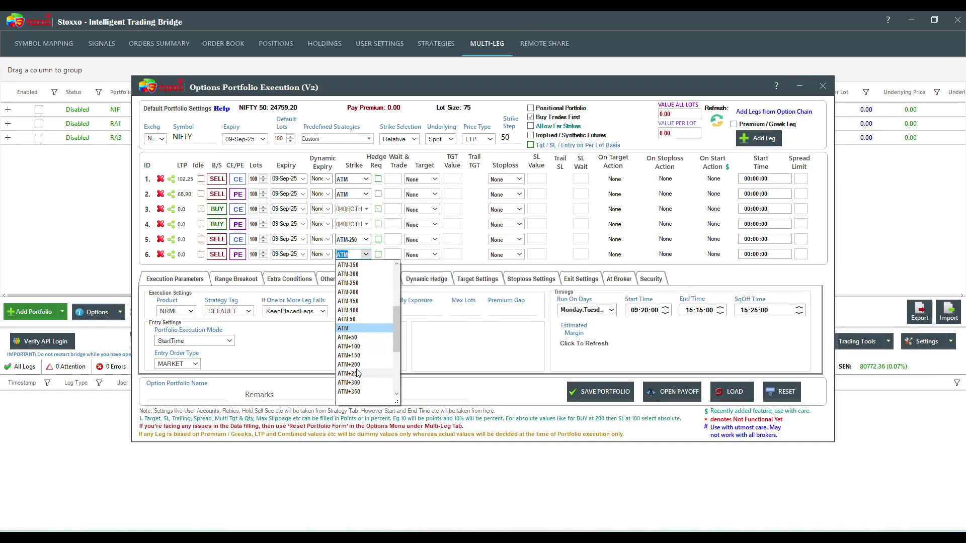
click(360, 375)
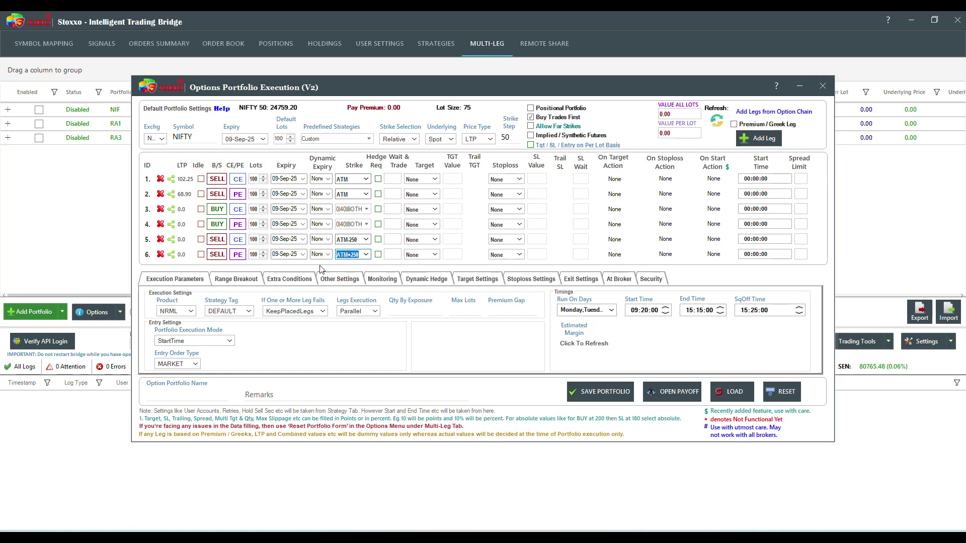
Mark legs 5 and 6 as idle and set the start time of both to 14:32:00.
click(201, 243)
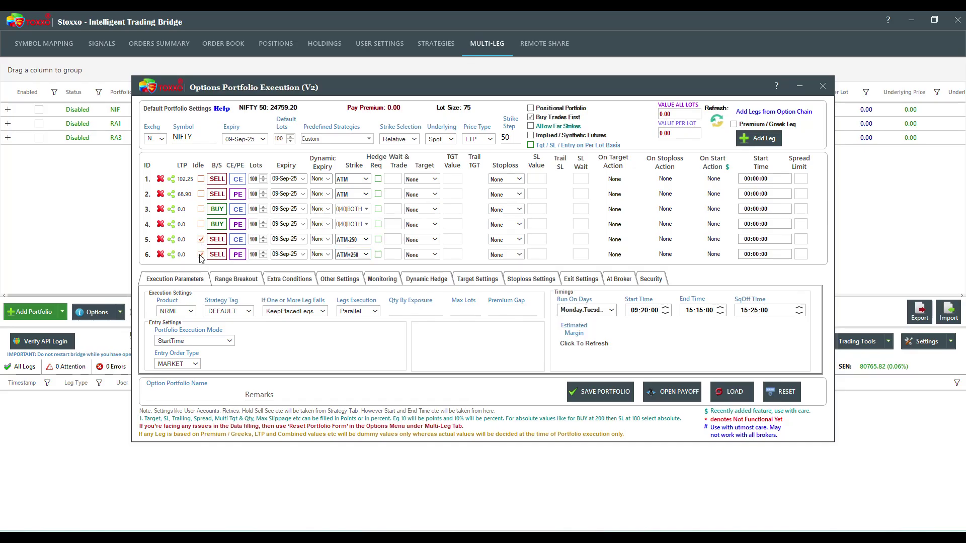
click(201, 254)
click(745, 244)
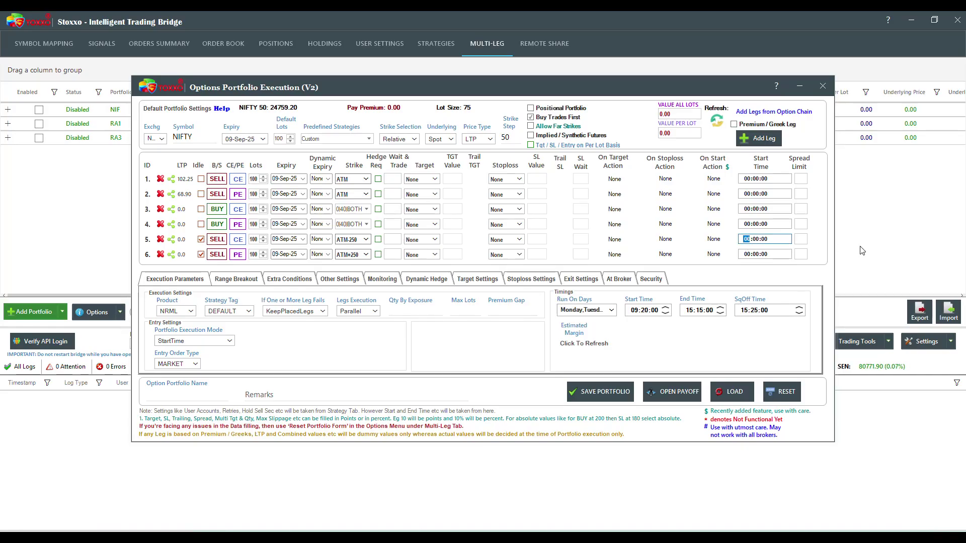
text(14:32)
click(748, 255)
text(14:32)
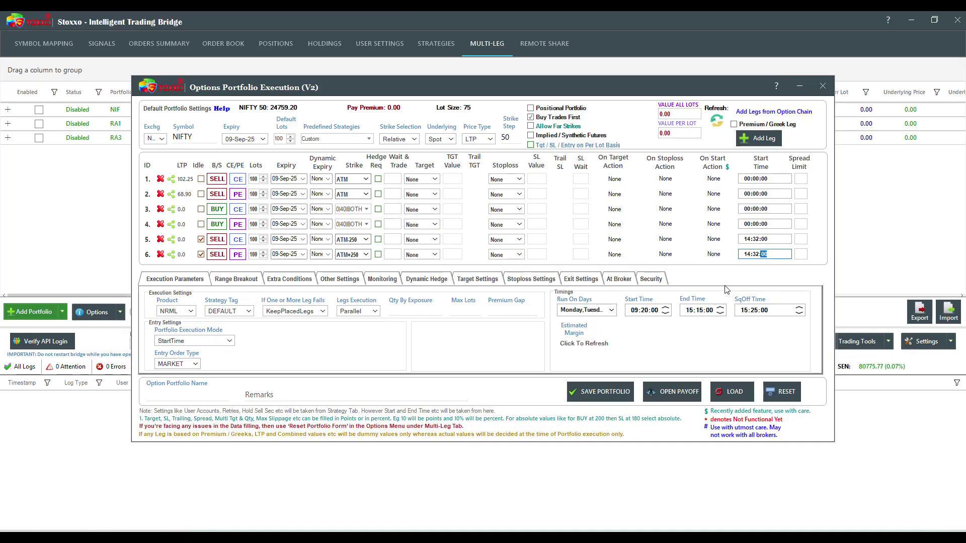
Give leg 1 a Premium target with a value of 5 and a Premium stoploss with a value of 5.
click(434, 179)
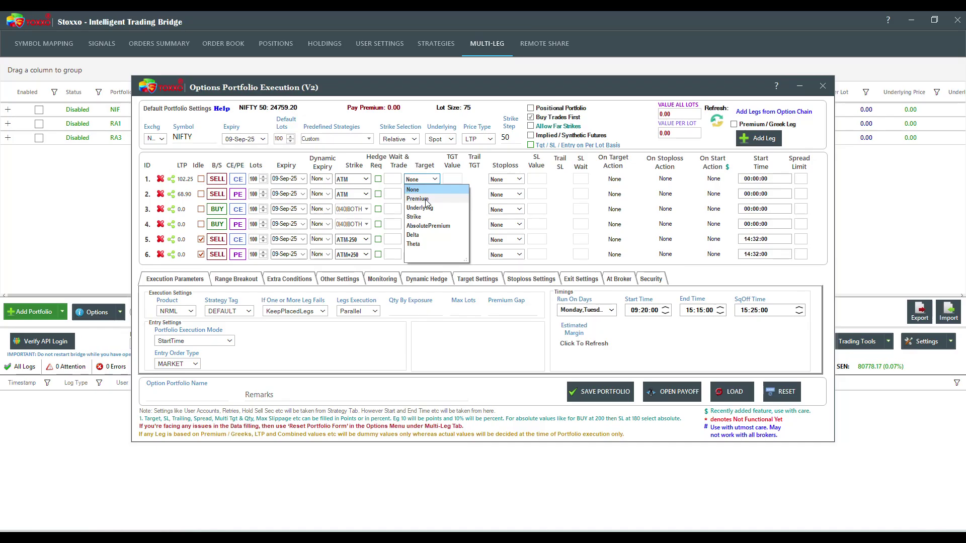
click(418, 199)
click(452, 179)
text(5)
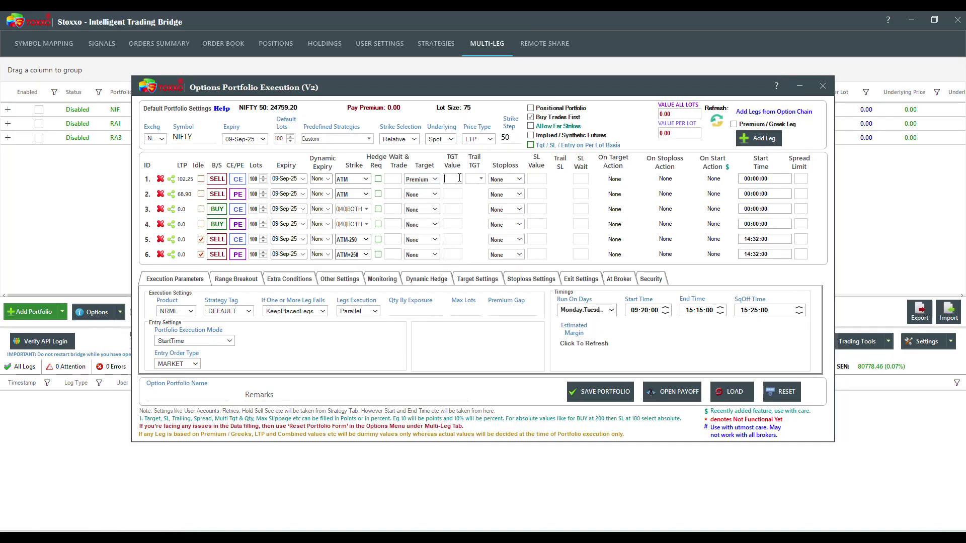
click(518, 180)
click(503, 197)
click(534, 178)
text(5)
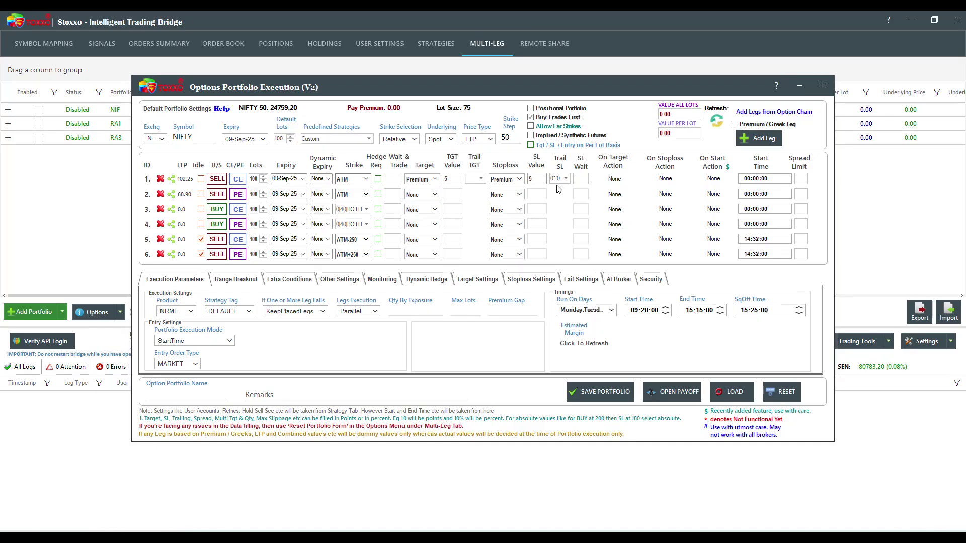
click(577, 180)
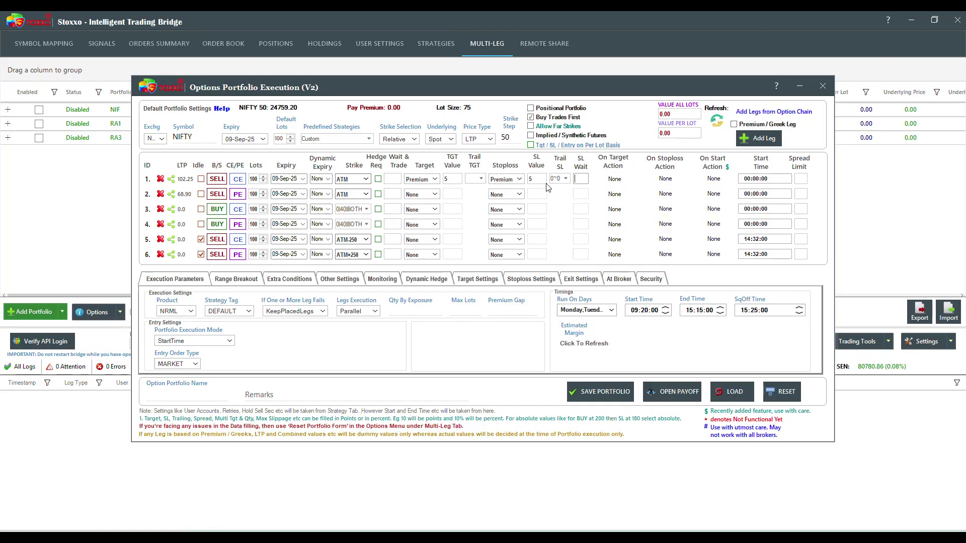
Give leg 2 a Premium target of 5 and a Premium stoploss of 5.
click(435, 195)
click(420, 216)
click(457, 193)
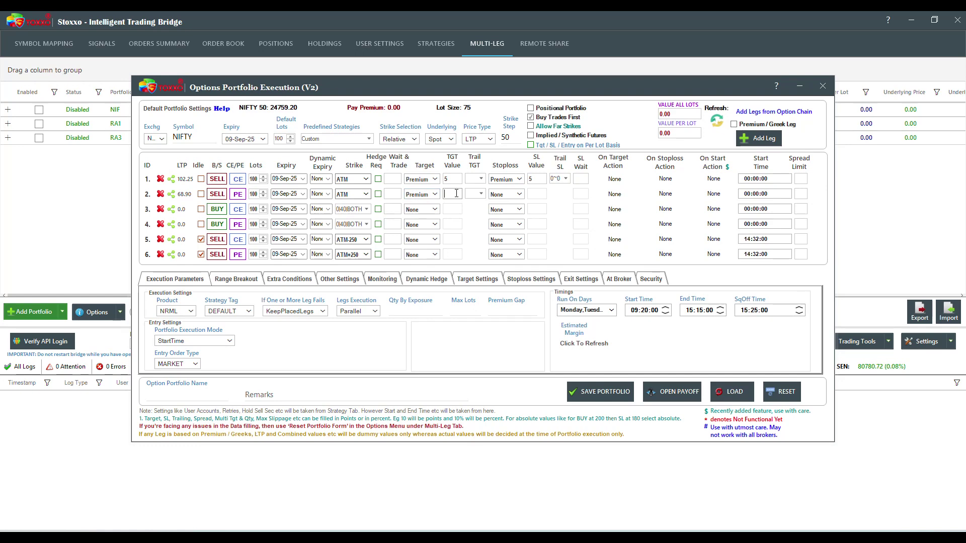
text(5)
click(519, 194)
click(520, 203)
click(531, 194)
text(5)
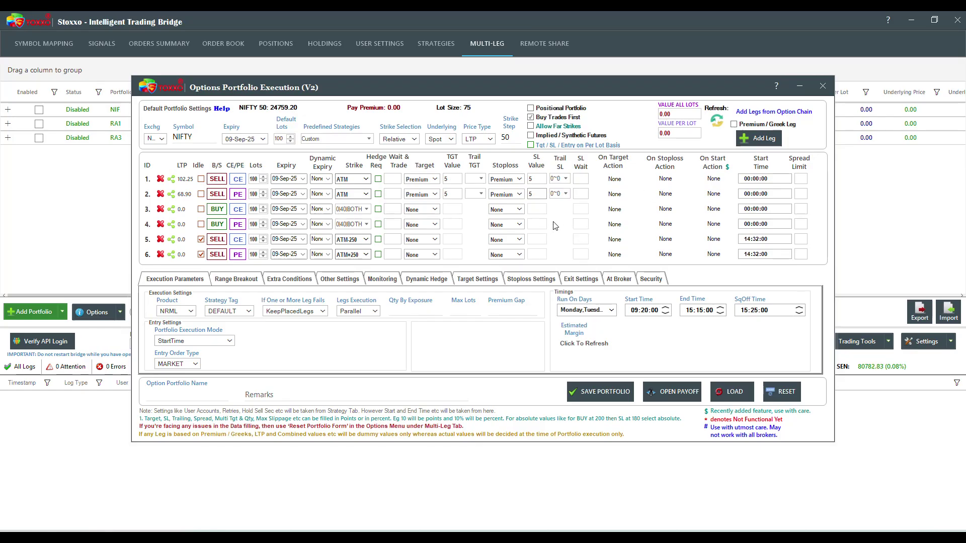
Set leg 1's on-target action to Leg, ReExecute_At_Opposite_LTP, with a count of 2, quantity of 200% and delay of 3 seconds.
click(616, 181)
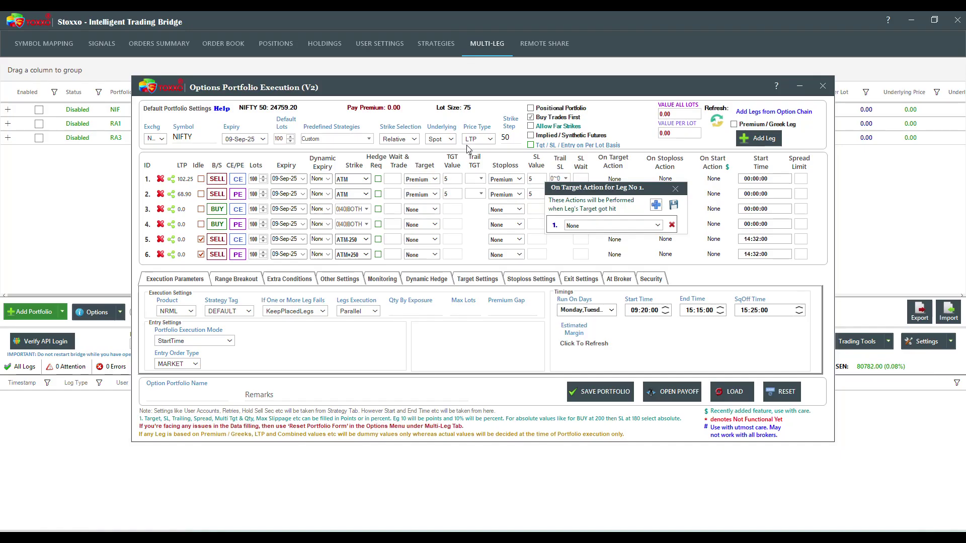
click(616, 226)
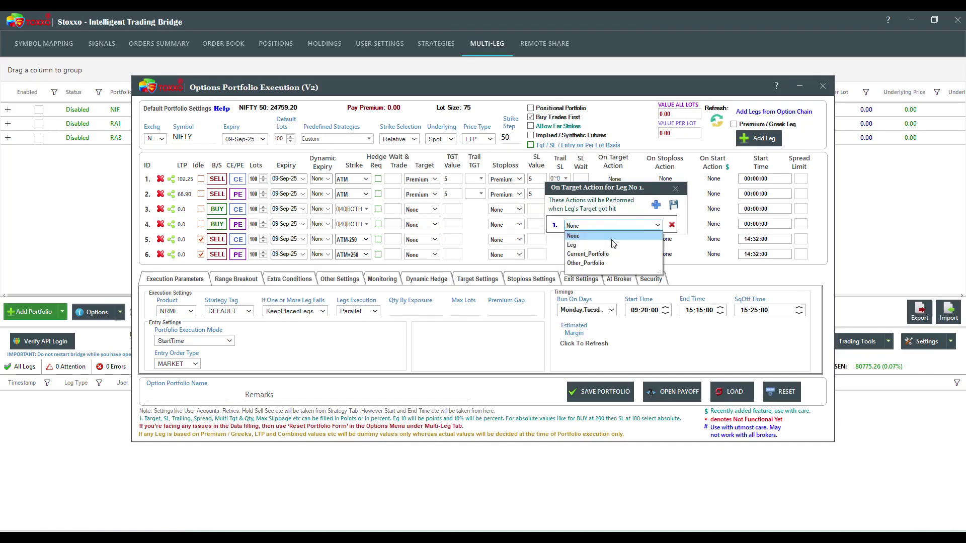
click(612, 247)
click(606, 241)
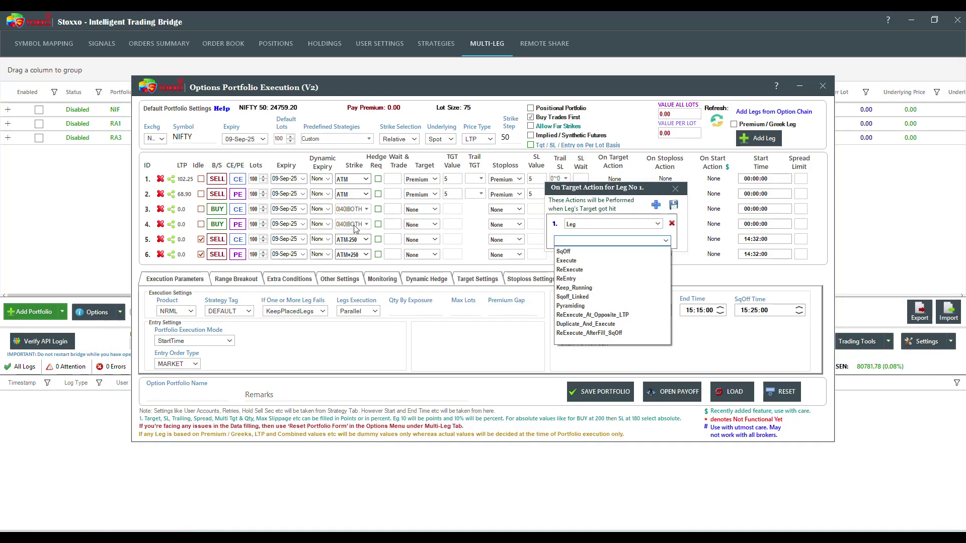
click(638, 315)
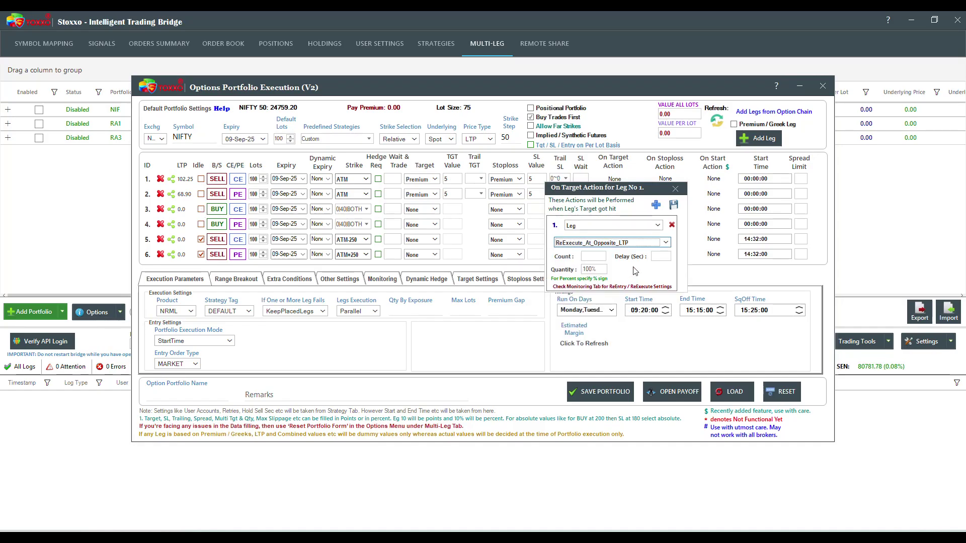
click(592, 257)
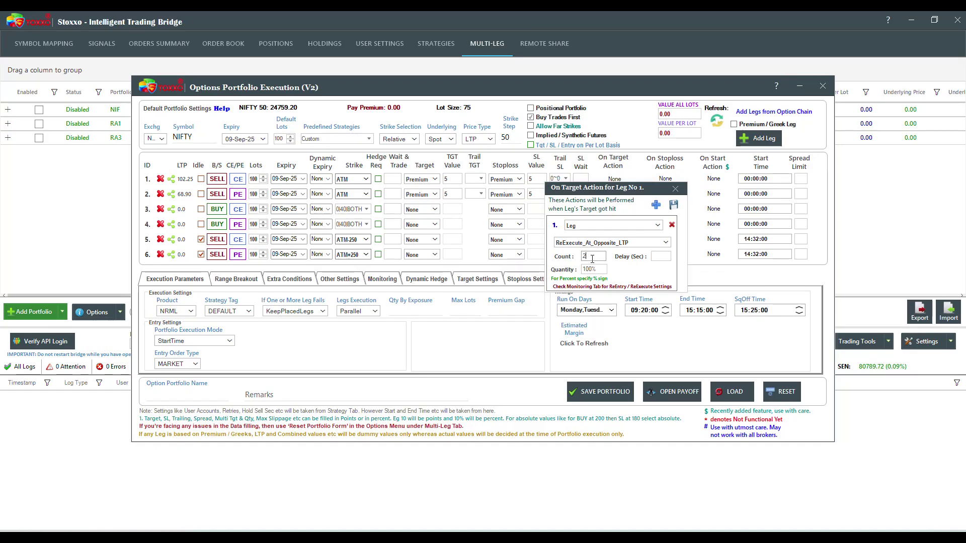
click(594, 269)
text(2)
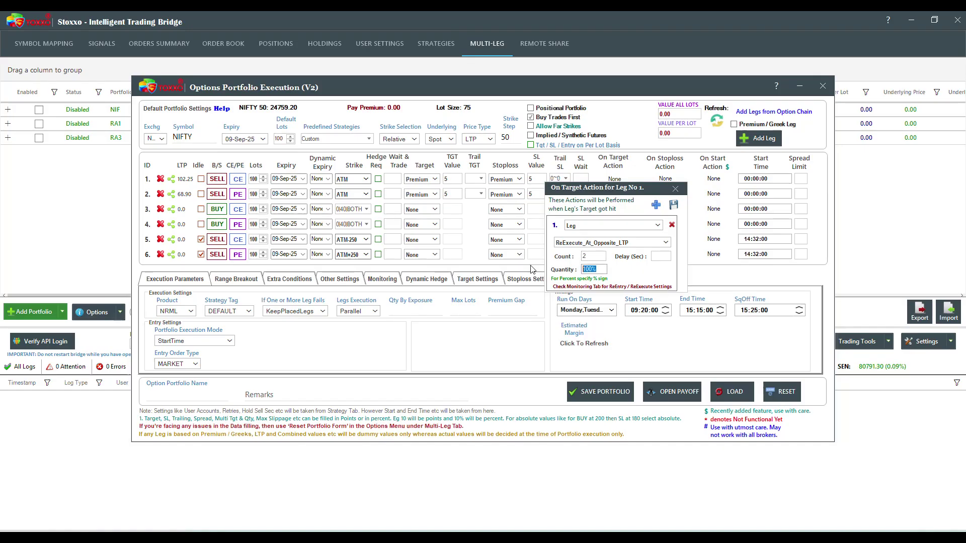
text(00%)
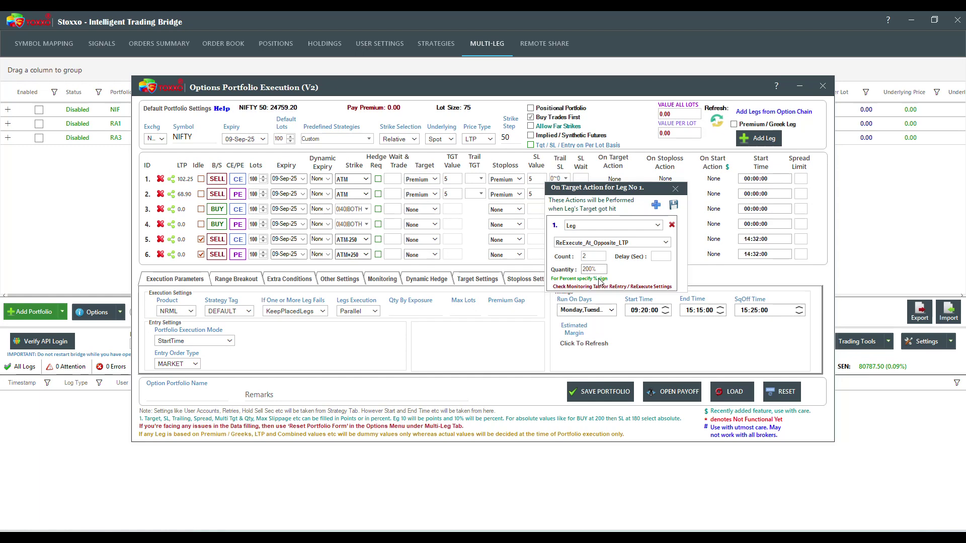
click(659, 257)
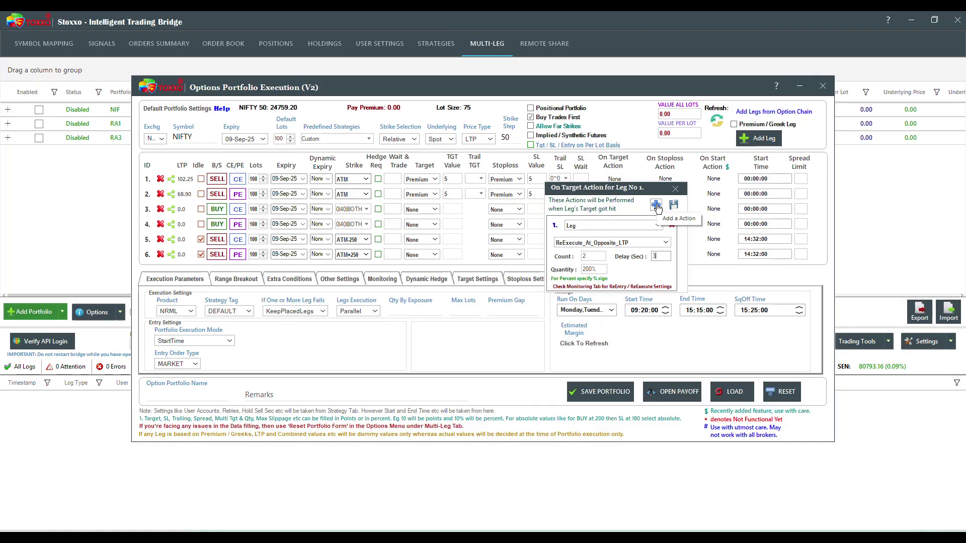
Add a second on-target action for leg 1 that executes the other portfolio RA3, and save leg 1's target actions.
click(656, 208)
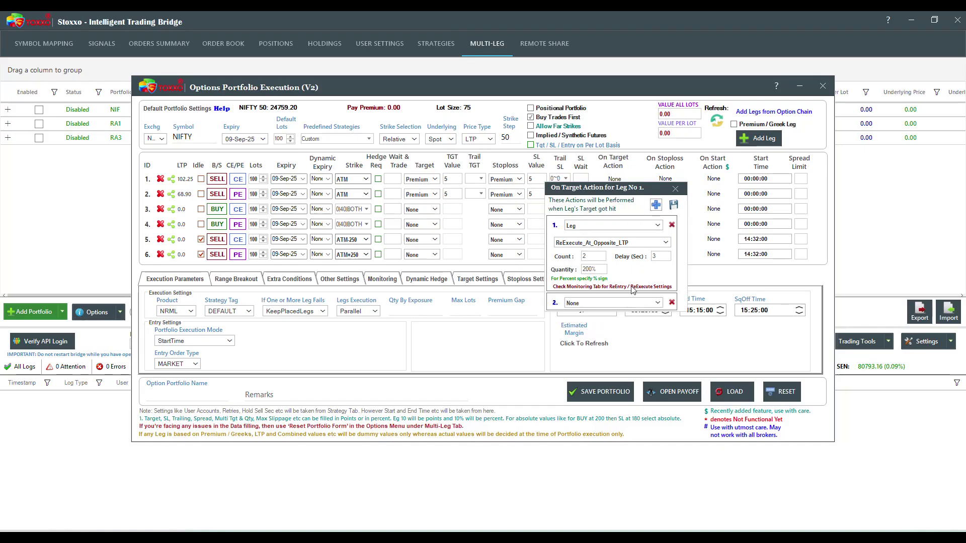
click(618, 303)
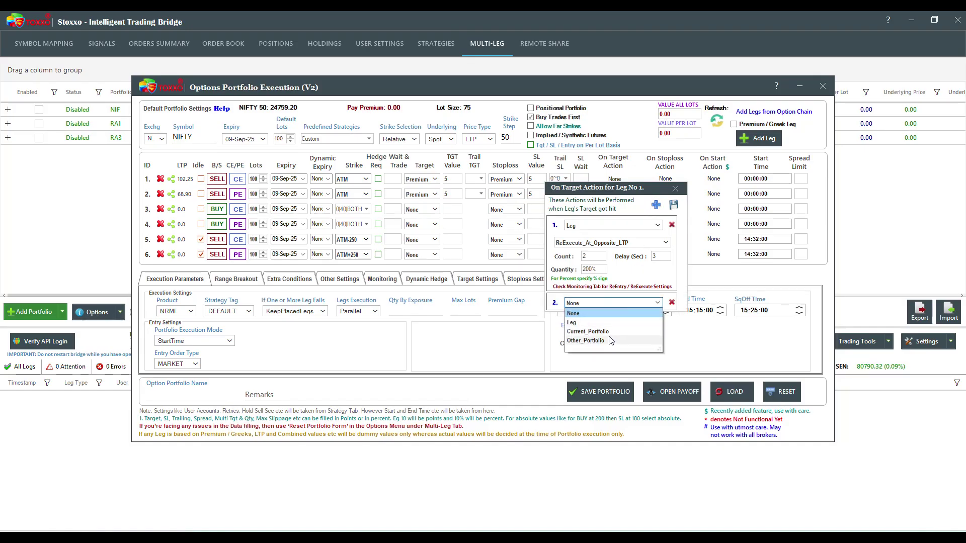
click(609, 340)
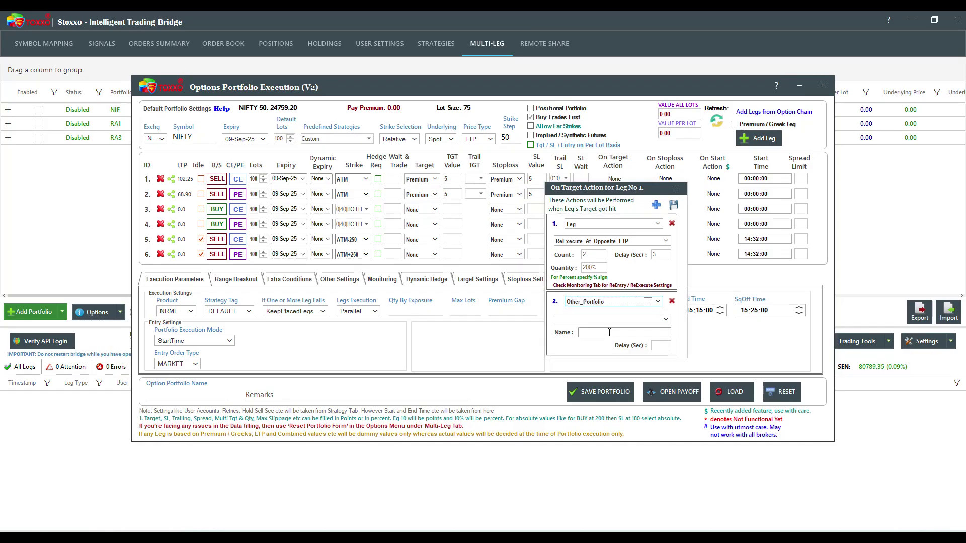
click(606, 319)
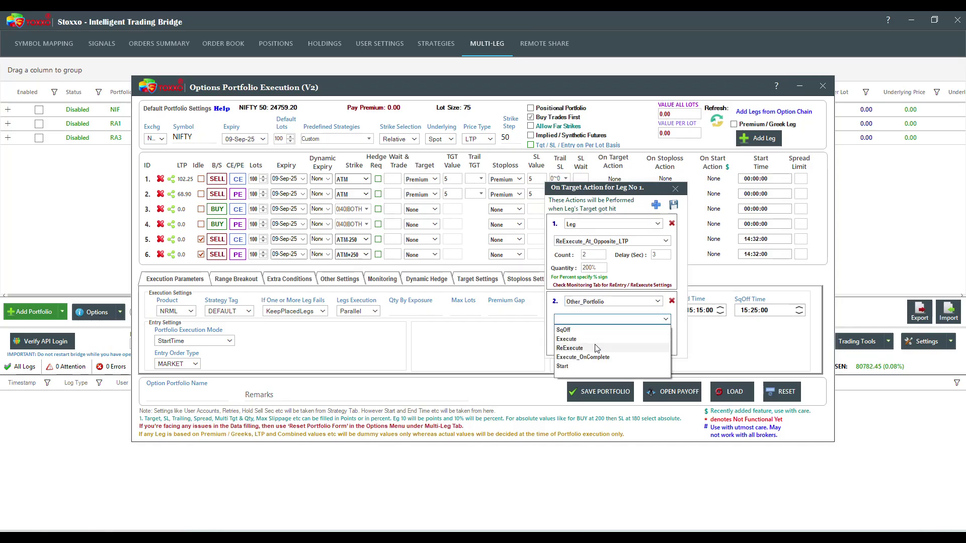
click(591, 339)
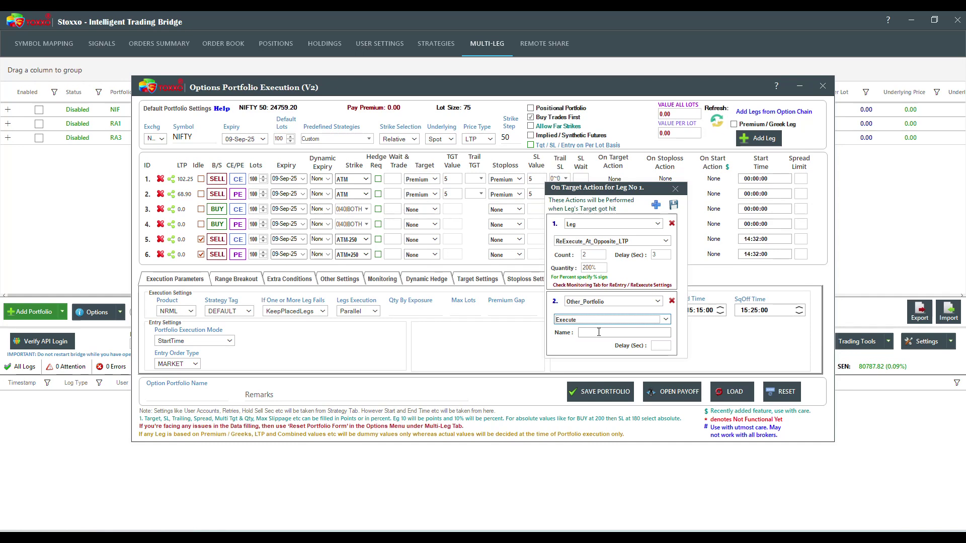
click(592, 331)
text(RA3)
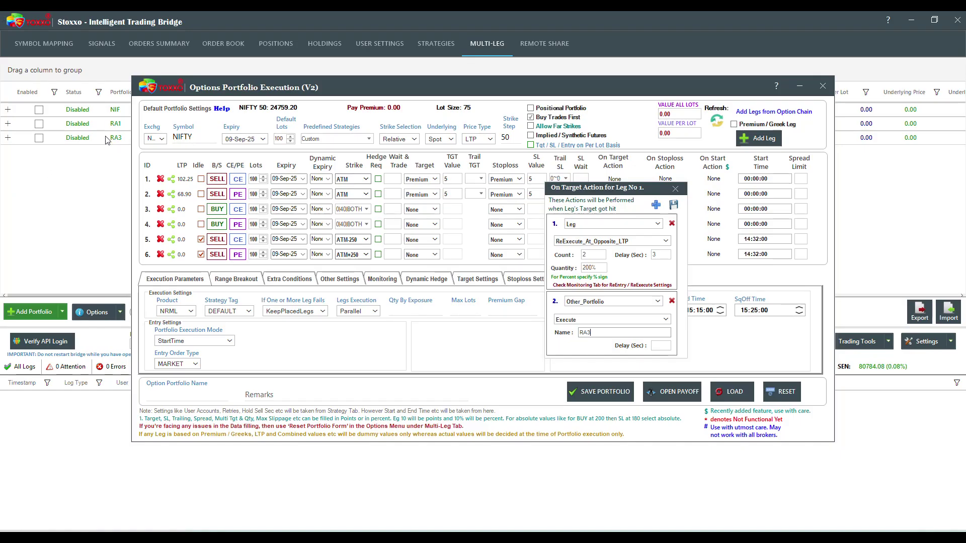
click(673, 204)
Add an on-stoploss action to leg 1 of type Leg, ReExecute, with a count of 2 and quantity of 200%.
click(665, 178)
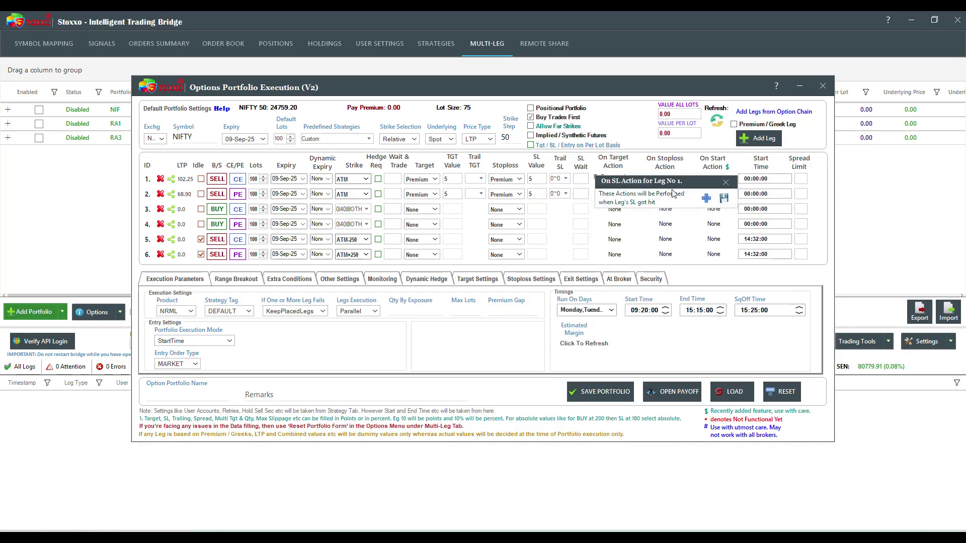
click(704, 199)
click(672, 218)
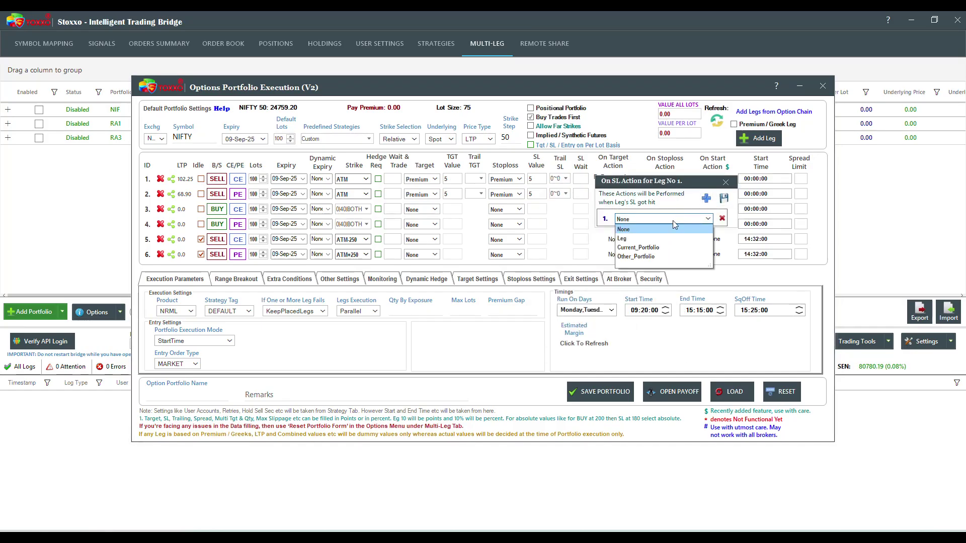
click(639, 243)
click(640, 234)
click(638, 262)
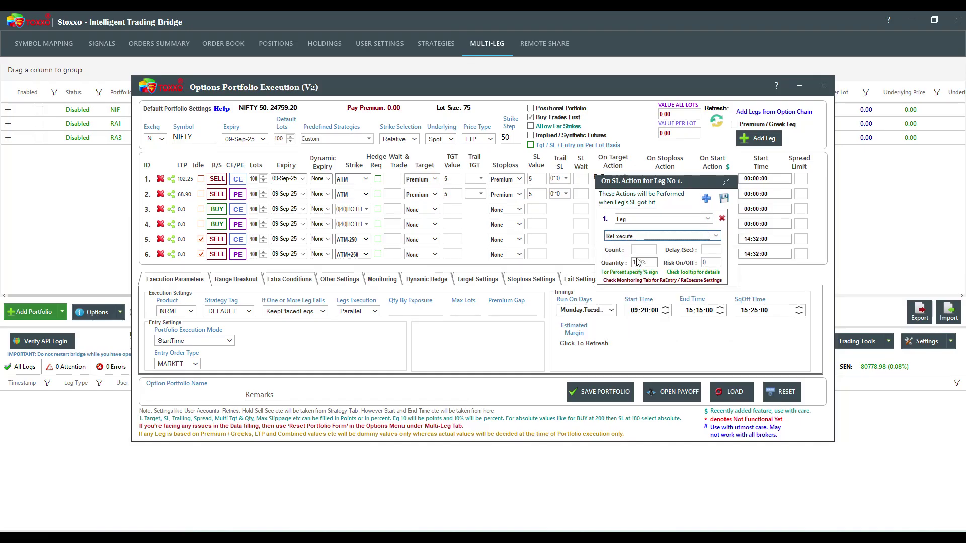
click(648, 249)
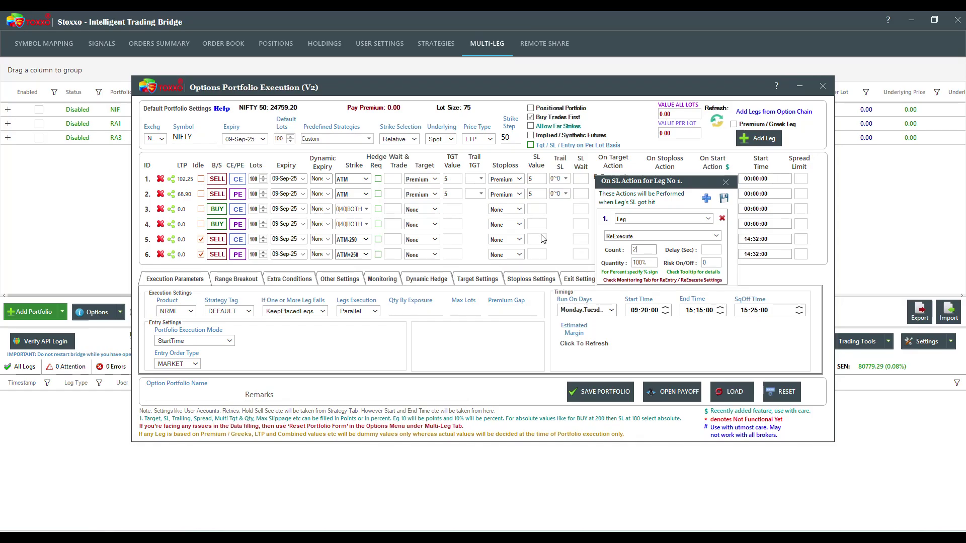
text(2)
key(Tab)
text(200%)
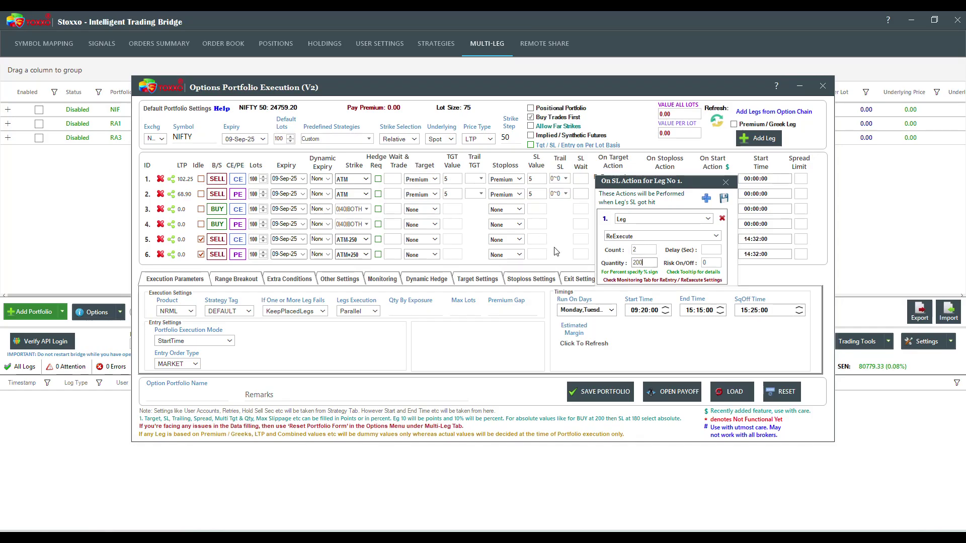
Add a second on-stoploss action for leg 1 that executes the other portfolio RA1, and save the stoploss actions.
click(706, 199)
click(647, 301)
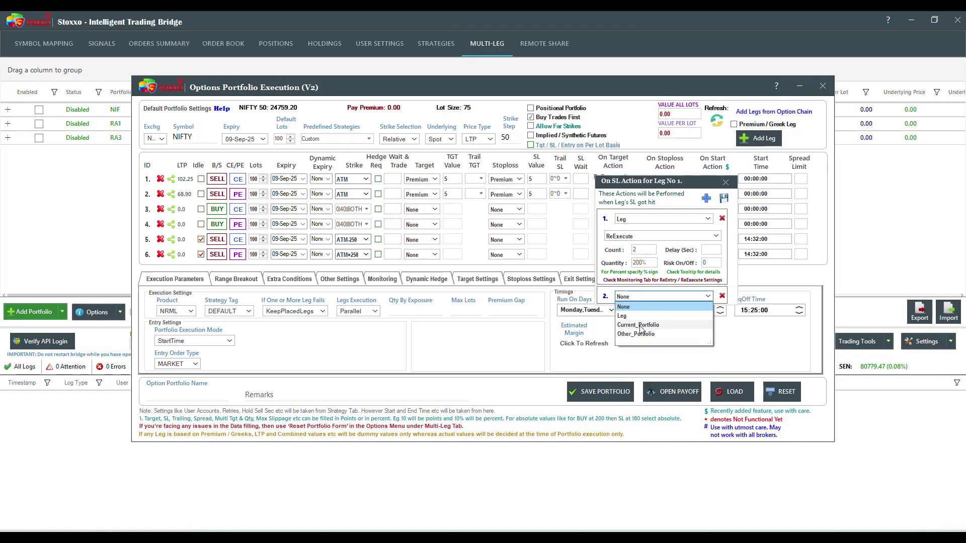
click(644, 336)
click(649, 317)
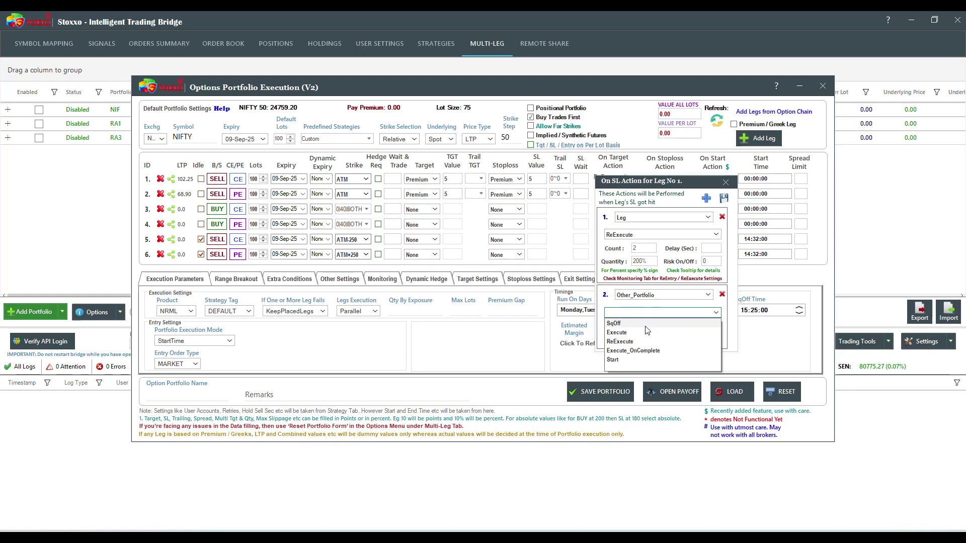
click(638, 330)
click(638, 325)
text(RA1)
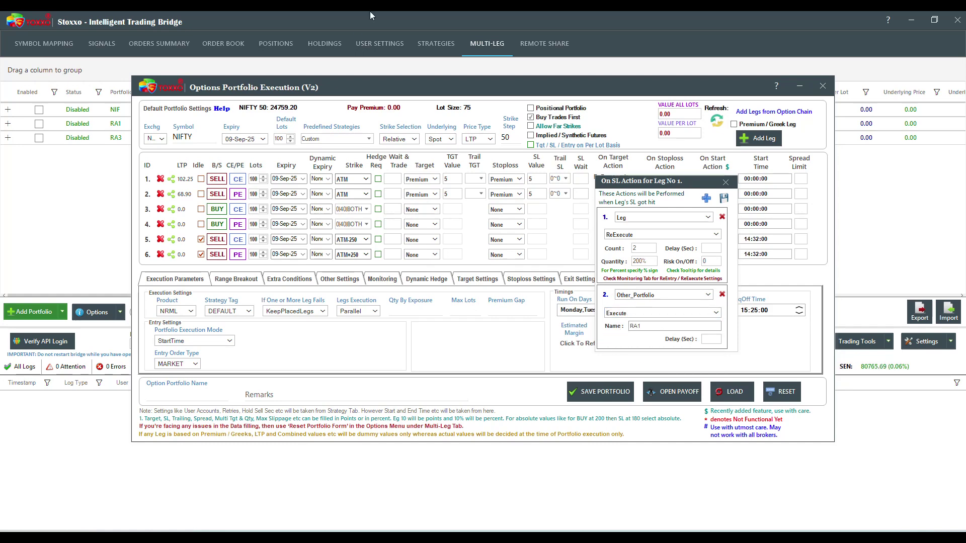
click(725, 199)
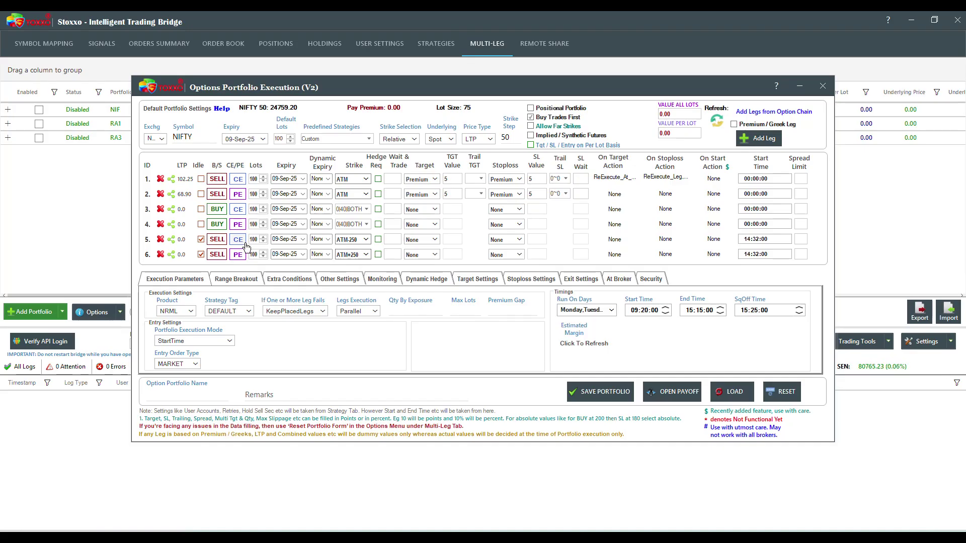
Give leg 5 an on-start action that executes the other portfolio NIF, and save it.
click(713, 241)
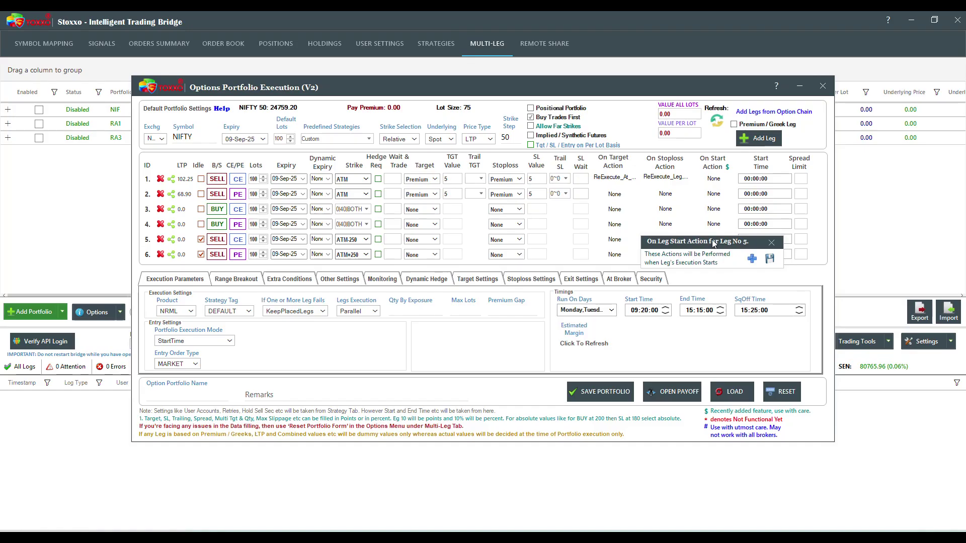
click(751, 259)
click(684, 279)
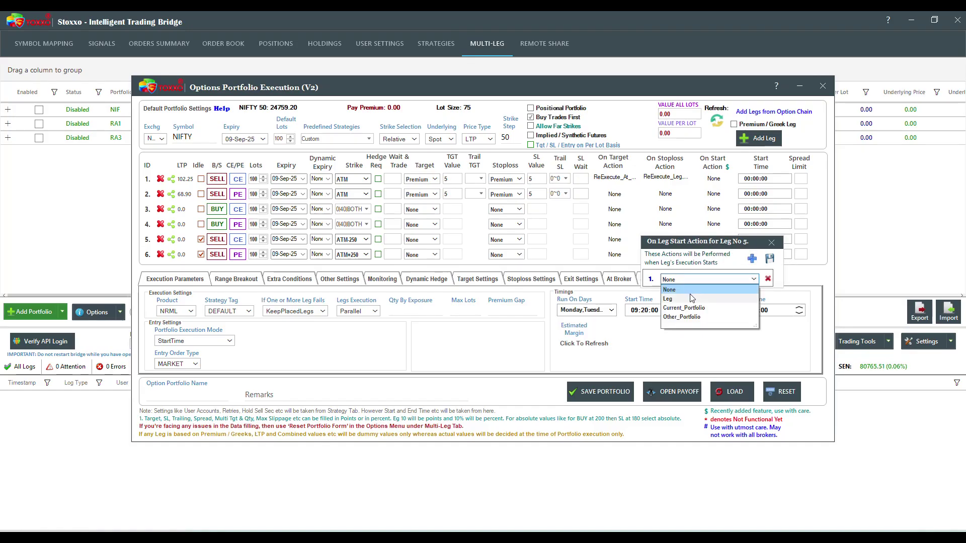
click(699, 316)
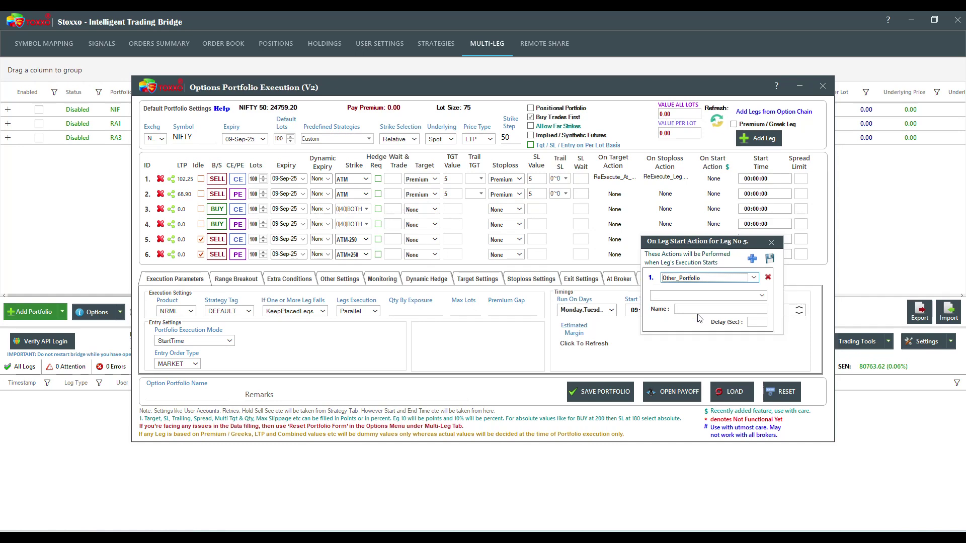
click(706, 296)
click(682, 316)
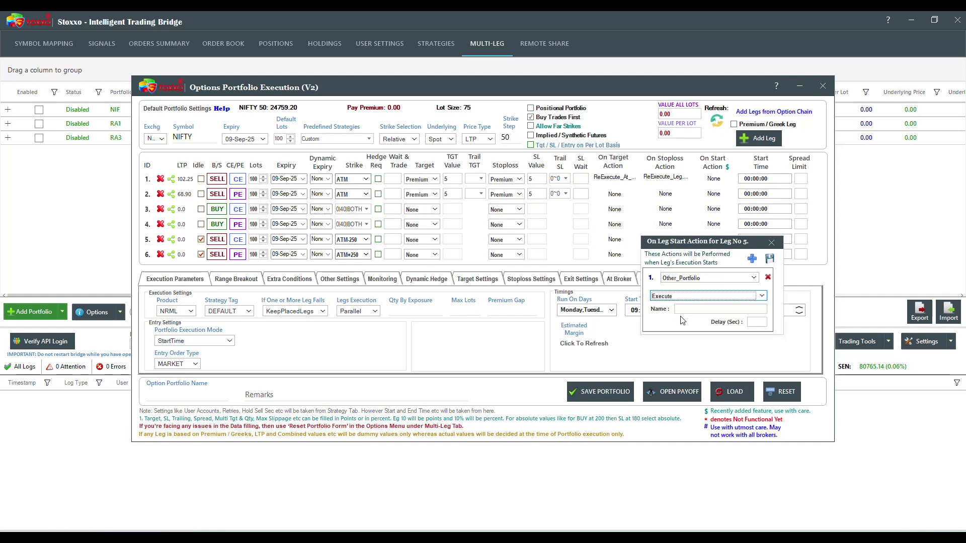
click(682, 310)
text(NIF)
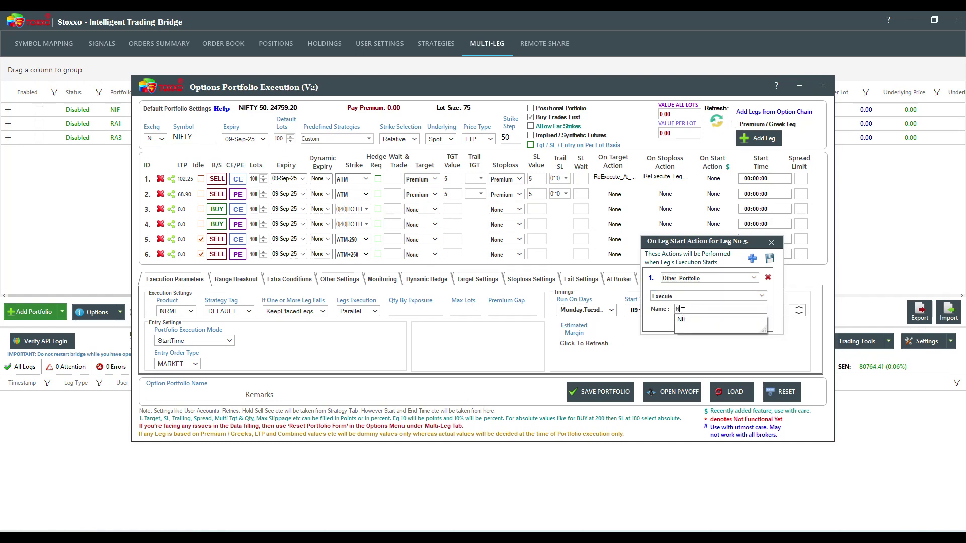
click(768, 259)
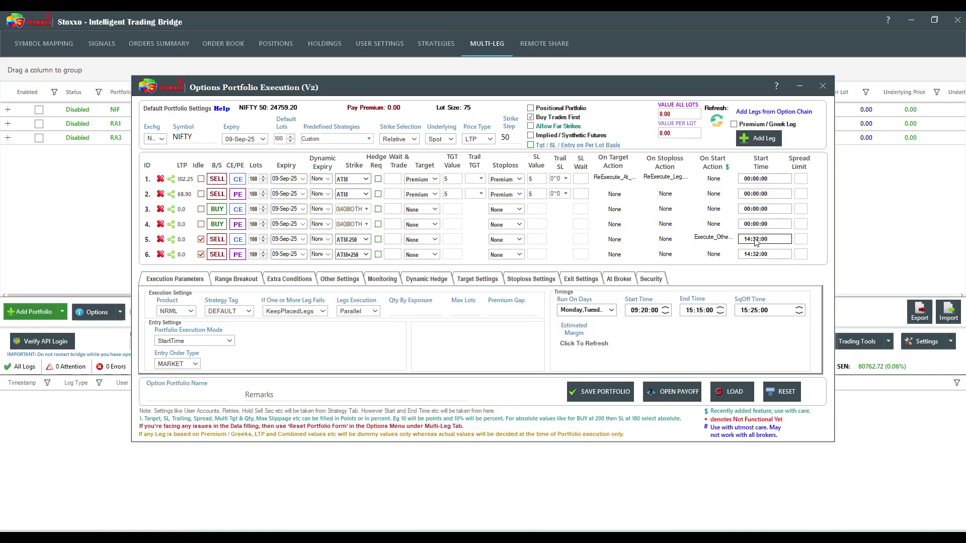
Change the start time of legs 5 and 6 to 14:35:00.
double_click(755, 239)
text(35)
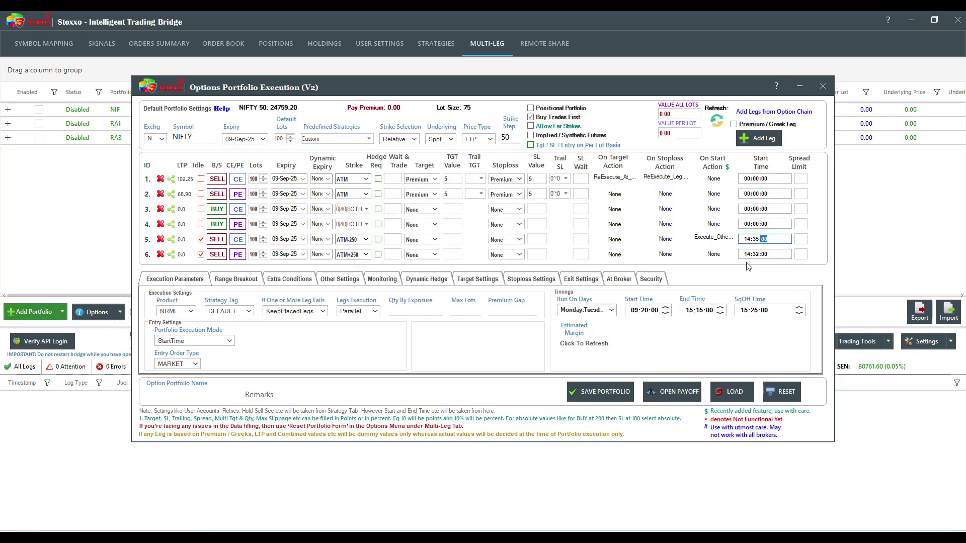
double_click(756, 255)
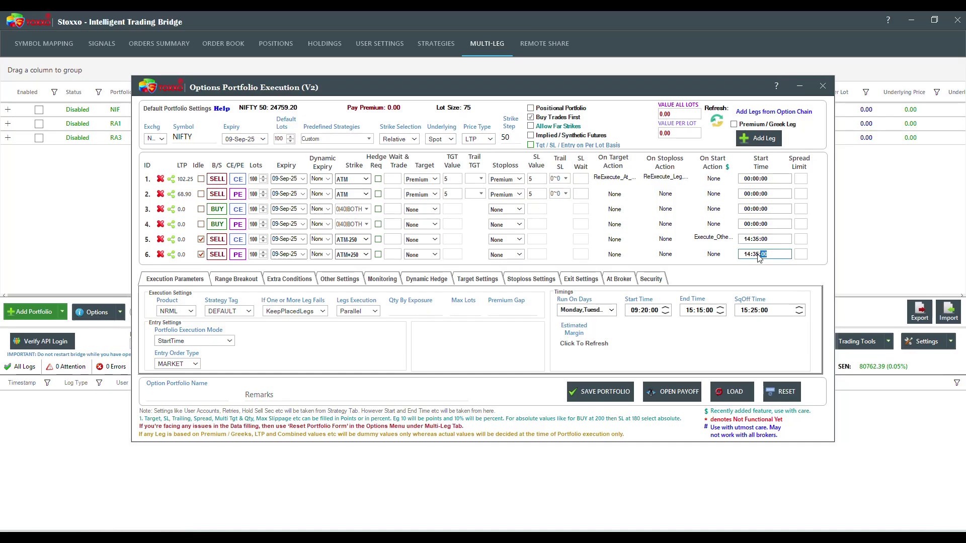
text(35)
Review the available product, strategy tag and leg-failure options in the execution parameters without changing them.
click(185, 312)
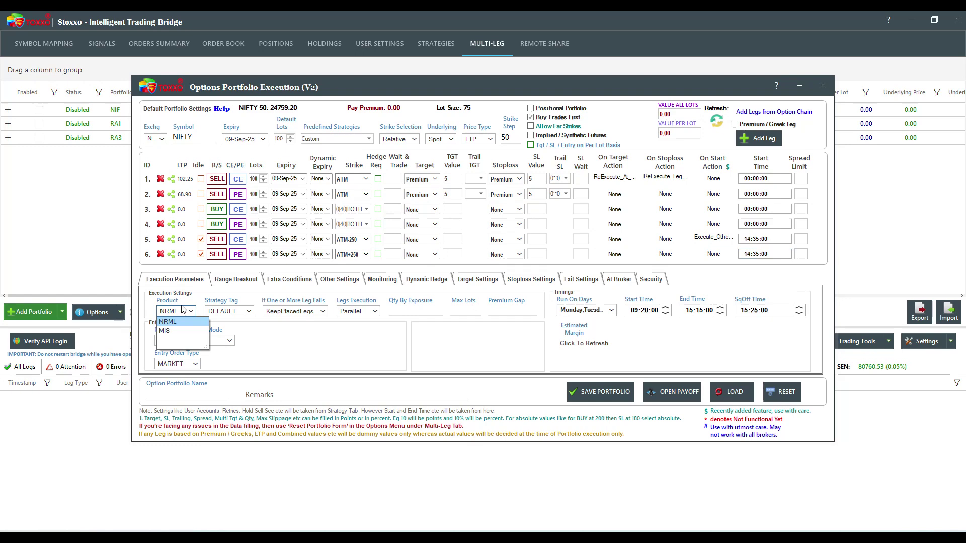
click(314, 360)
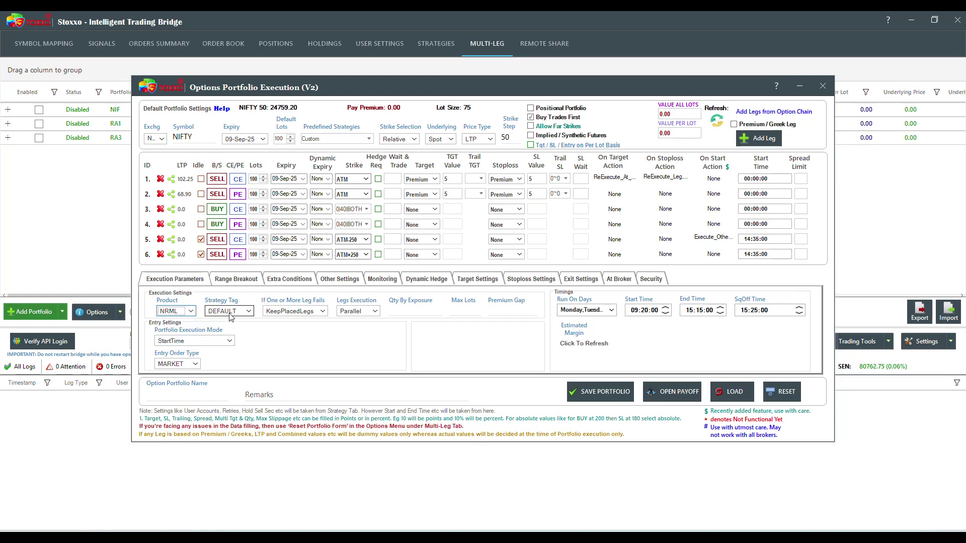
click(229, 311)
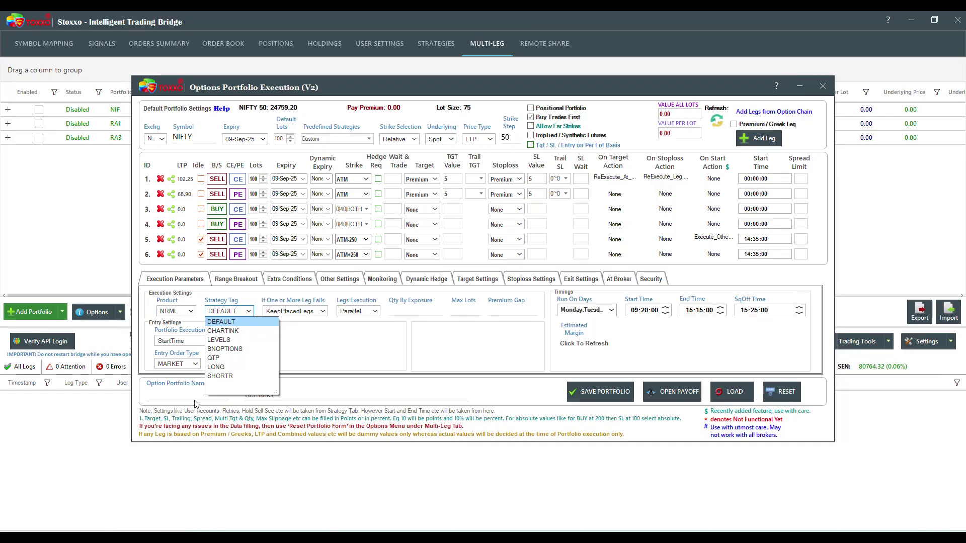
click(323, 350)
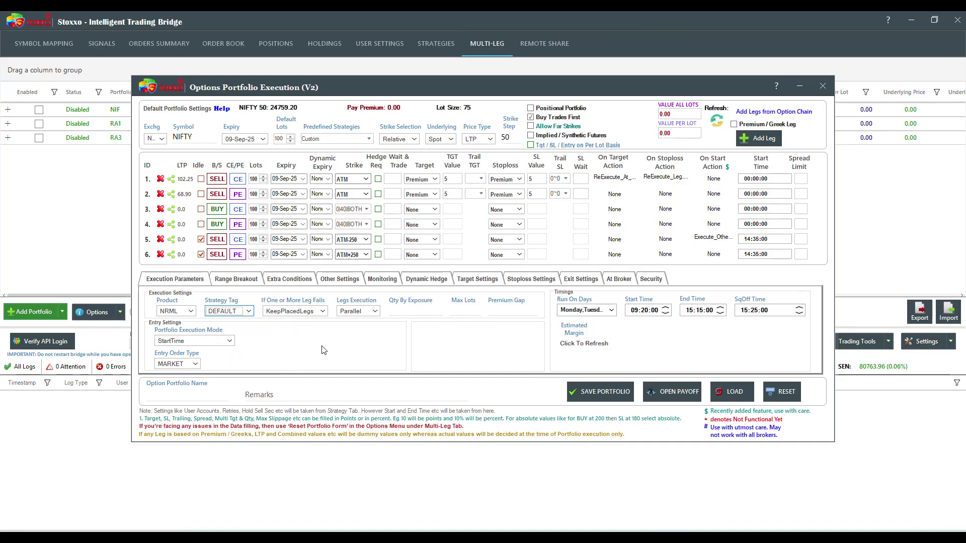
click(303, 316)
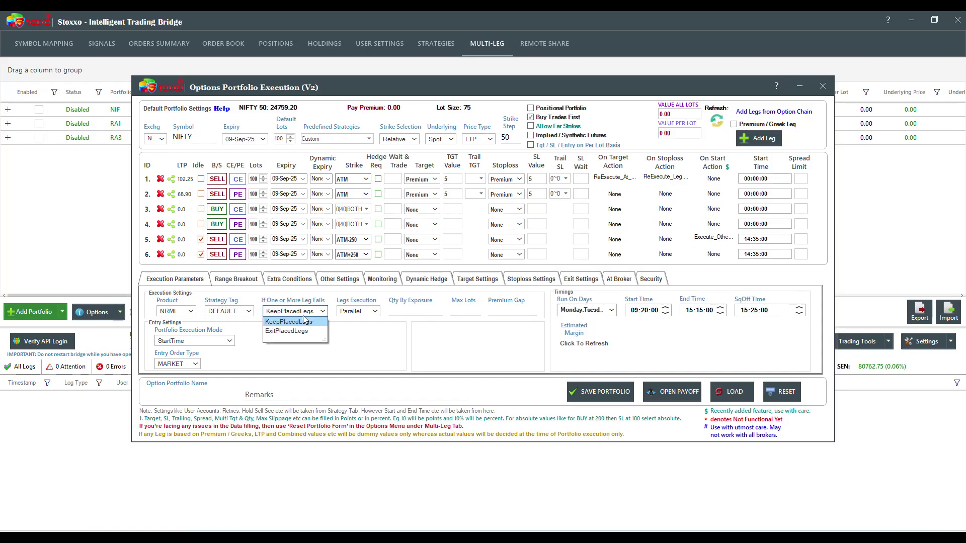
click(308, 361)
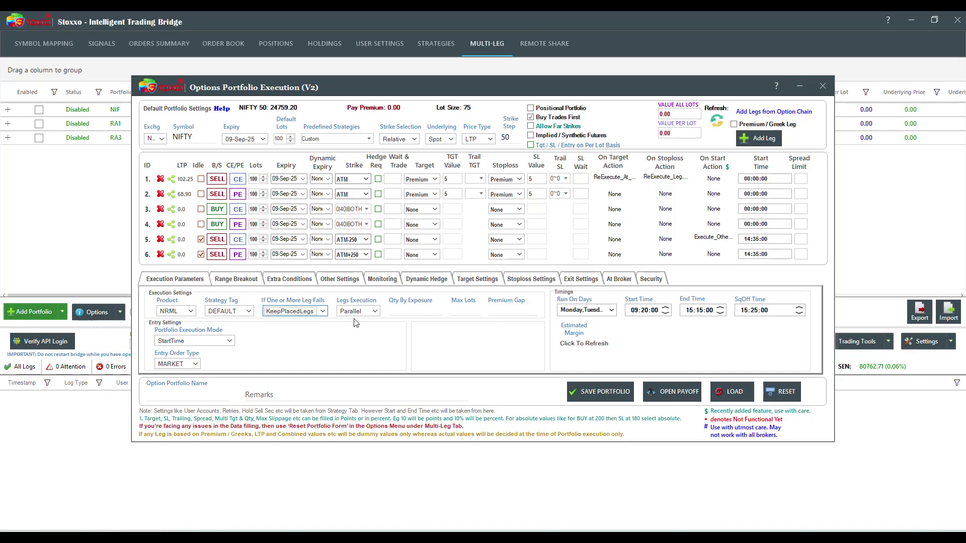
mouse_move(356, 320)
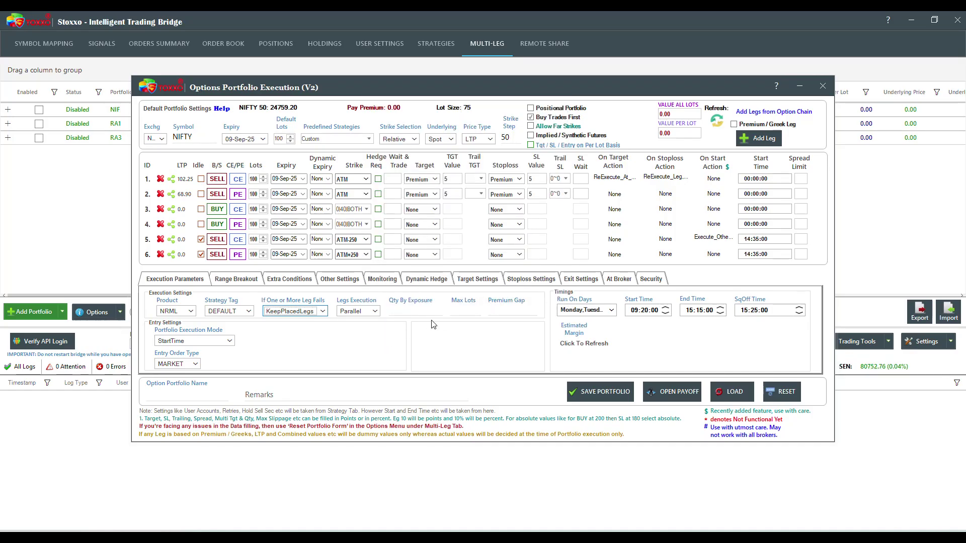
Examine the range breakout settings, including the underlying breakout fields, plus the extra conditions and other settings.
click(253, 278)
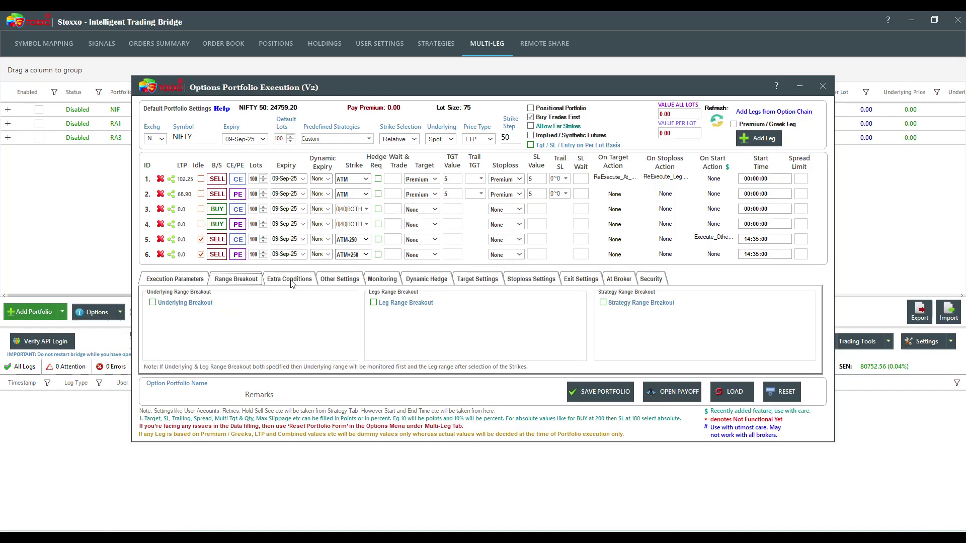
click(173, 302)
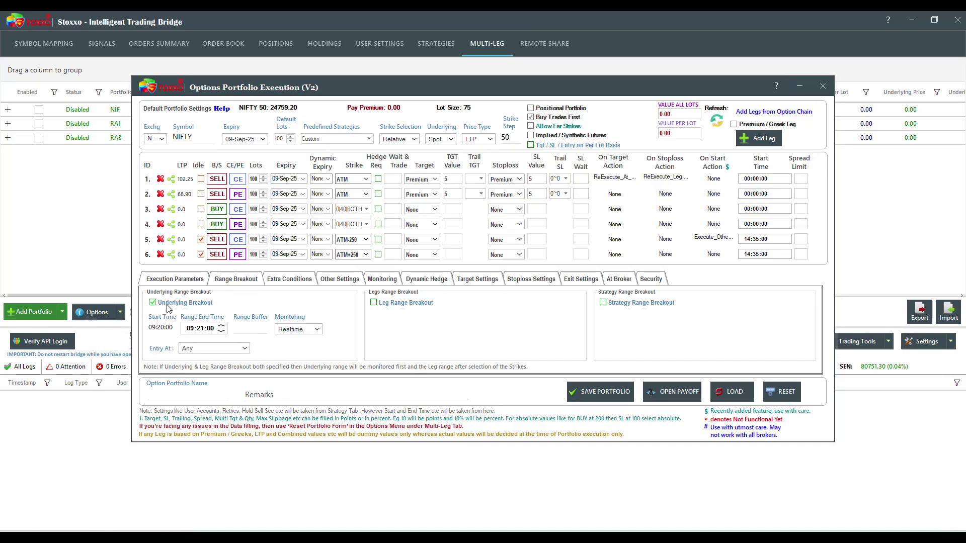
click(168, 304)
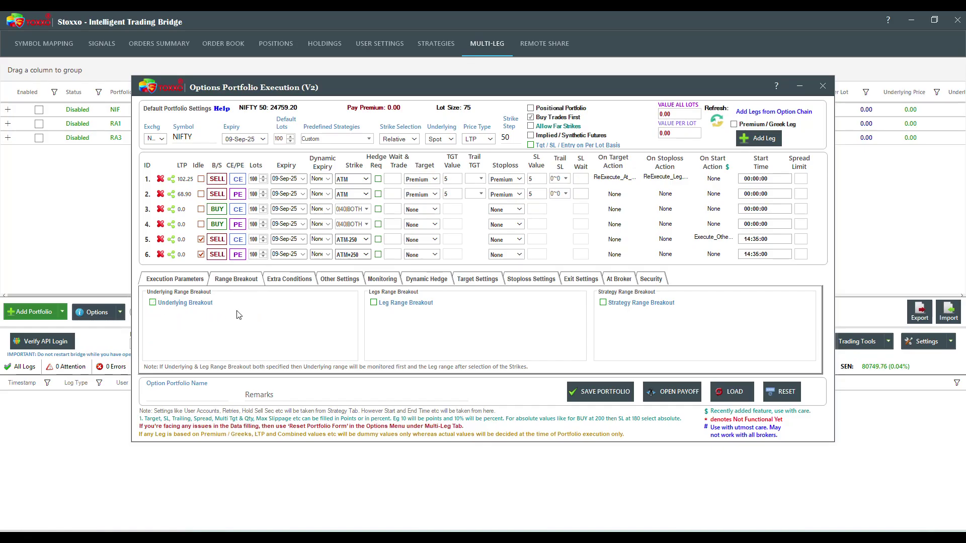
click(301, 284)
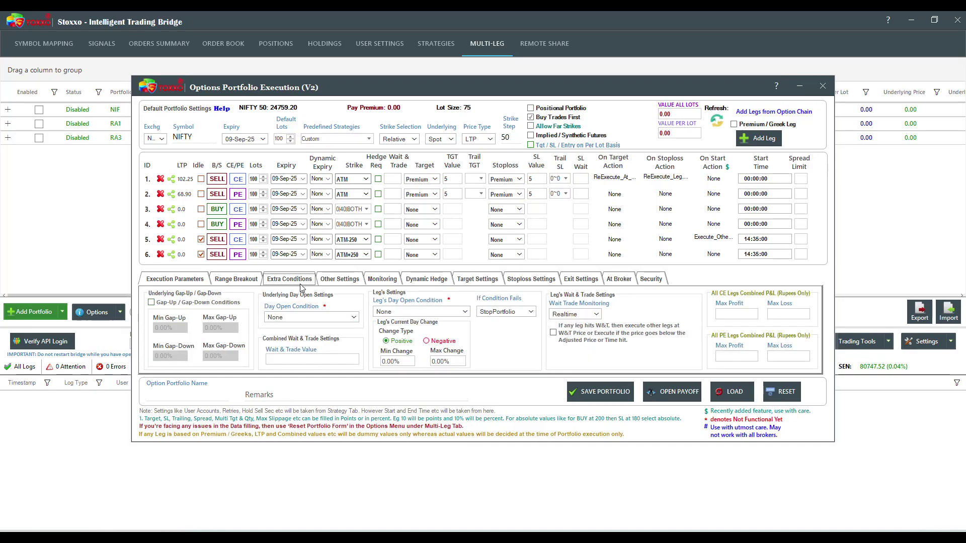
click(340, 281)
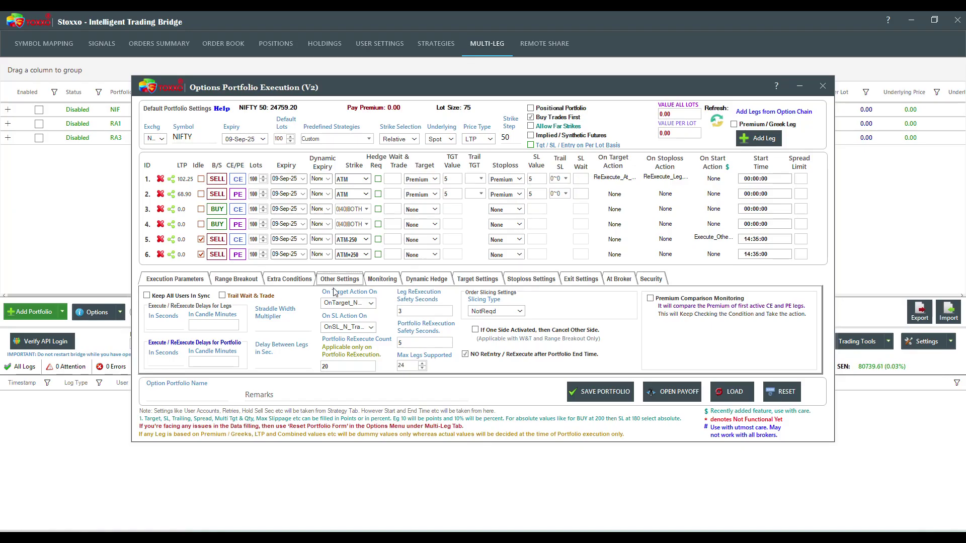
Set the leg target monitoring to MinuteClose with an interval of 5 minutes.
click(369, 282)
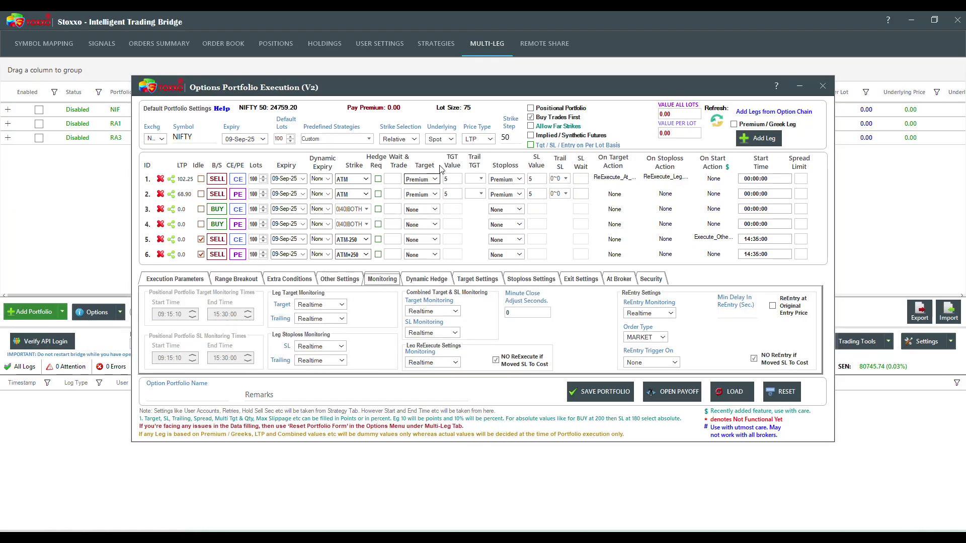
click(341, 304)
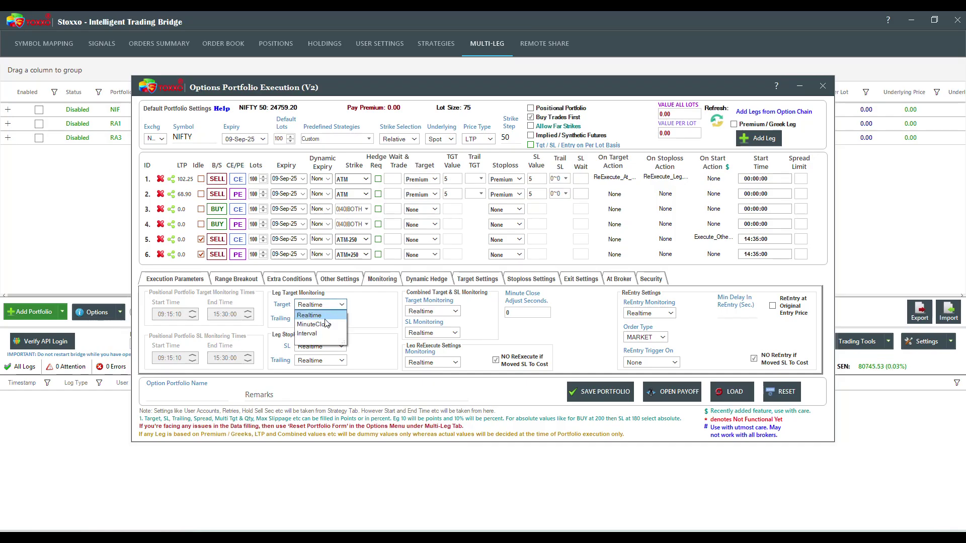
click(339, 318)
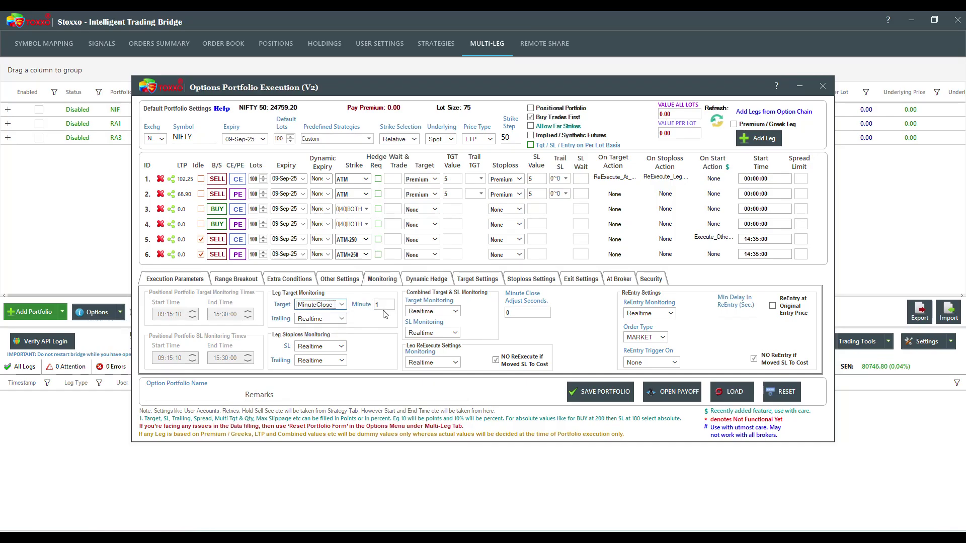
drag(383, 305, 175, 303)
text(5)
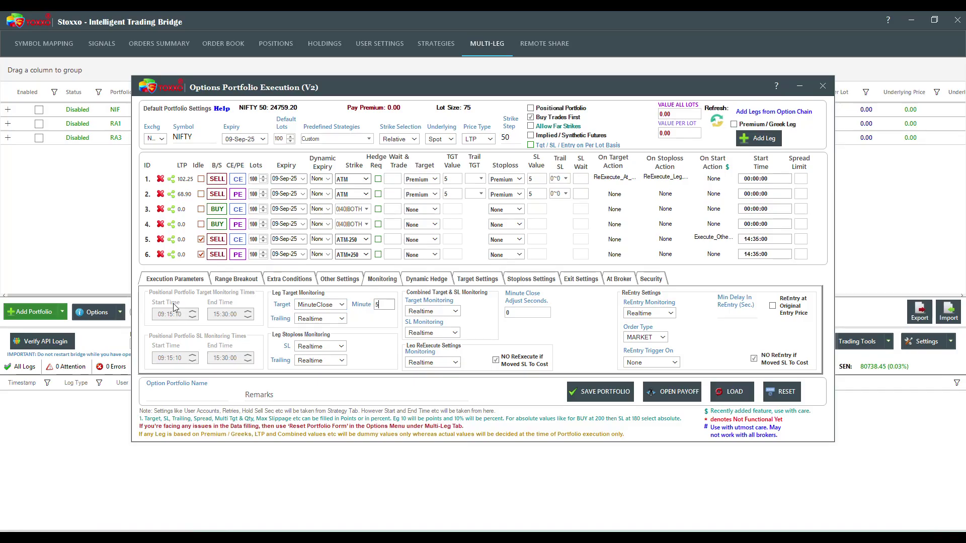
Switch the leg target monitoring to Interval, trying 30 seconds before setting it to 10 seconds.
click(303, 309)
click(307, 334)
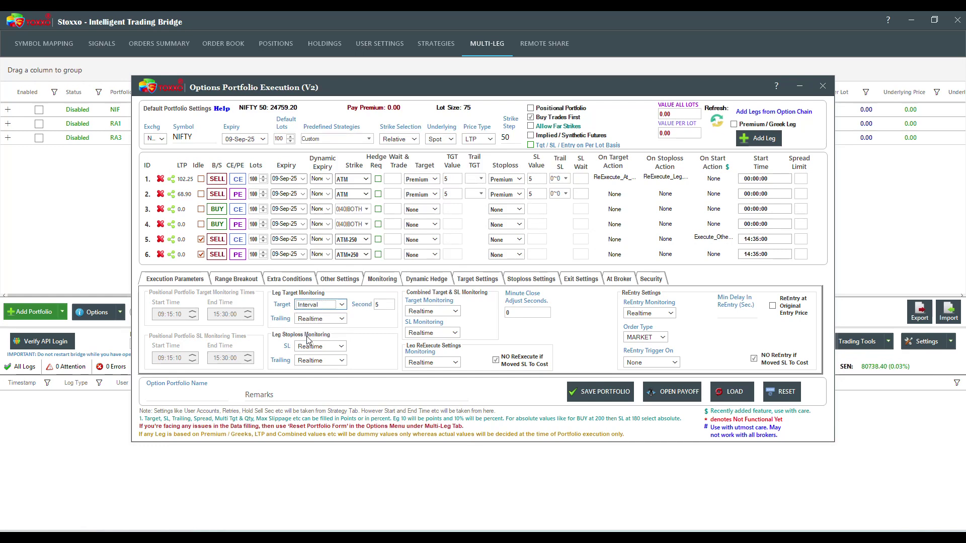
mouse_move(296, 307)
text(30)
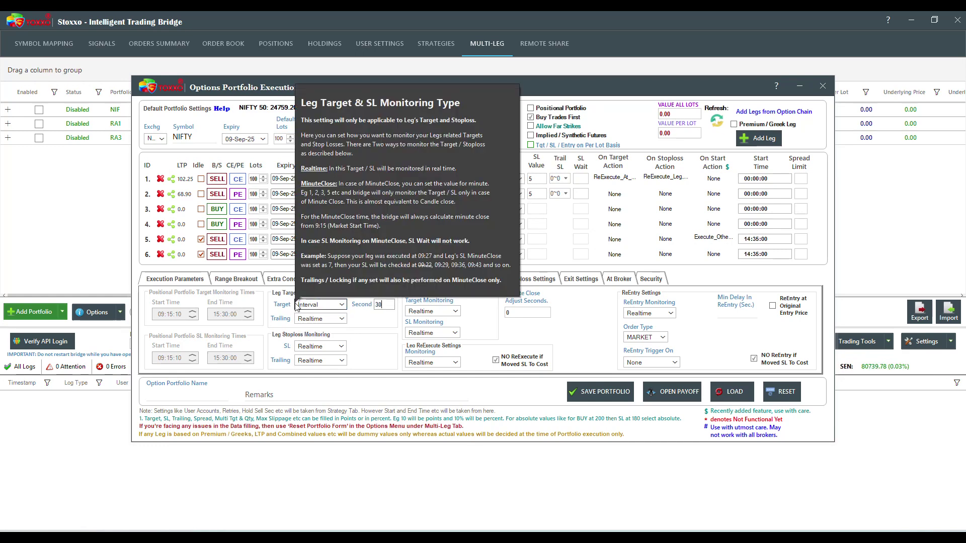
key(BackSpace)
key(BackSpace)
text(1)
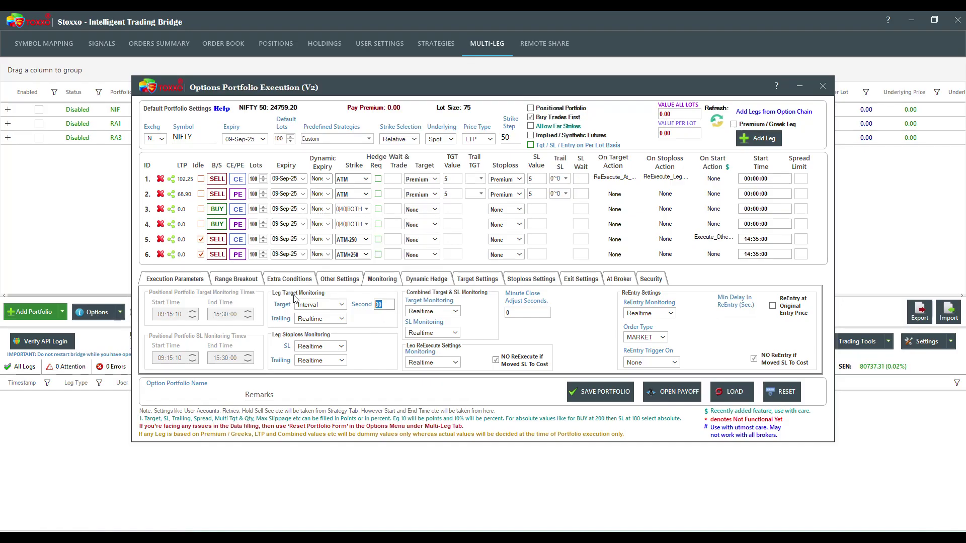
text(0)
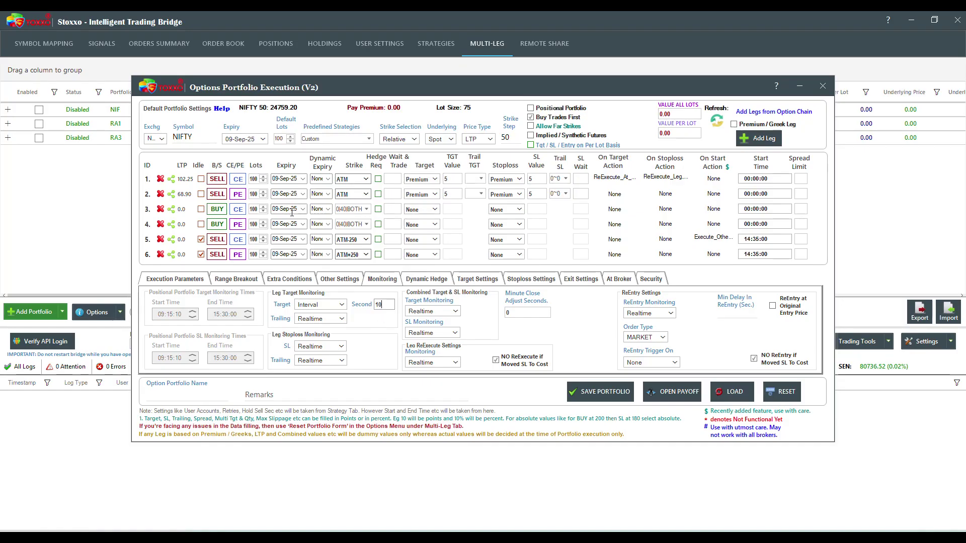
Return the leg target monitoring to Realtime and keep its trailing monitoring on Realtime.
click(320, 305)
click(318, 315)
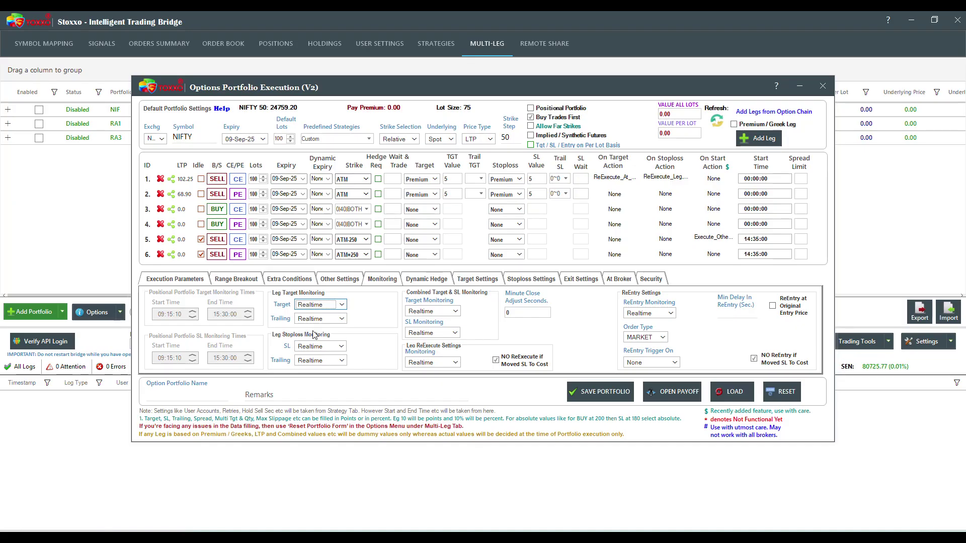
click(316, 321)
click(317, 330)
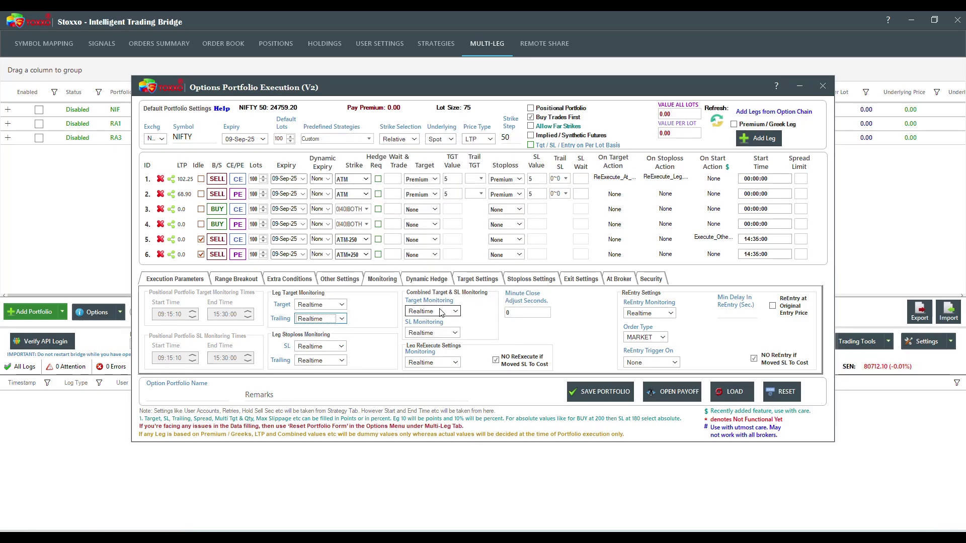
Review the combined target monitoring help and the leg re-execute monitoring options without changing them.
mouse_move(443, 314)
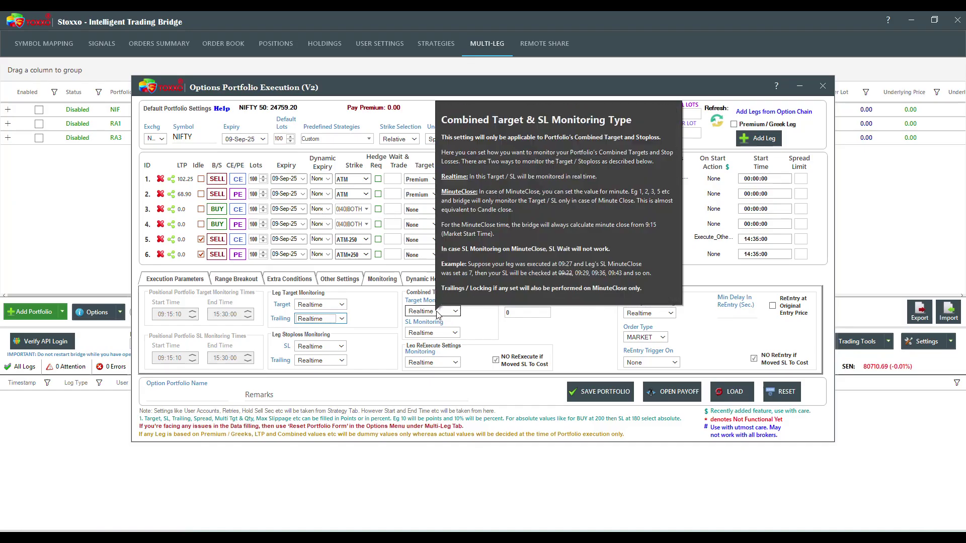
click(453, 362)
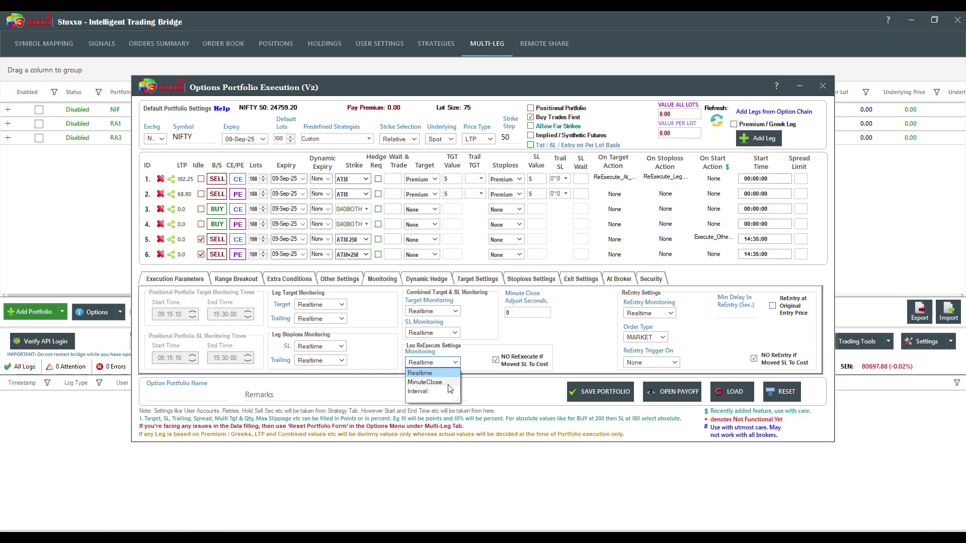
click(495, 349)
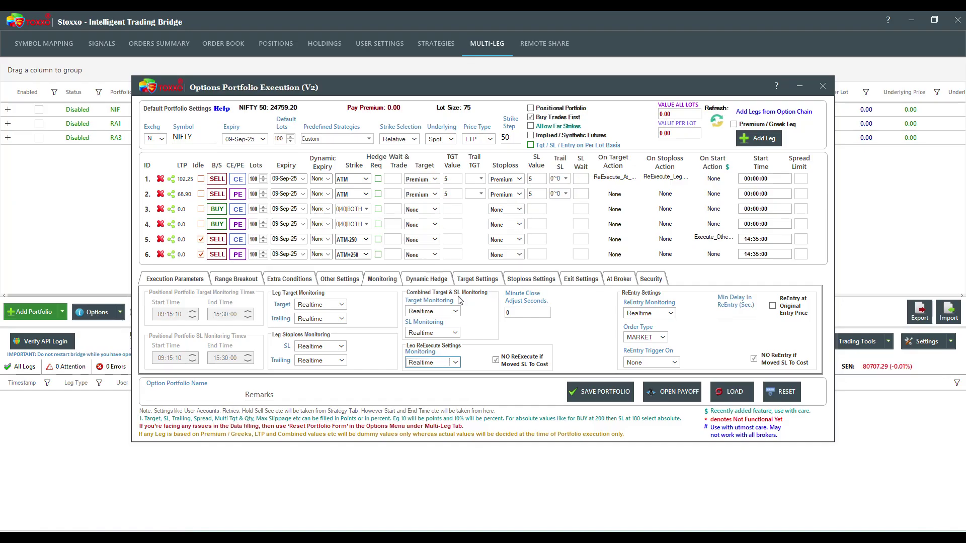
Set the portfolio target type to CombinedProfit with a combined profit of 500000.
click(467, 279)
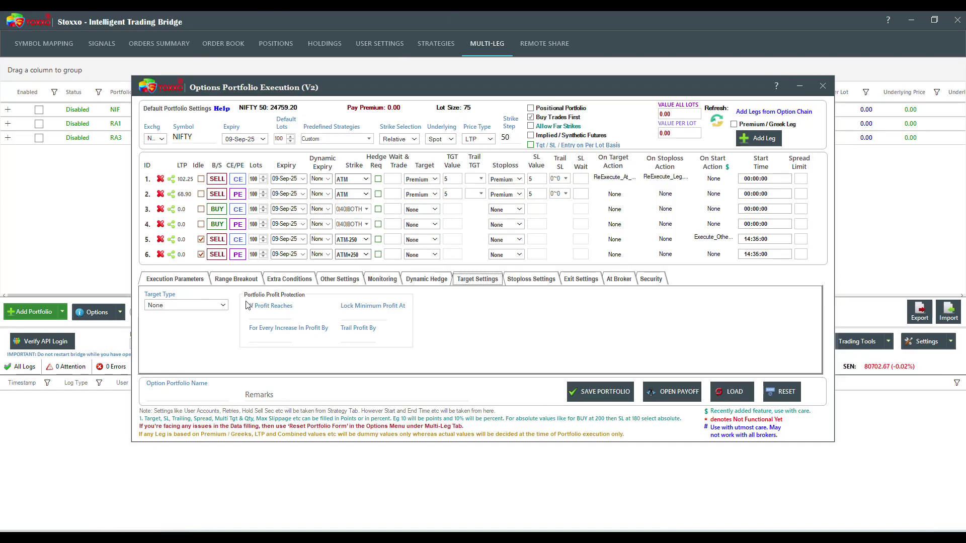
click(220, 305)
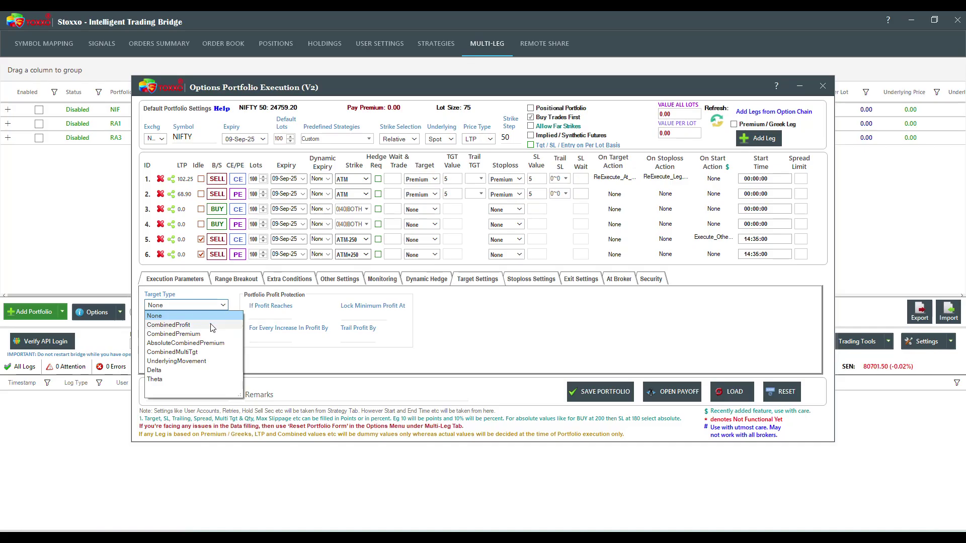
click(211, 325)
click(193, 331)
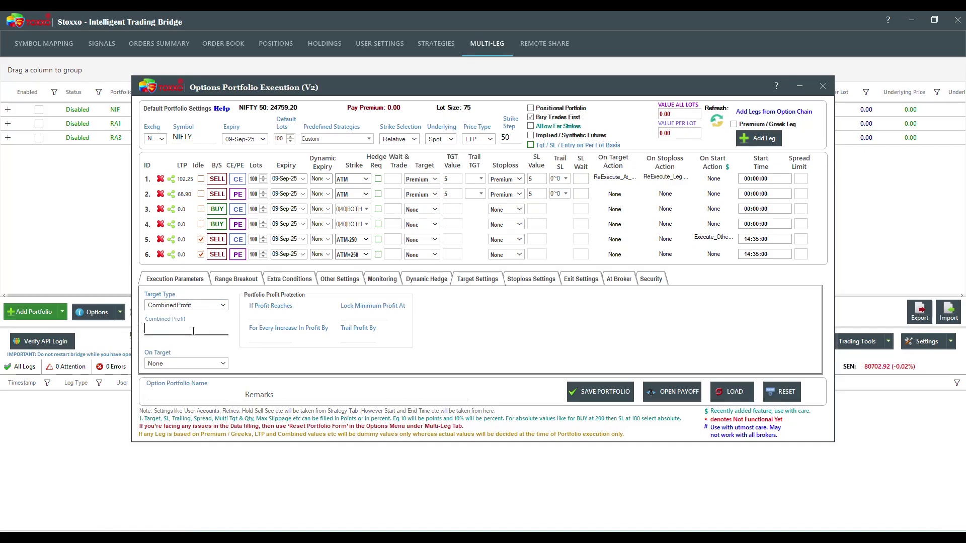
text(1000000)
key(ctrl+a)
key(BackSpace)
text(500000)
Review the portfolio's available On Target actions, leaving the setting at None.
click(203, 362)
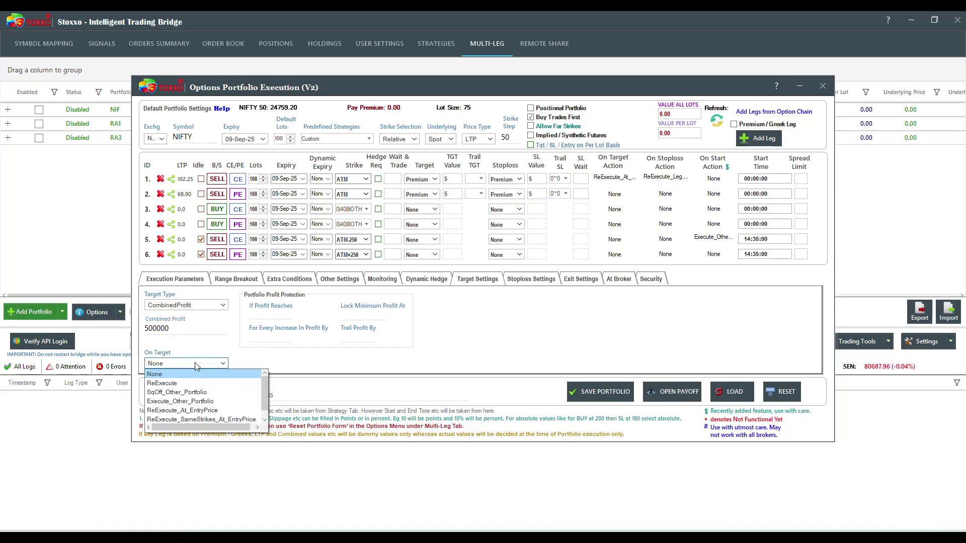
scroll(196, 386, down, 1)
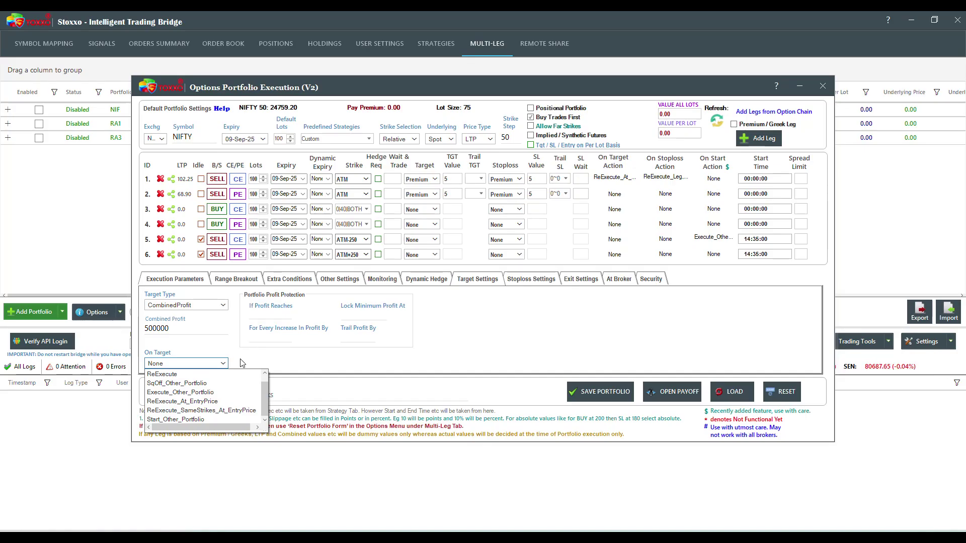
click(265, 357)
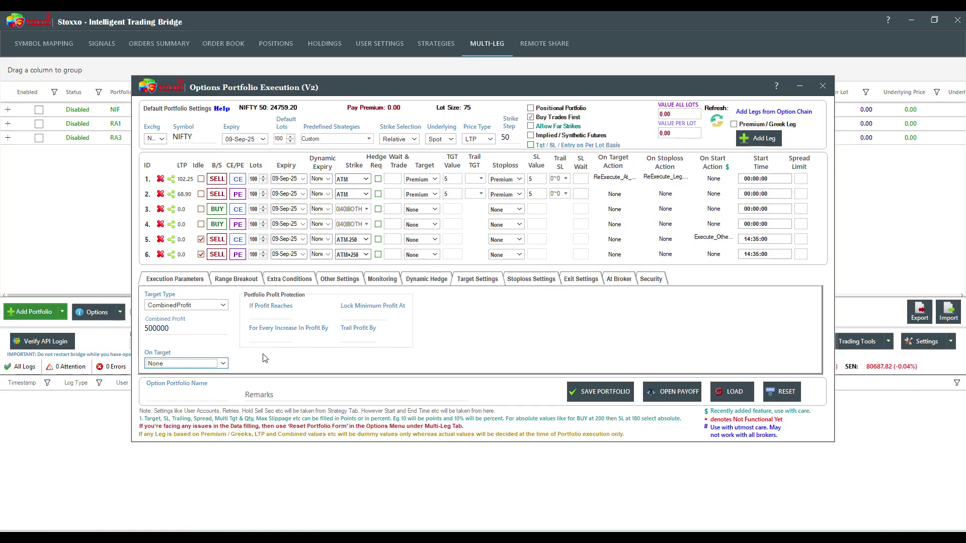
Try the CombinedPremium and AbsoluteCombinedPremium target types, and refresh the leg prices.
click(200, 308)
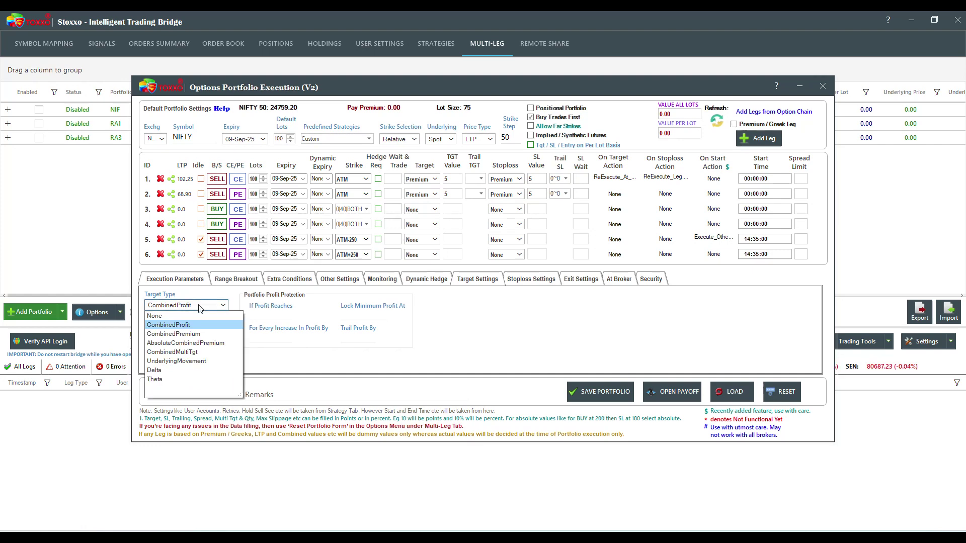
click(195, 339)
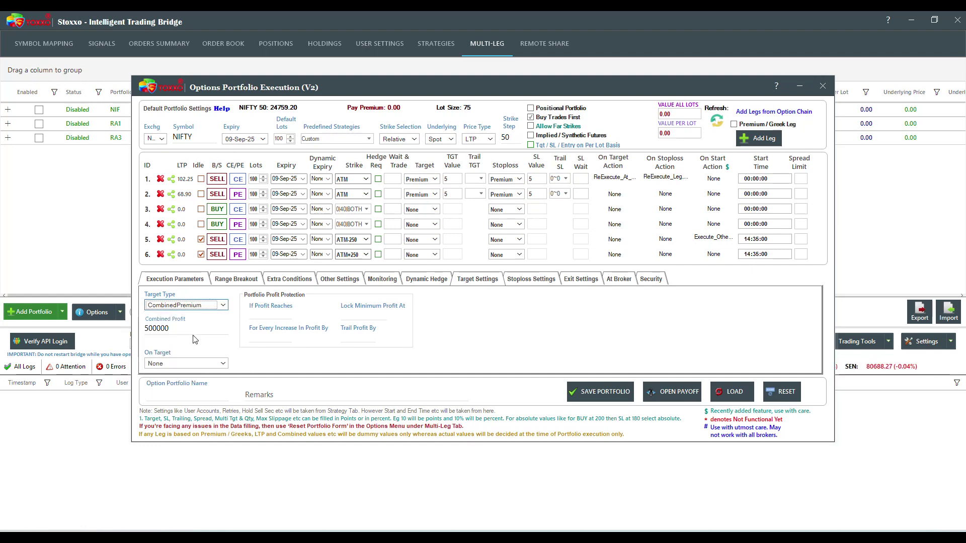
click(189, 306)
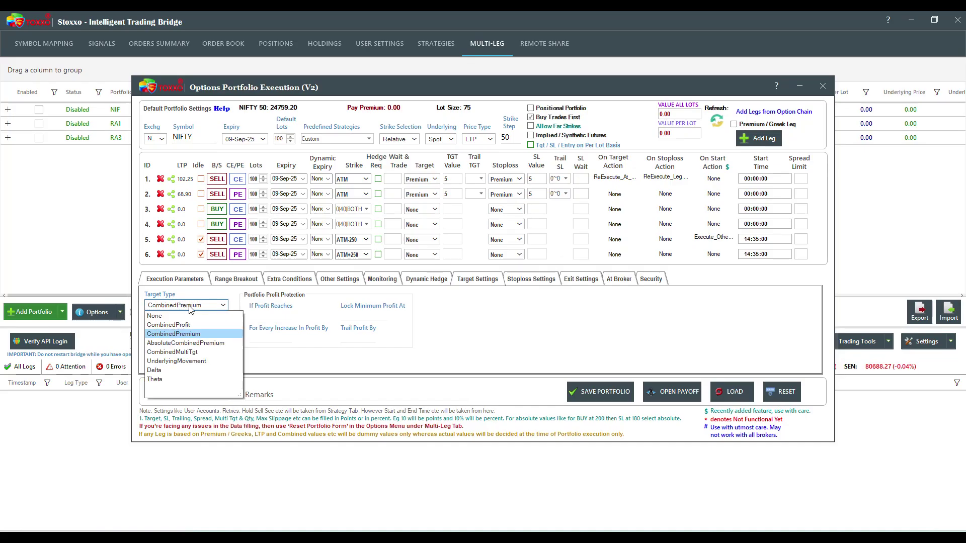
click(194, 343)
click(718, 125)
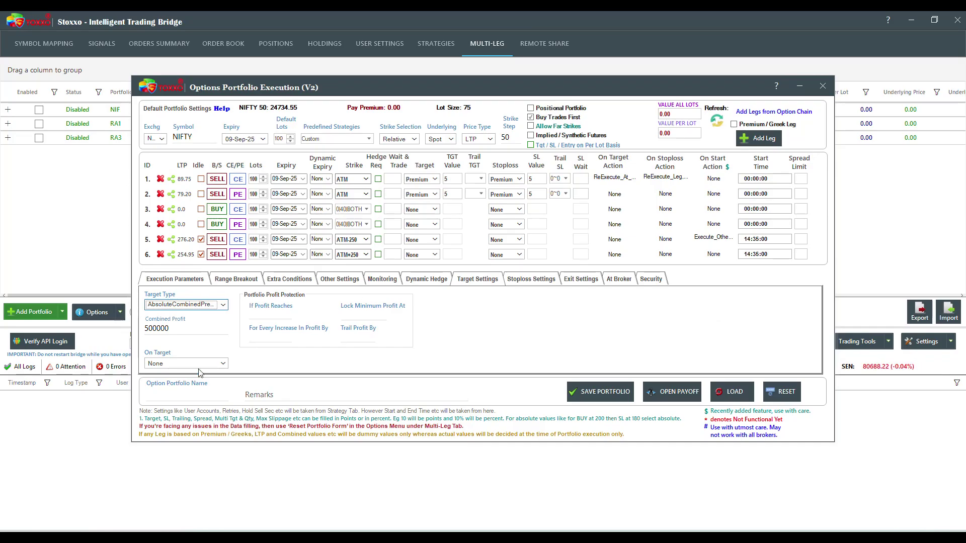
key(Tab)
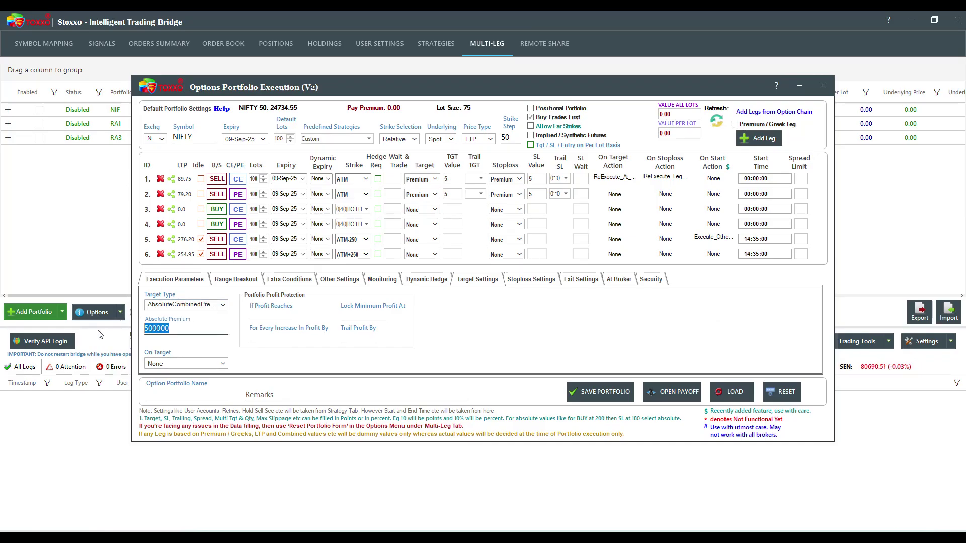
Try the UnderlyingMovement target type and select its value for editing.
click(220, 307)
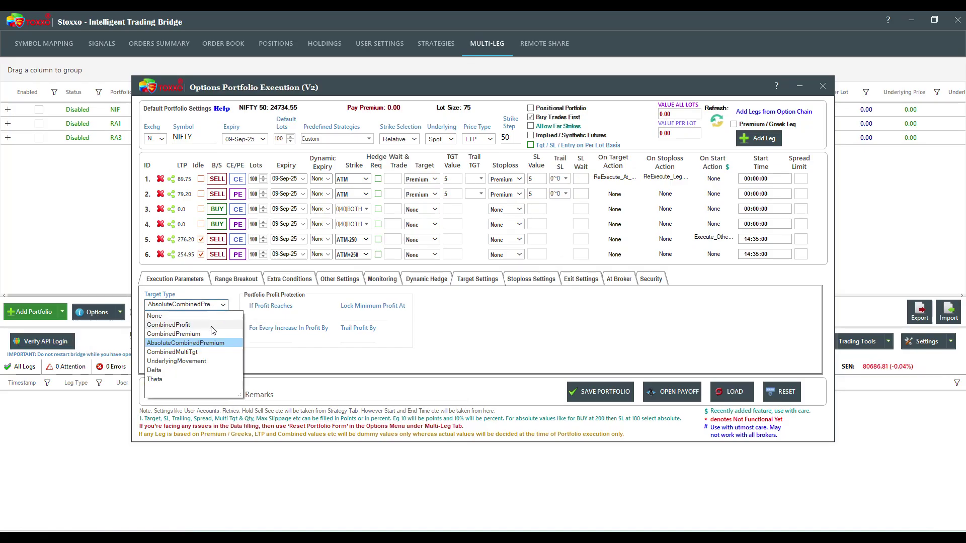
click(201, 361)
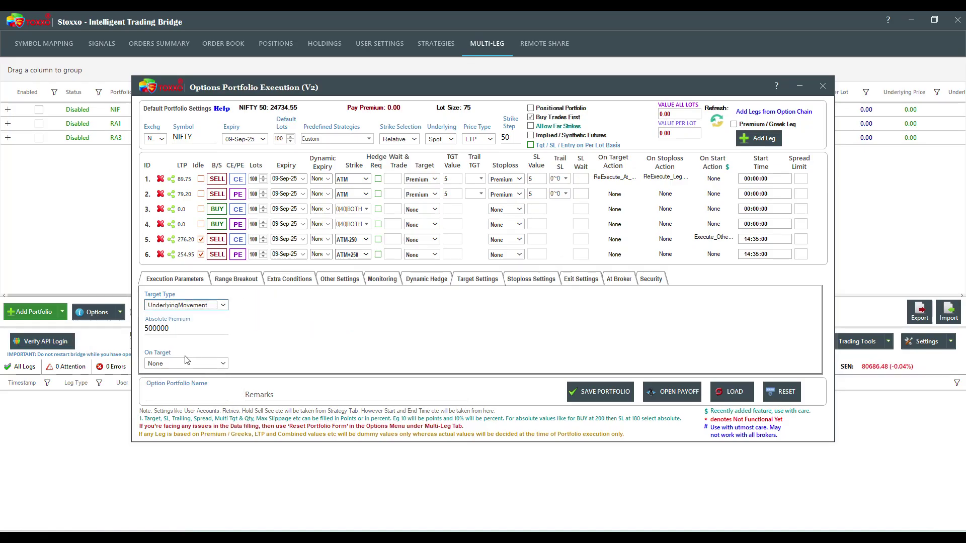
click(176, 330)
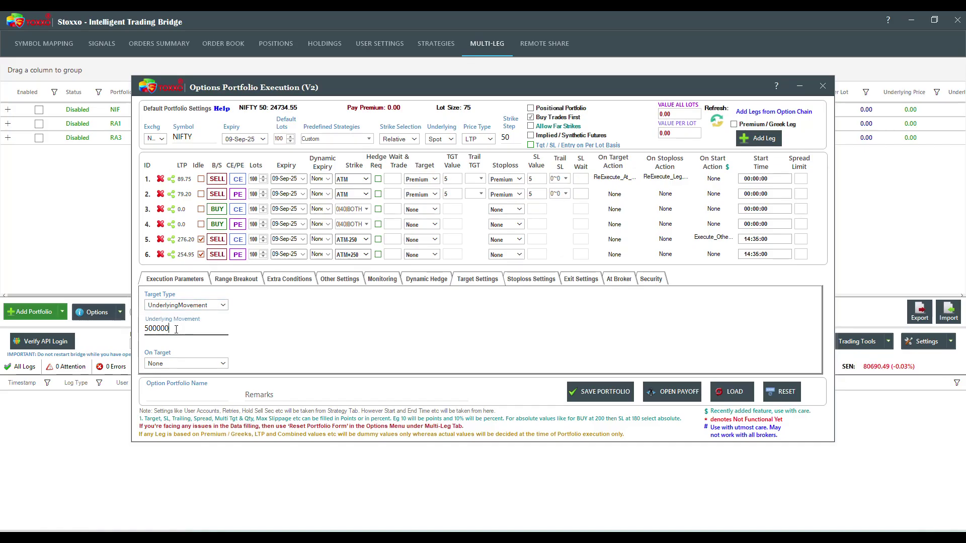
double_click(176, 330)
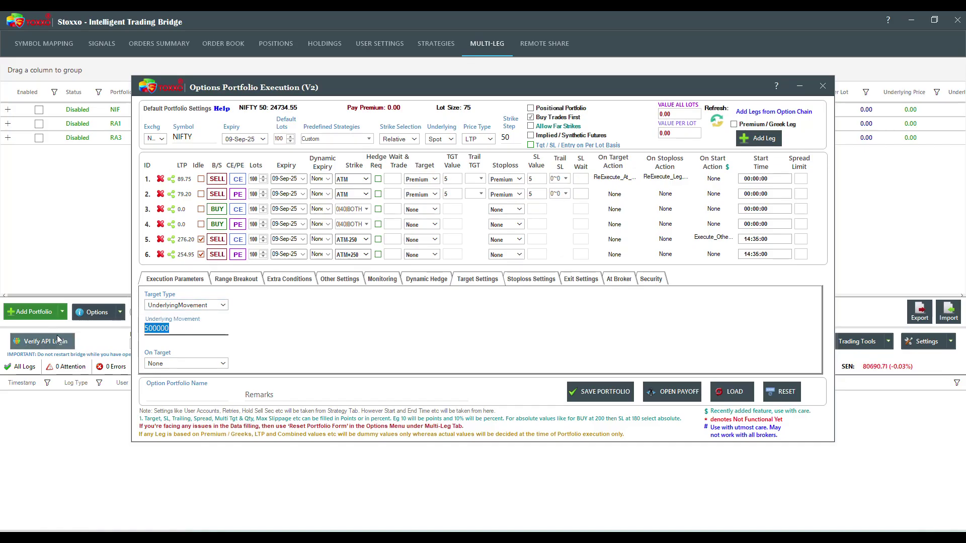
Reset the target type to None and choose CombinedProfit again, keeping the value 500000.
click(184, 306)
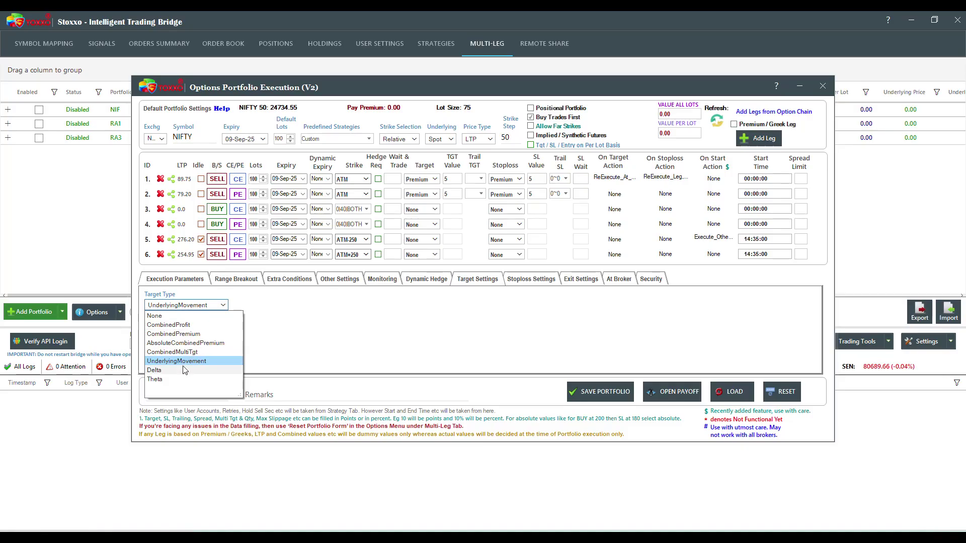
click(194, 315)
click(203, 306)
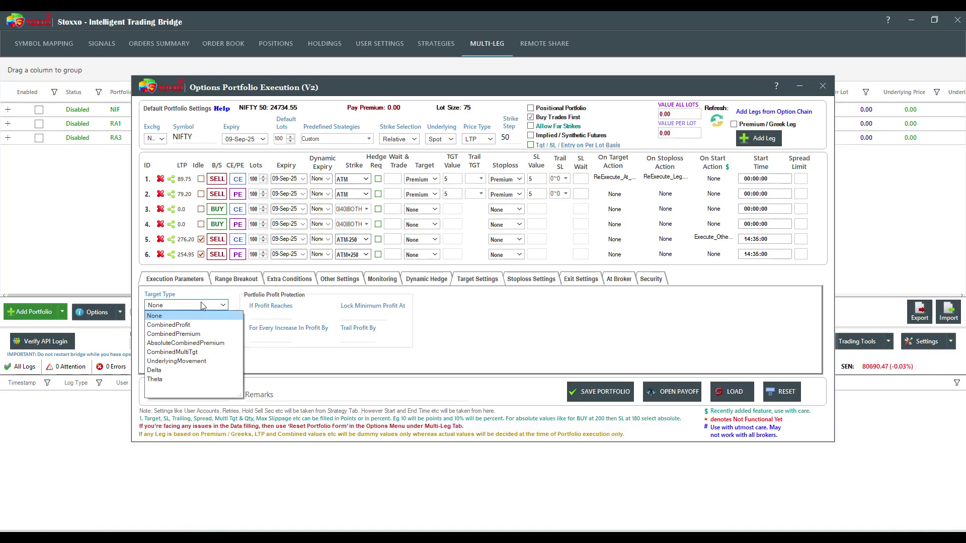
click(191, 324)
click(188, 325)
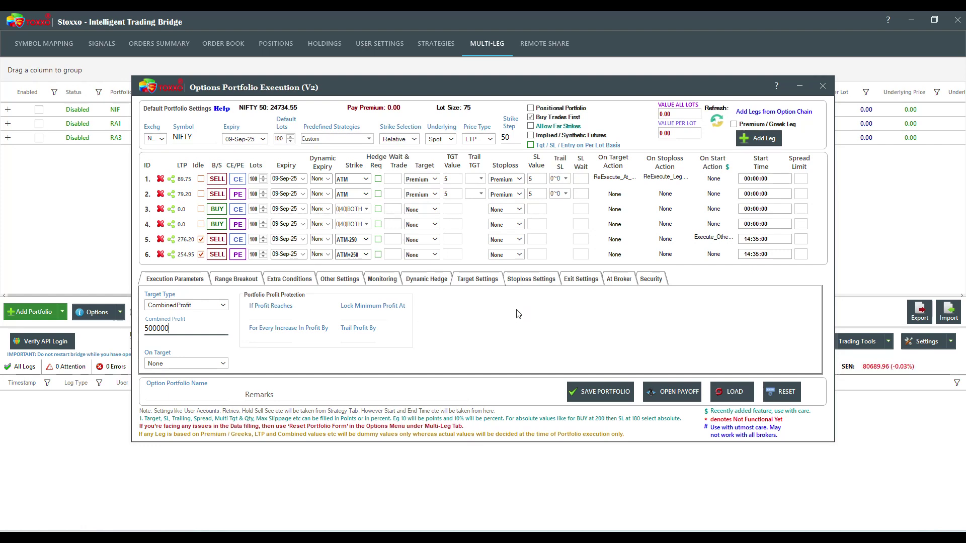
Review the available portfolio stoploss types, leaving the stoploss type at None.
key(ctrl+Tab)
click(156, 309)
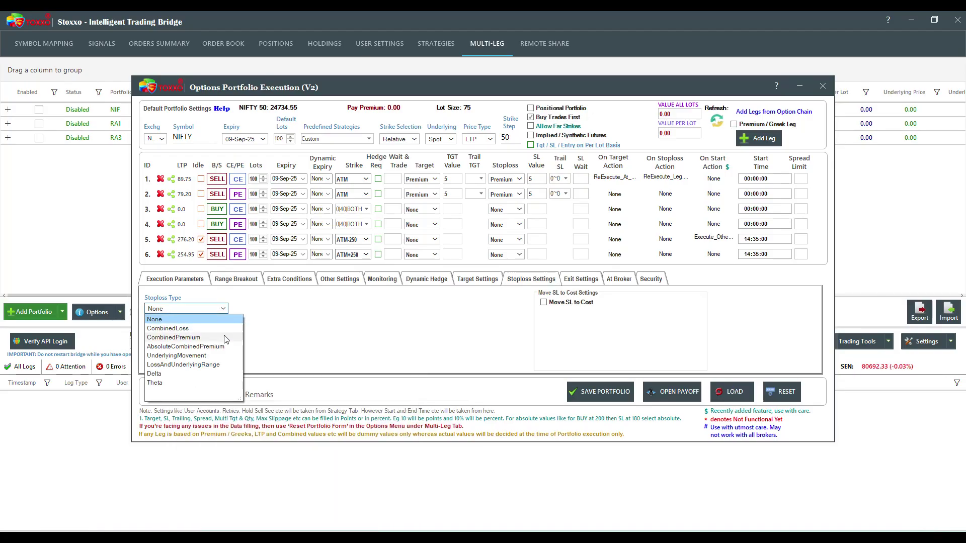
click(344, 328)
Enable Move SL to Cost and review its action options, keeping Move Only for Profitable Legs.
click(544, 303)
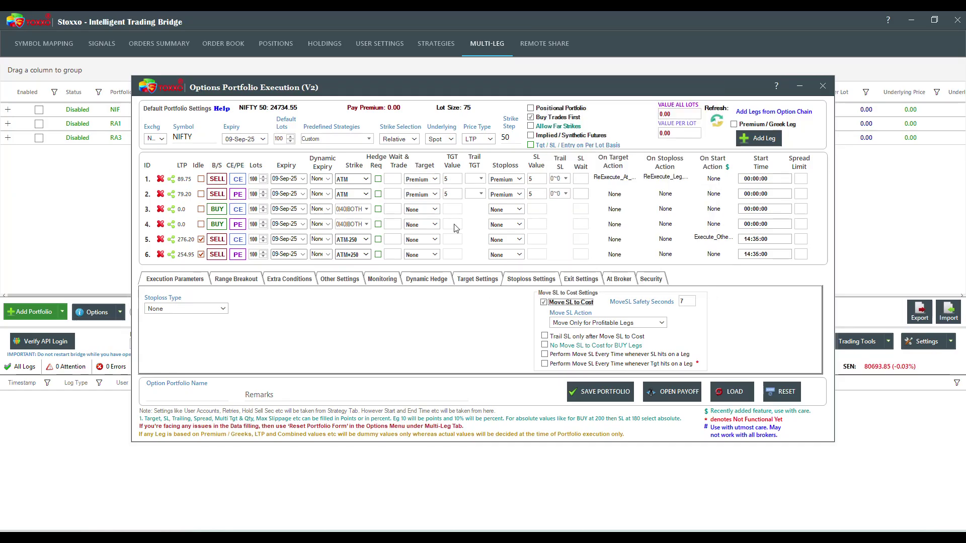
mouse_move(585, 328)
click(585, 325)
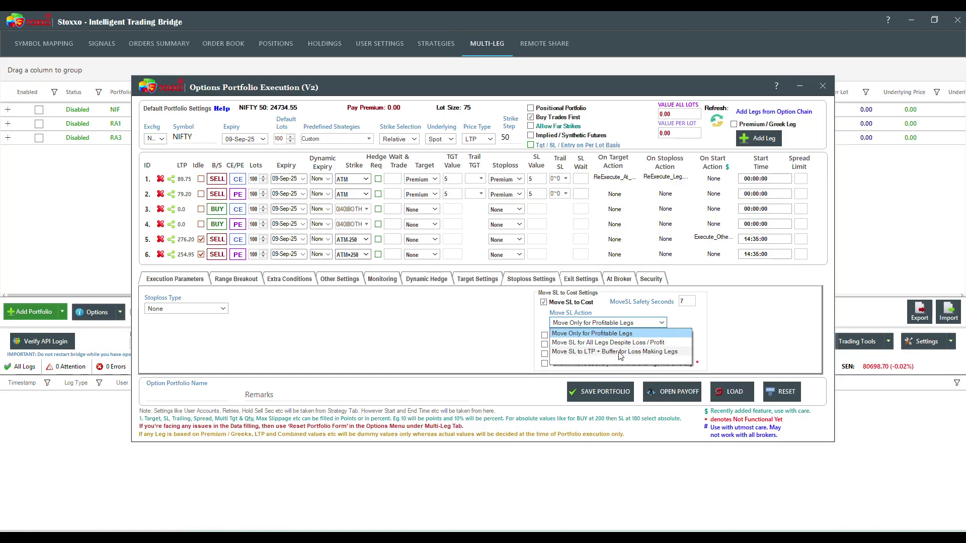
click(752, 321)
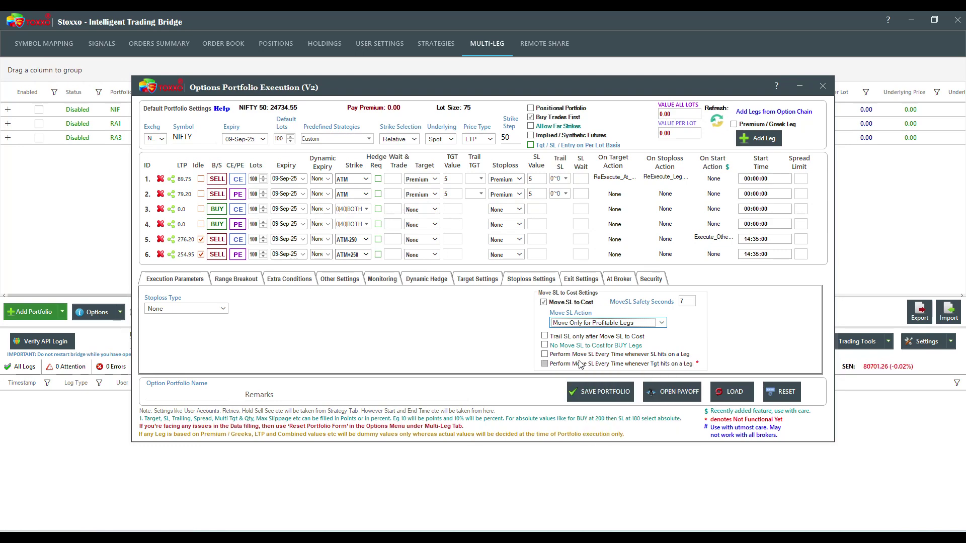
Try TimeSliced order slicing with 20 lots per order and a 5-second wait, and return the slicing type to NotReqd.
mouse_move(579, 359)
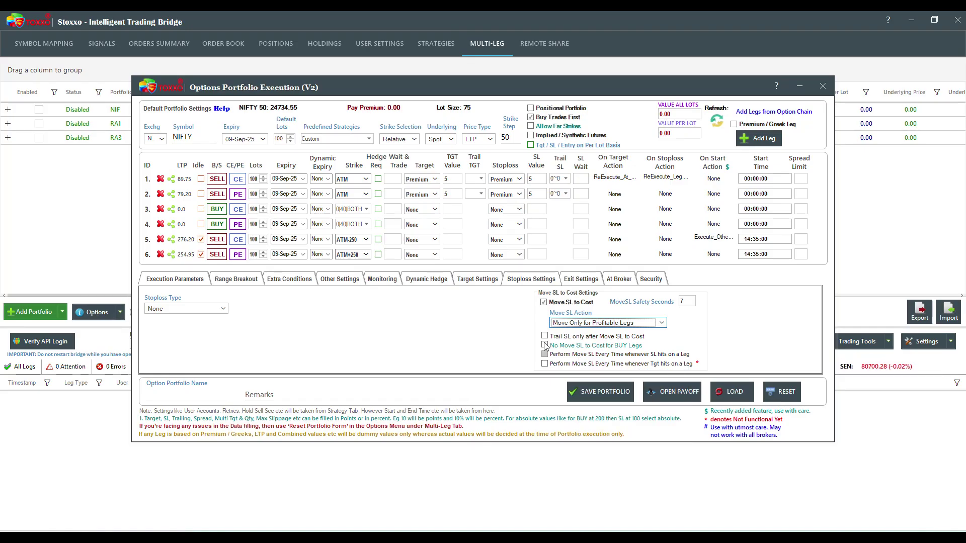
click(567, 281)
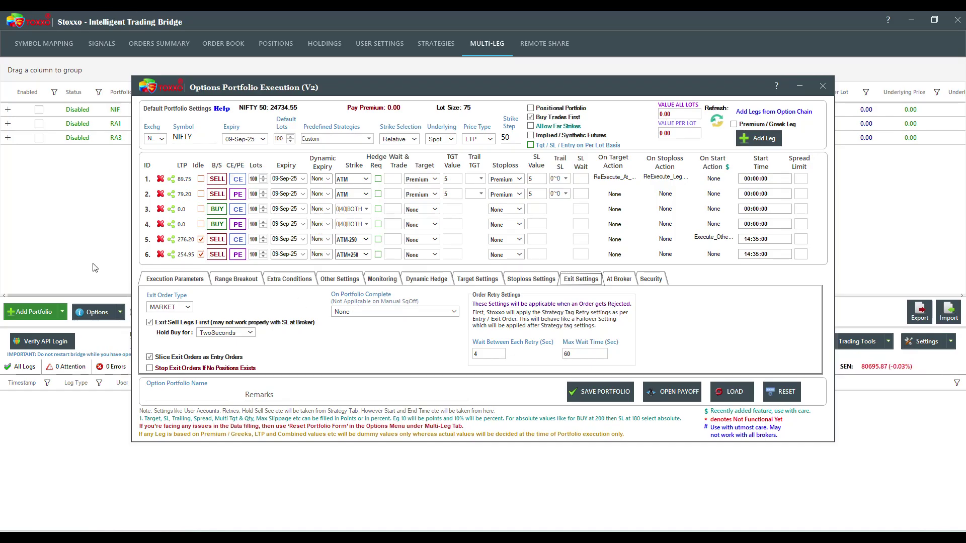
click(347, 281)
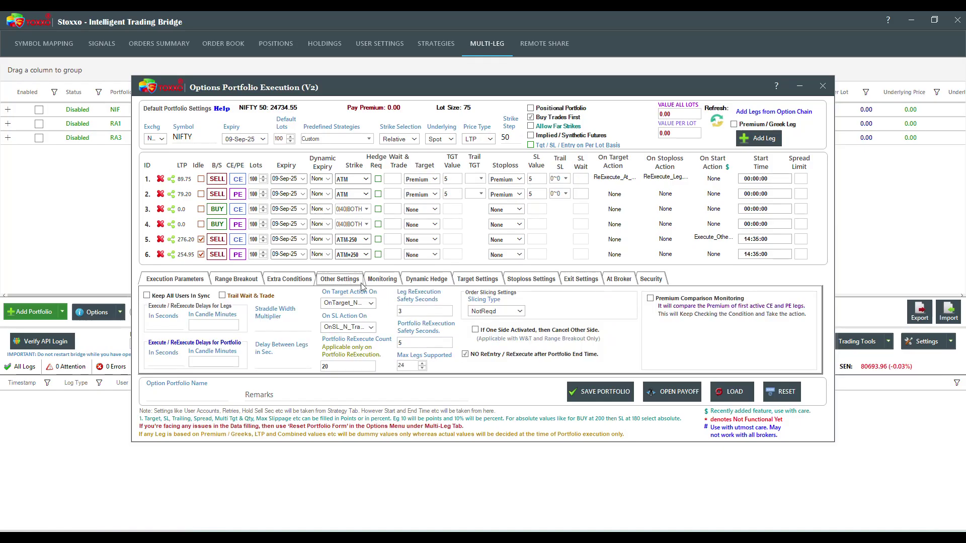
click(495, 311)
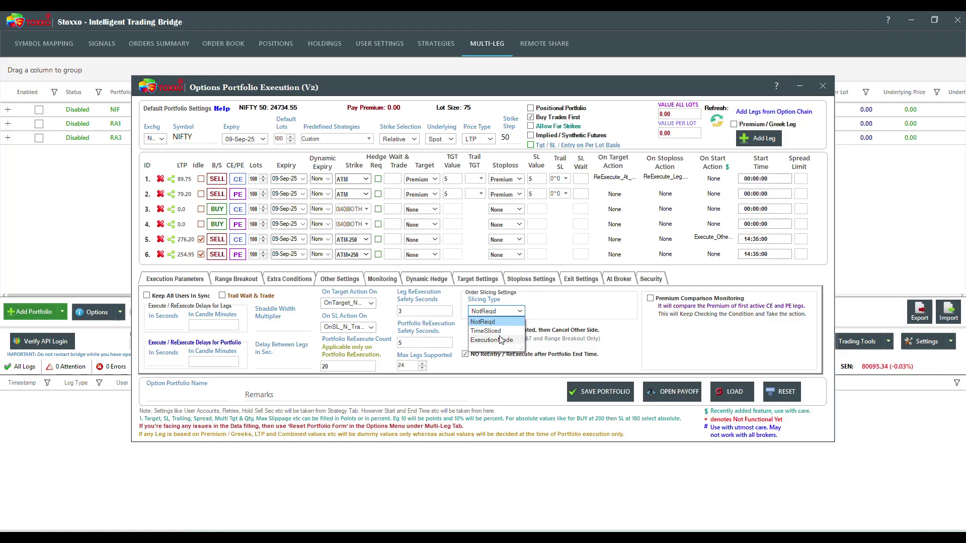
click(487, 331)
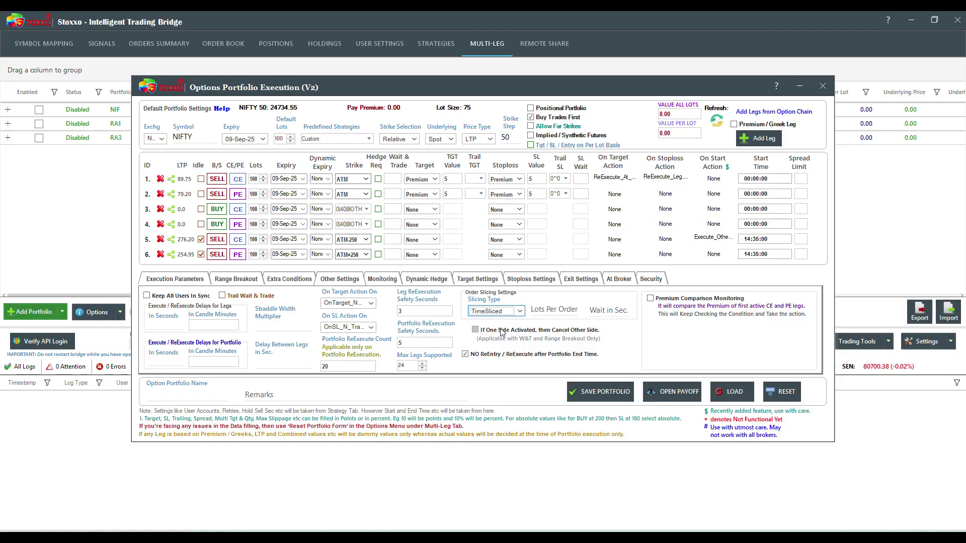
click(546, 310)
text(20)
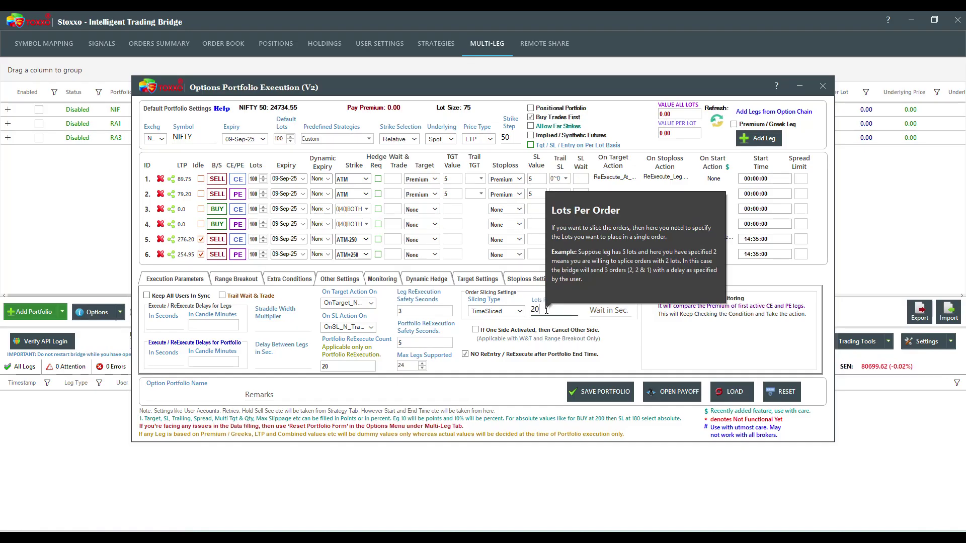
click(613, 313)
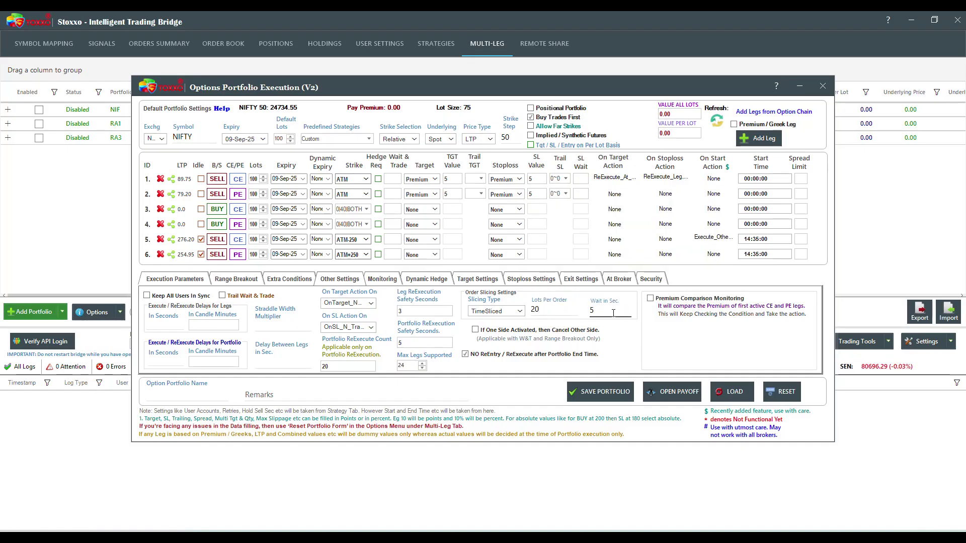
click(508, 314)
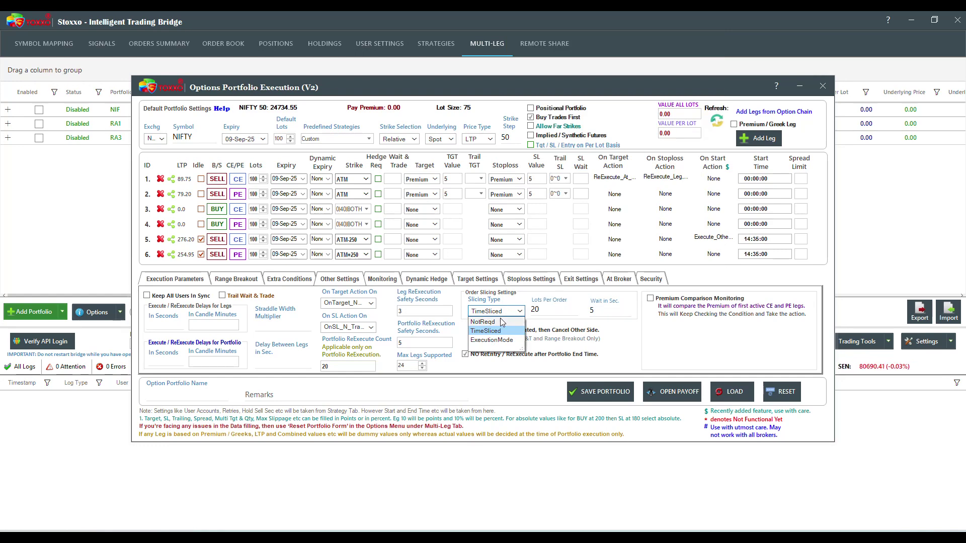
click(502, 323)
Try the option to stop exit orders when no positions exist and review the portfolio completion actions, keeping None.
click(590, 280)
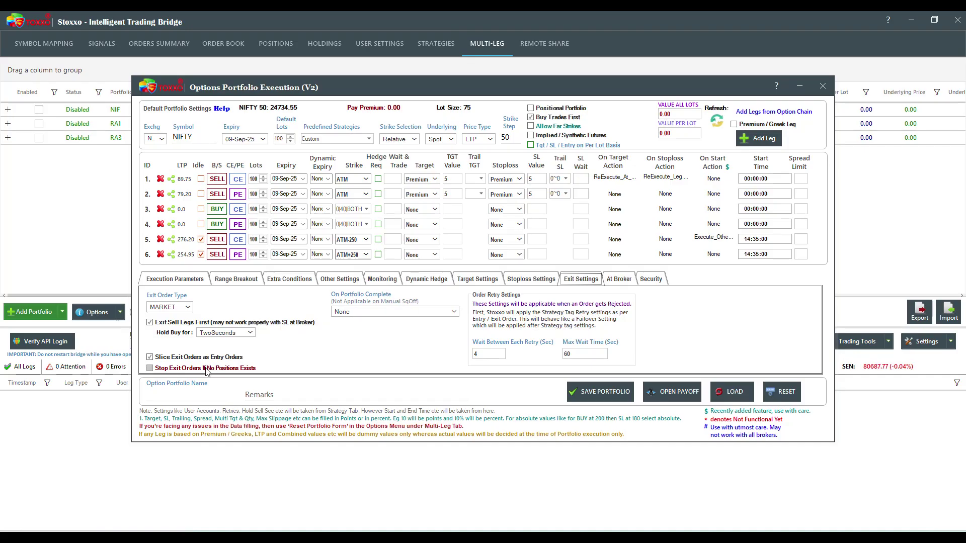
mouse_move(206, 372)
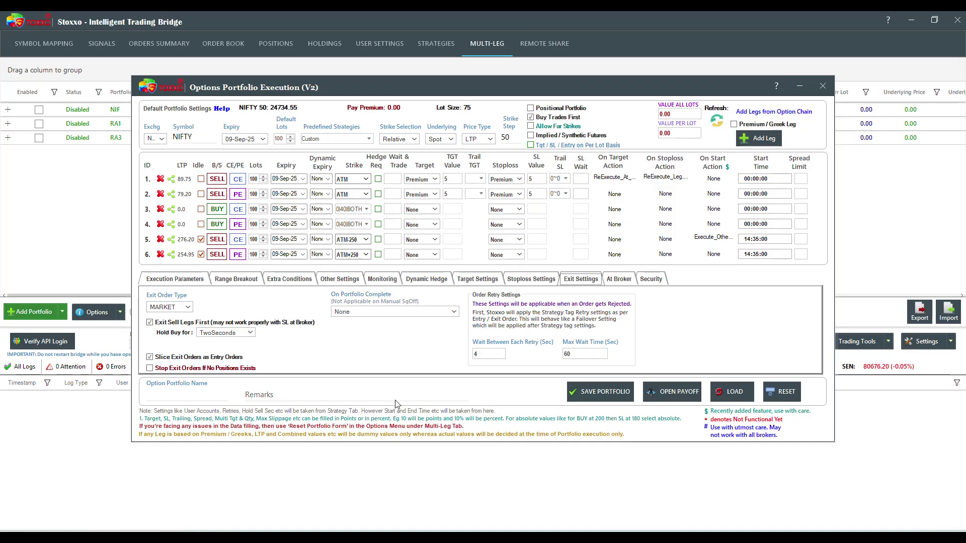
click(168, 370)
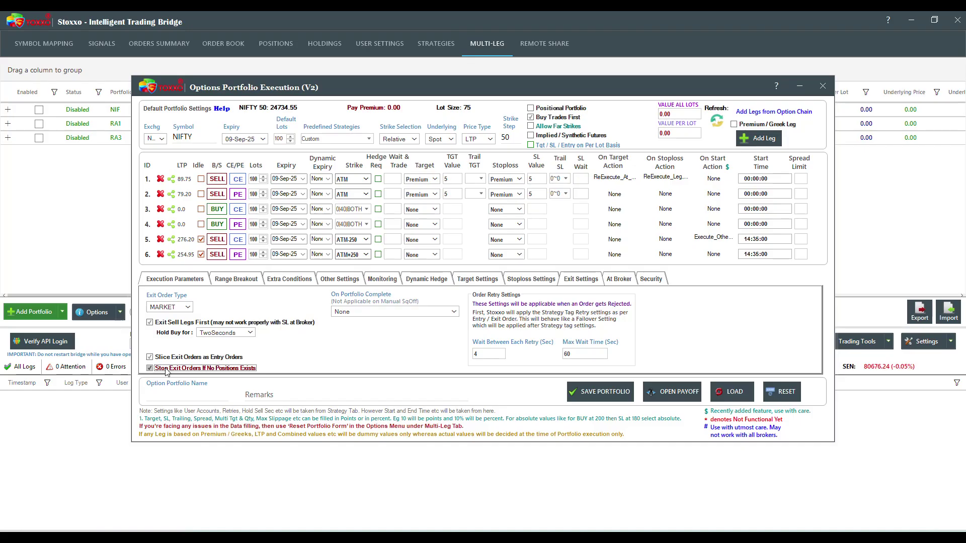
click(347, 312)
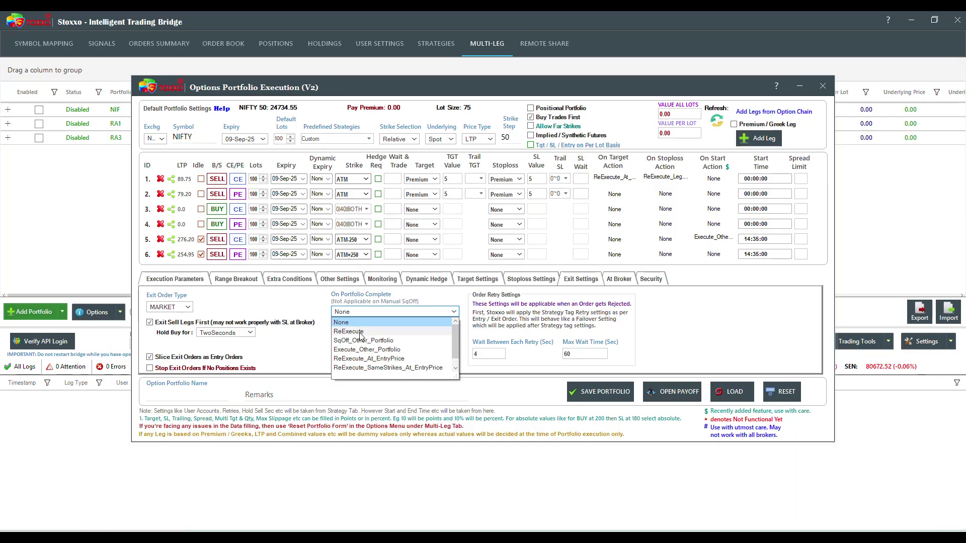
click(303, 344)
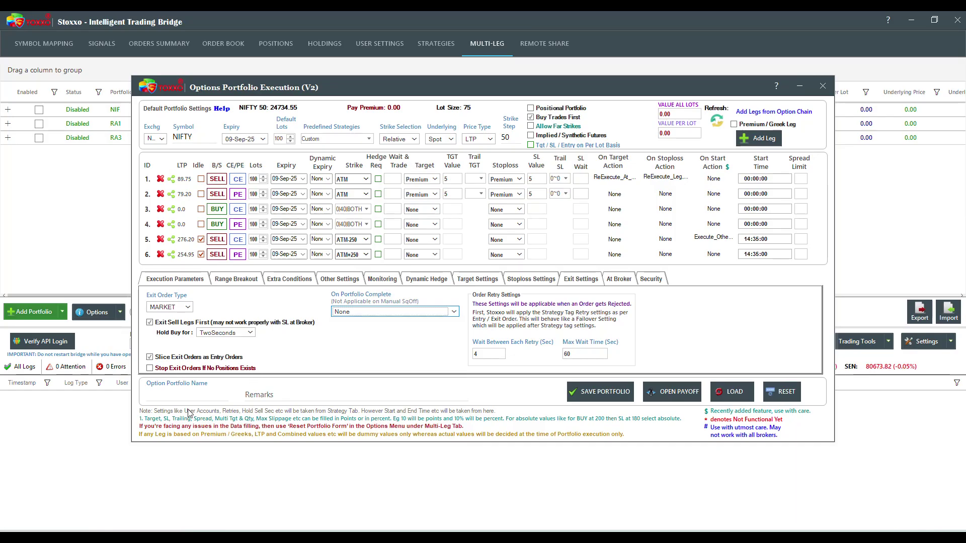
Set the start times of legs 5 and 6 to 14:41:00.
click(187, 397)
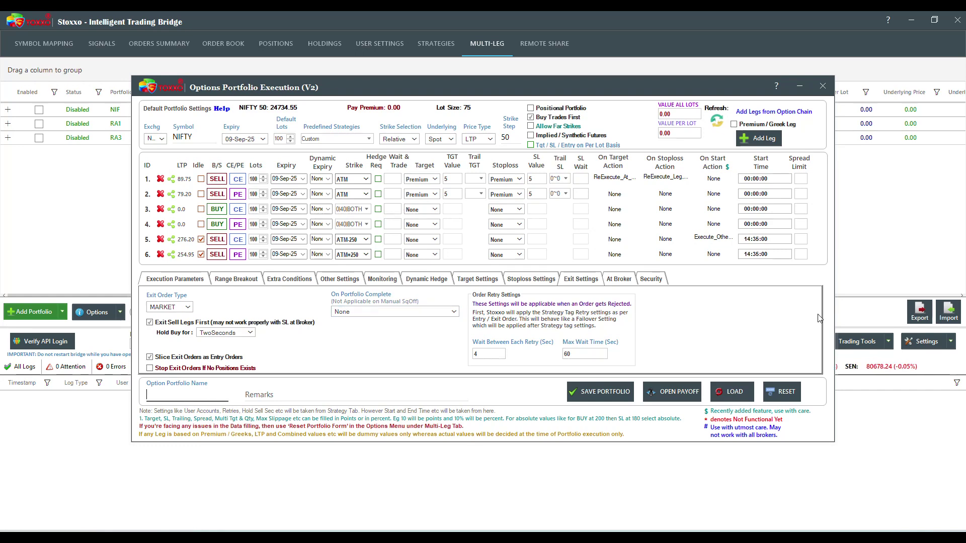
click(754, 241)
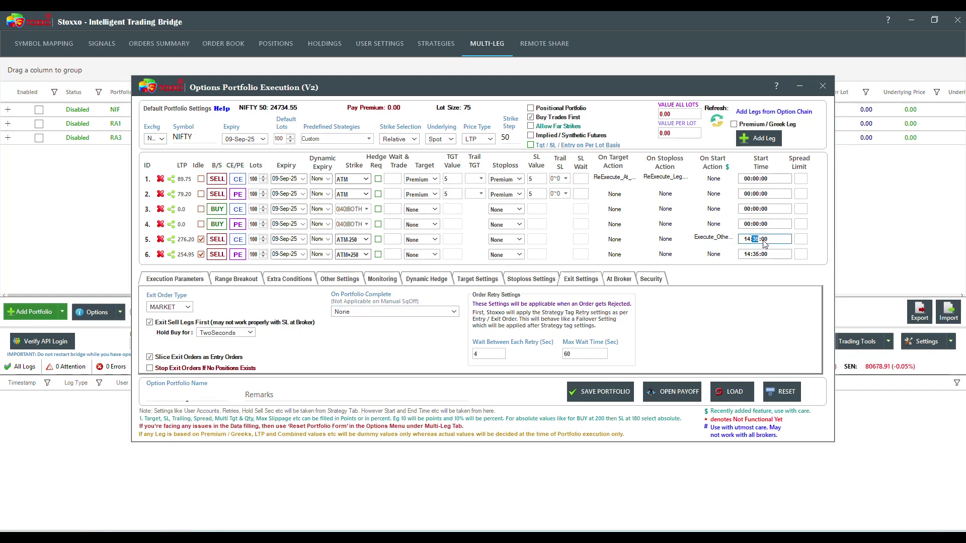
text(41)
key(Right)
click(757, 255)
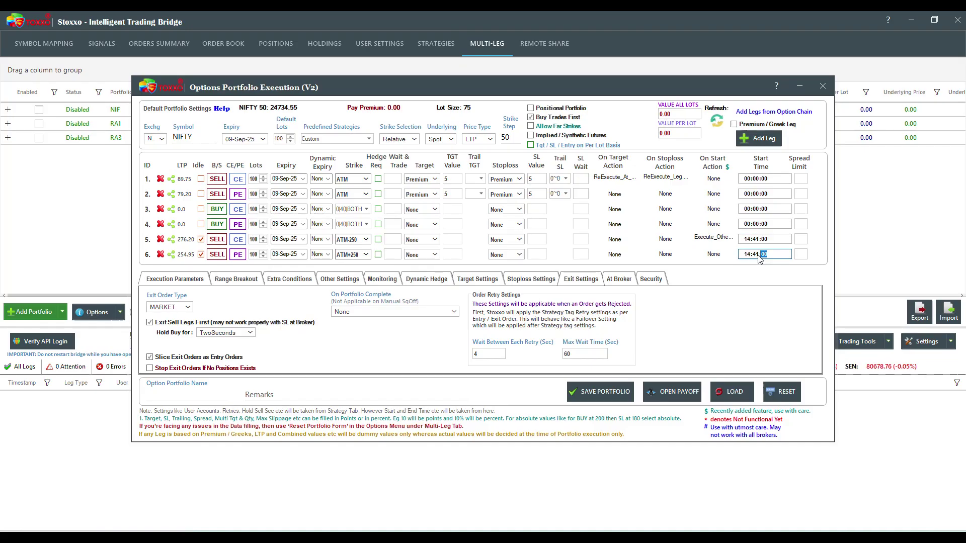
Name the option portfolio MAR1 and save it.
click(157, 392)
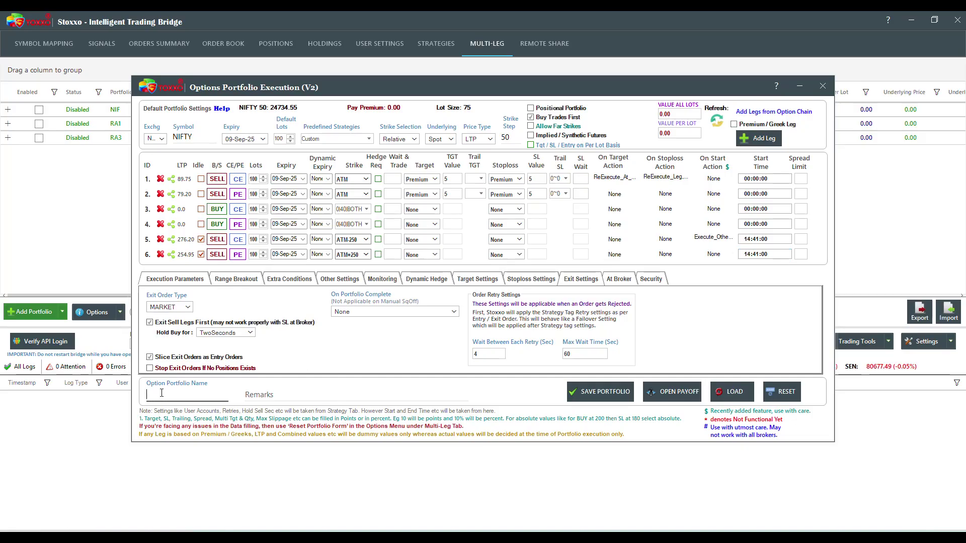
text(MAR1)
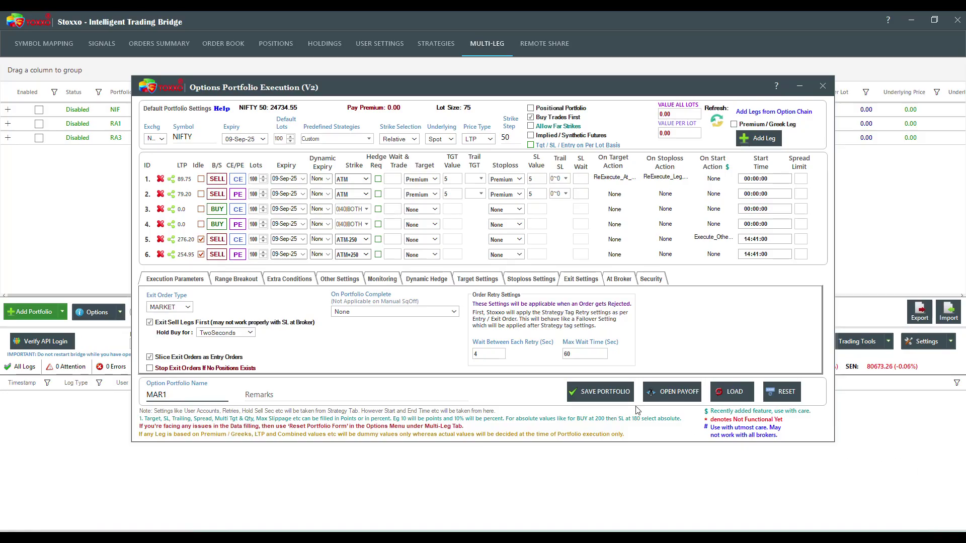
click(614, 393)
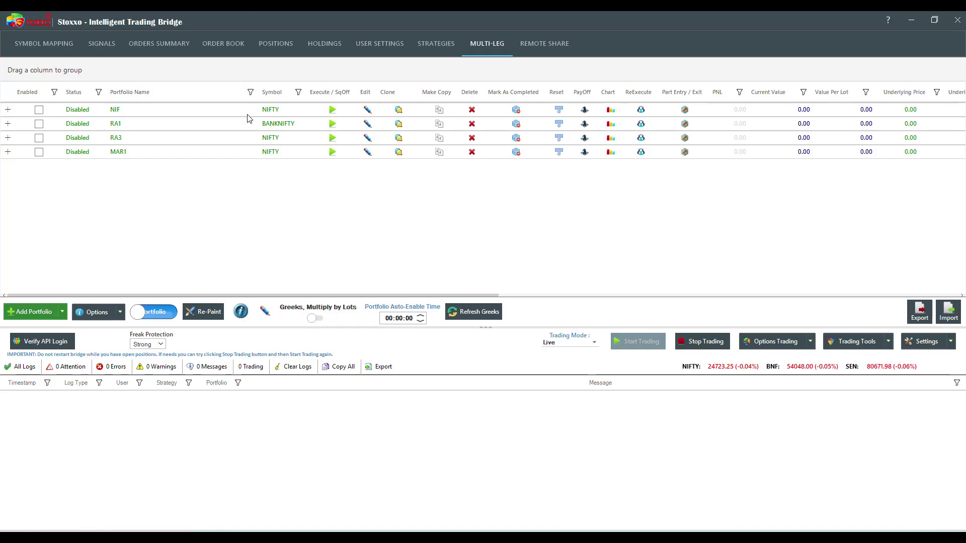
Try to enable the MAR1 portfolio and check its error entry in the log.
click(104, 313)
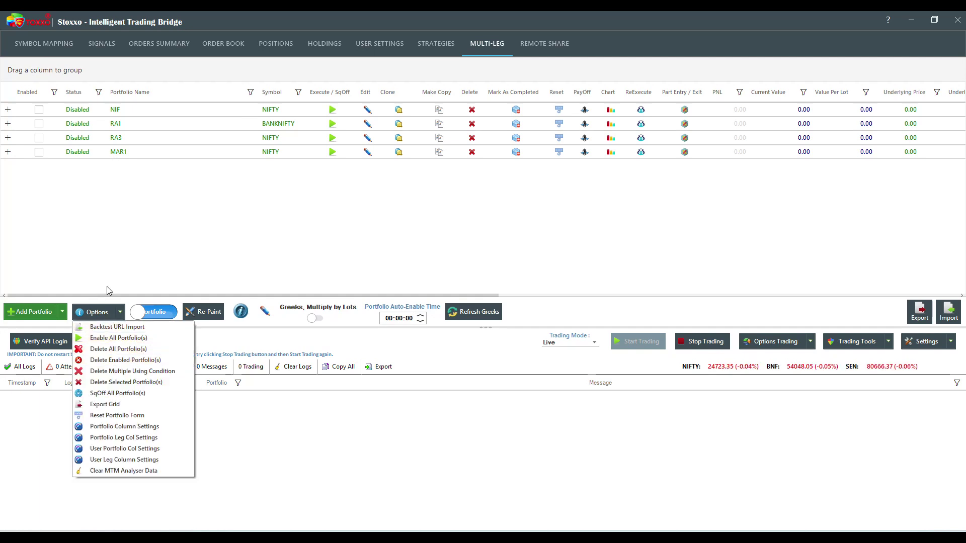
click(106, 249)
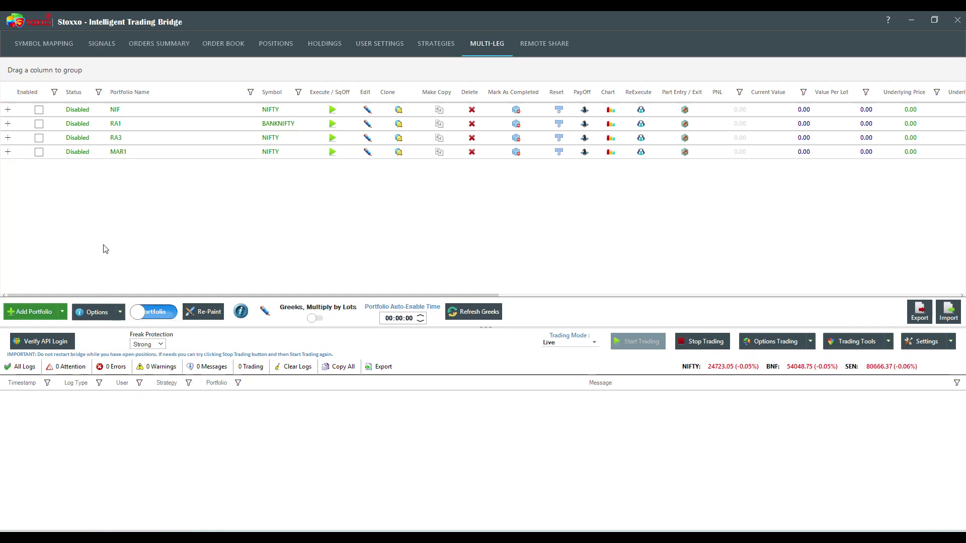
click(38, 152)
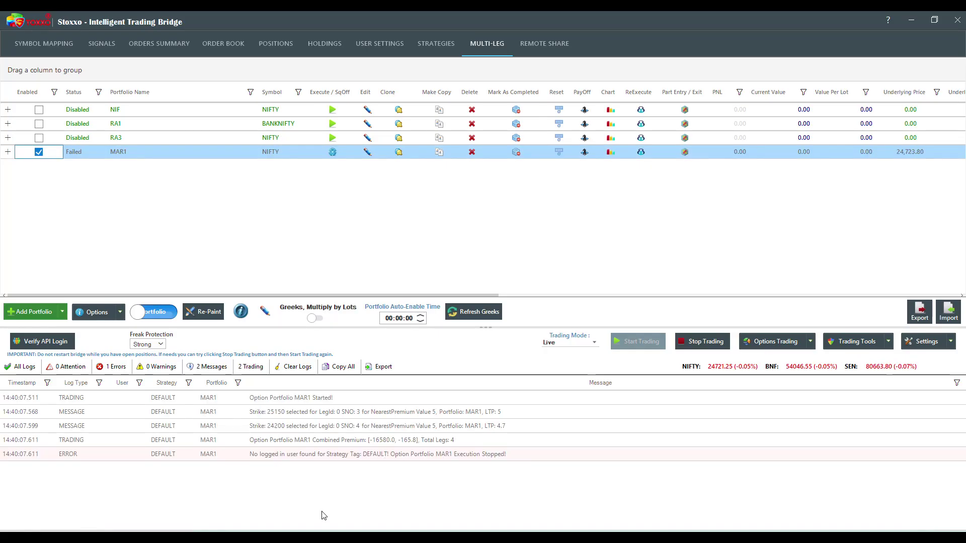
click(309, 455)
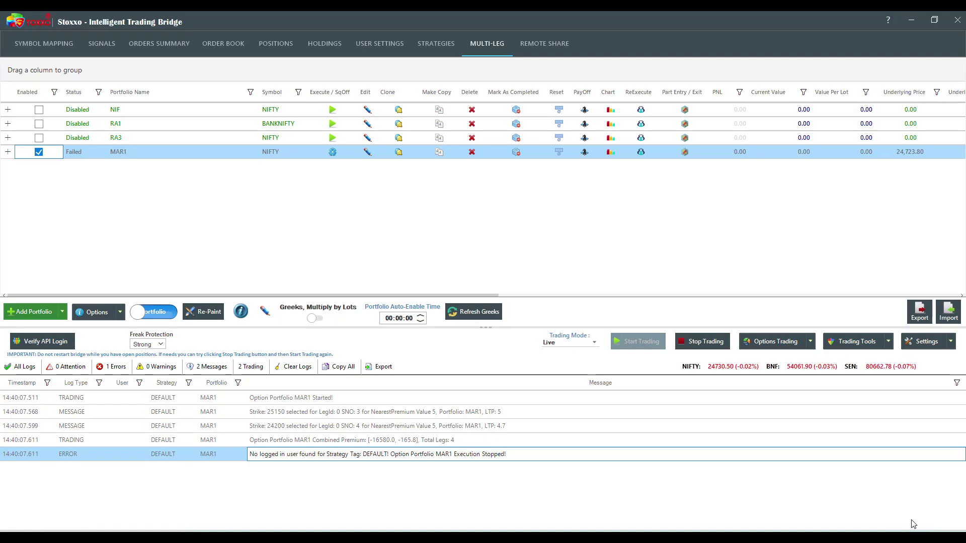
Reset the MAR1 portfolio and enable it again.
click(558, 152)
click(39, 152)
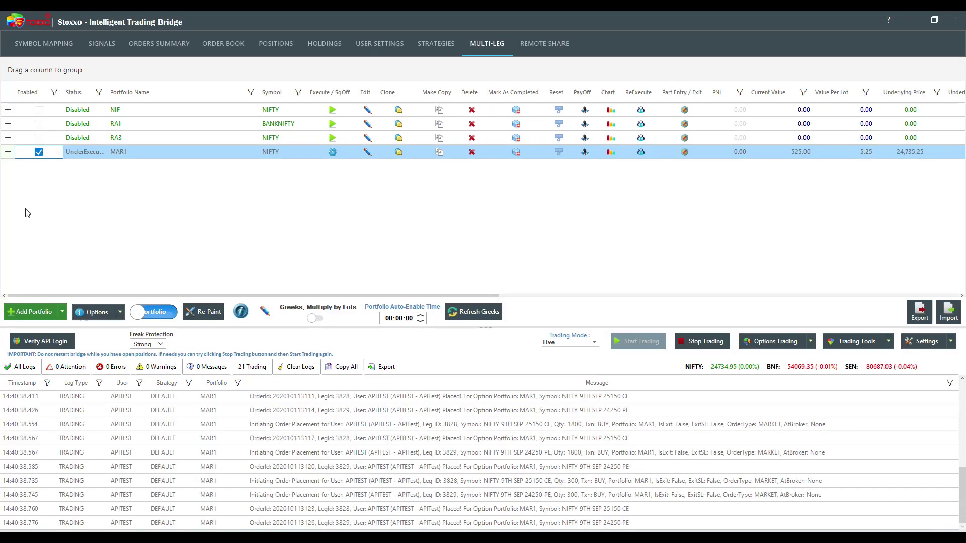
Expand MAR1's legs and open its adjustments to check the leg start times, closing them without changes.
click(7, 152)
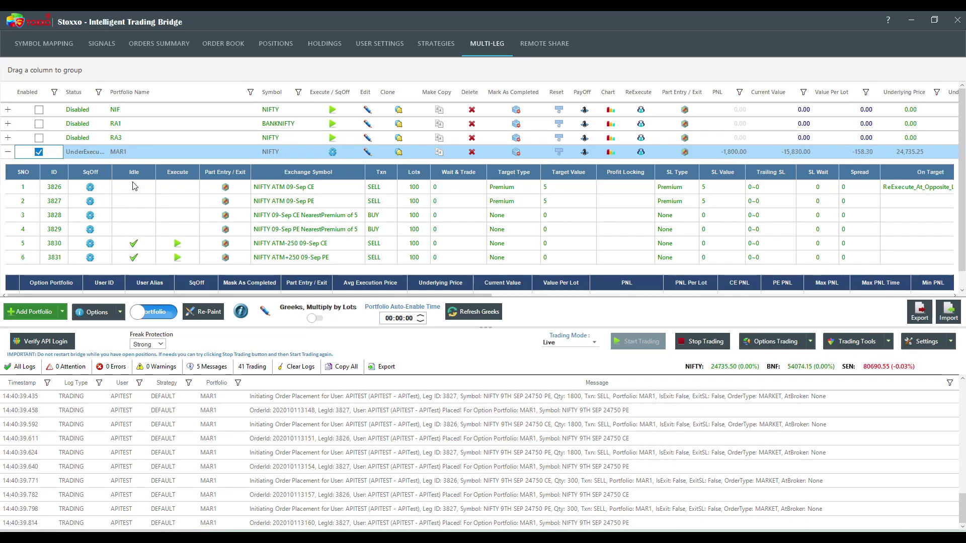
click(368, 153)
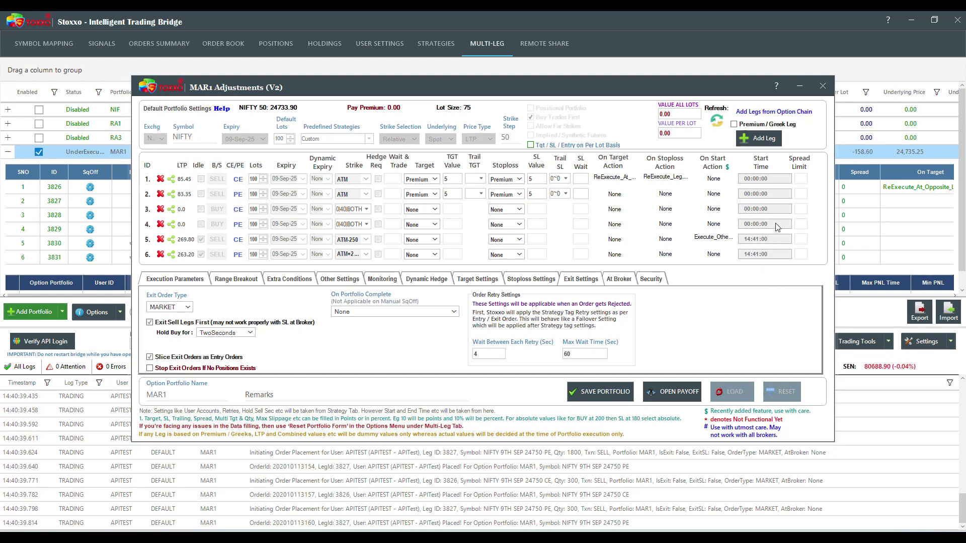
click(822, 86)
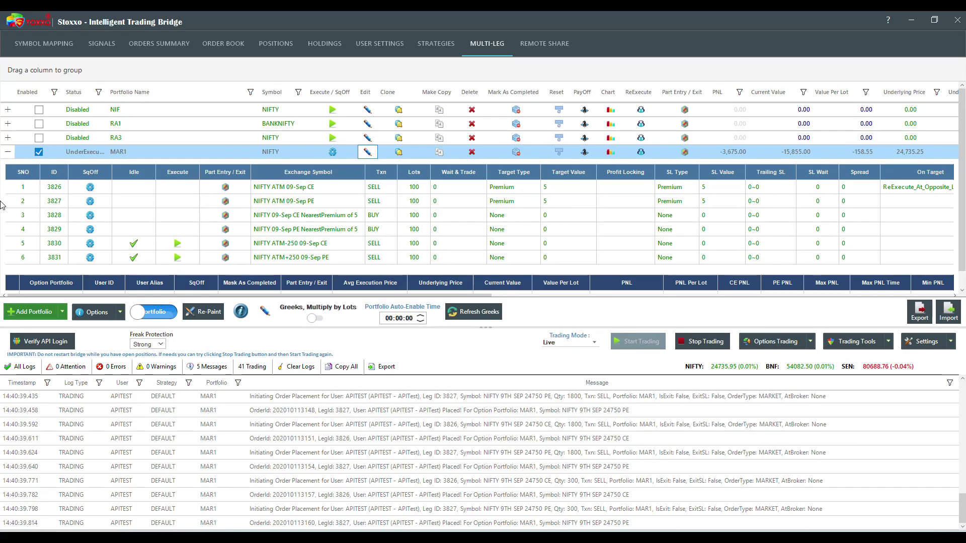
Expand the user-level entry of MAR1 and examine the execution times of its individual legs.
scroll(149, 229, down, 1)
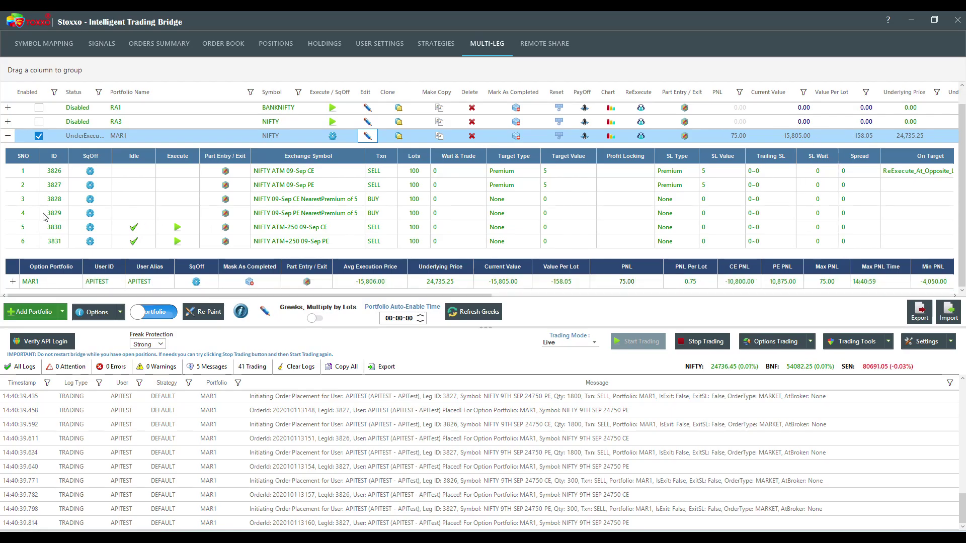
click(13, 283)
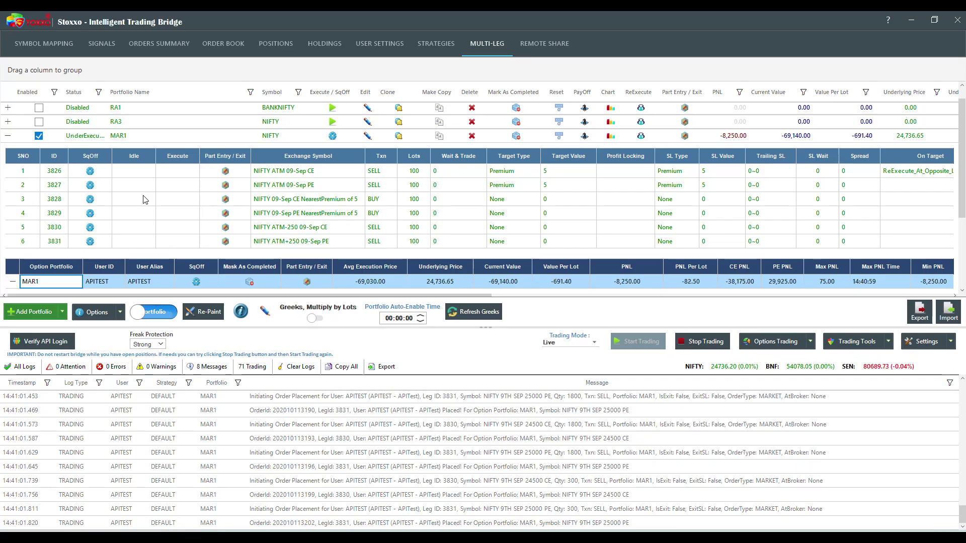
scroll(146, 201, down, 3)
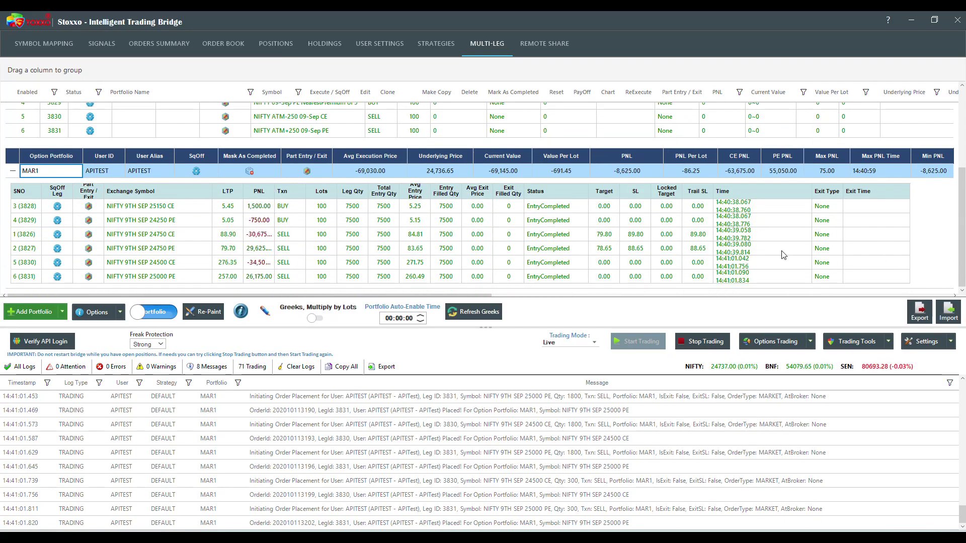
click(720, 246)
click(776, 266)
click(762, 276)
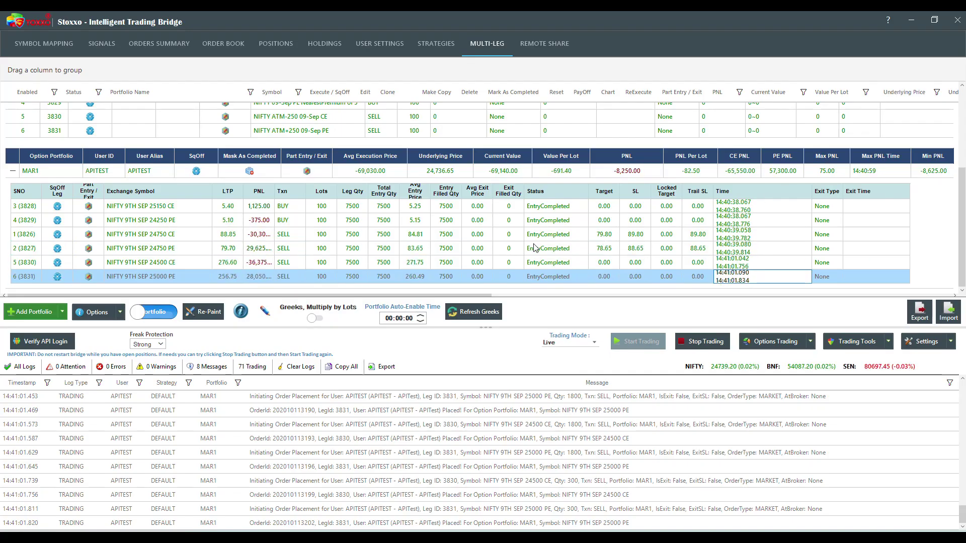
Review the portfolio statuses and go back through the log's exit order entries for MAR1.
scroll(140, 209, up, 5)
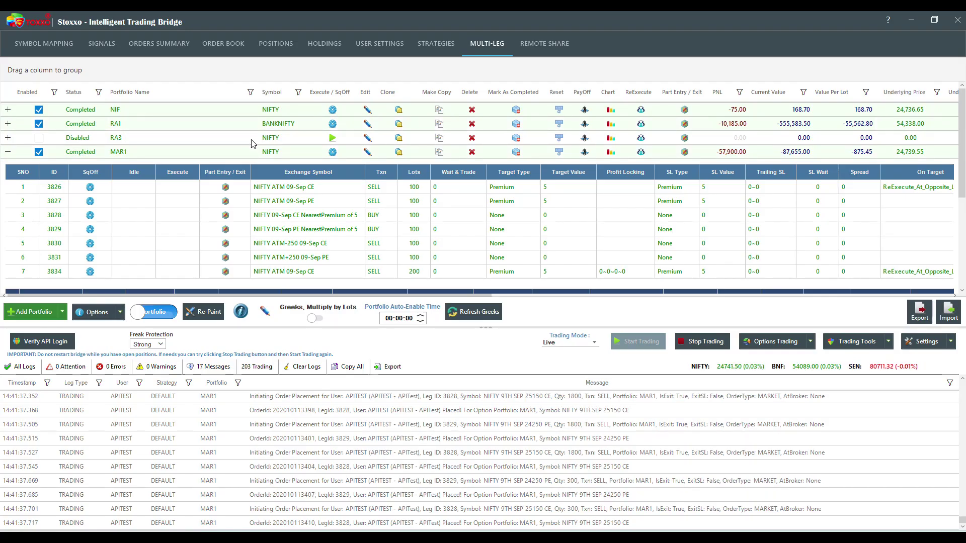
click(418, 493)
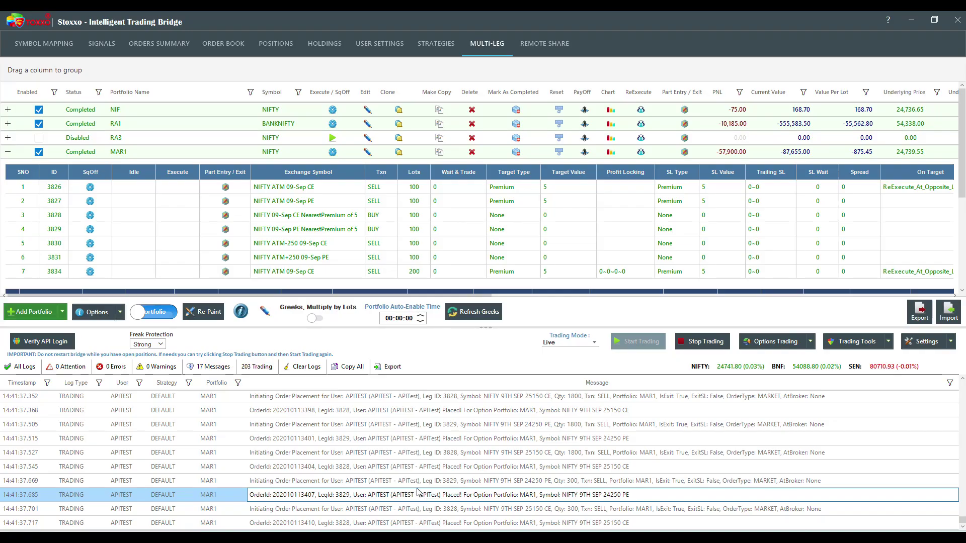
scroll(418, 492, up, 4)
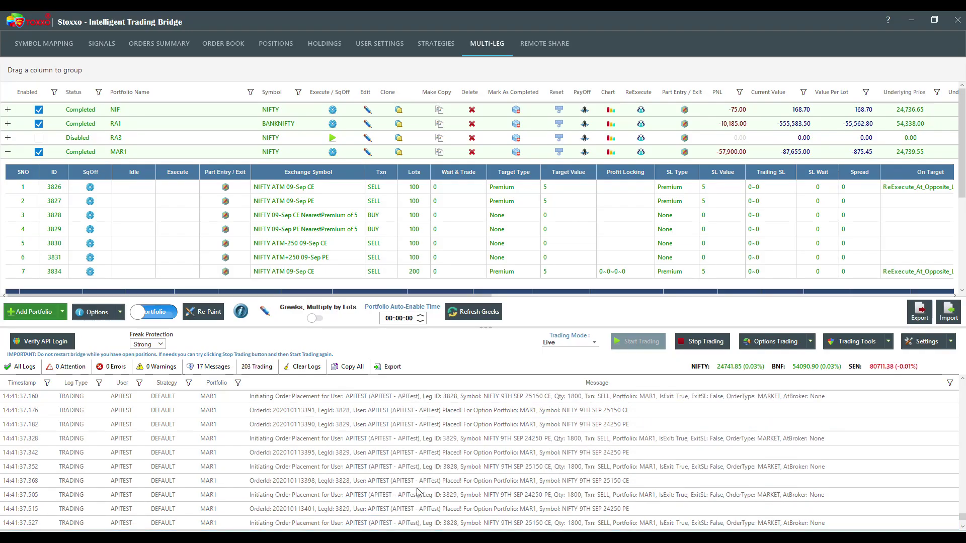
scroll(418, 492, up, 5)
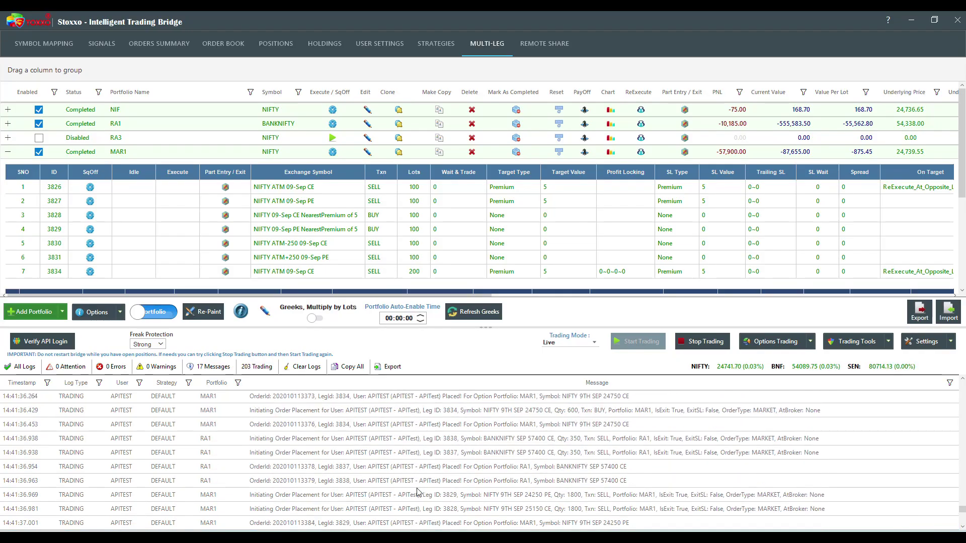
Check the strategy square-off message in the log and save the DEFAULT strategy with its Max Loss set to 0.
scroll(417, 493, up, 4)
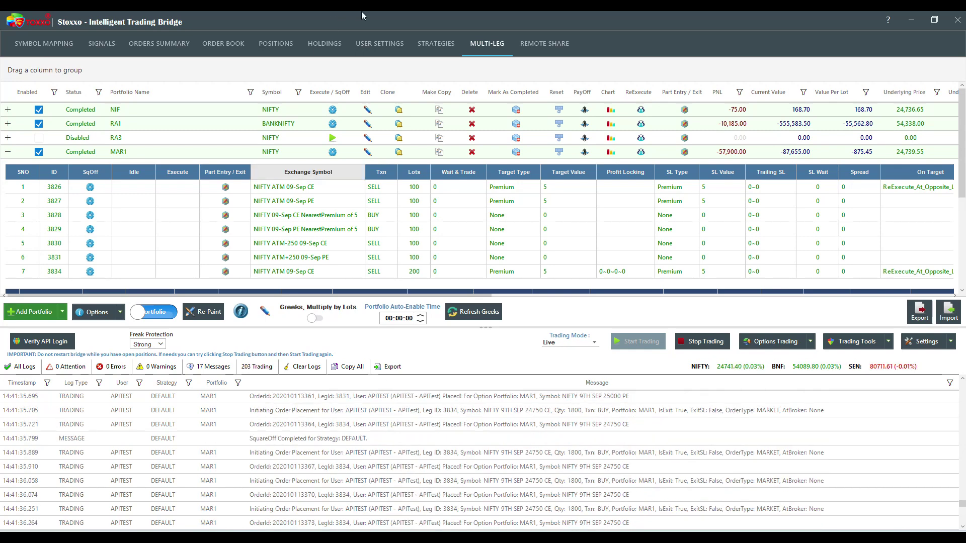
click(270, 440)
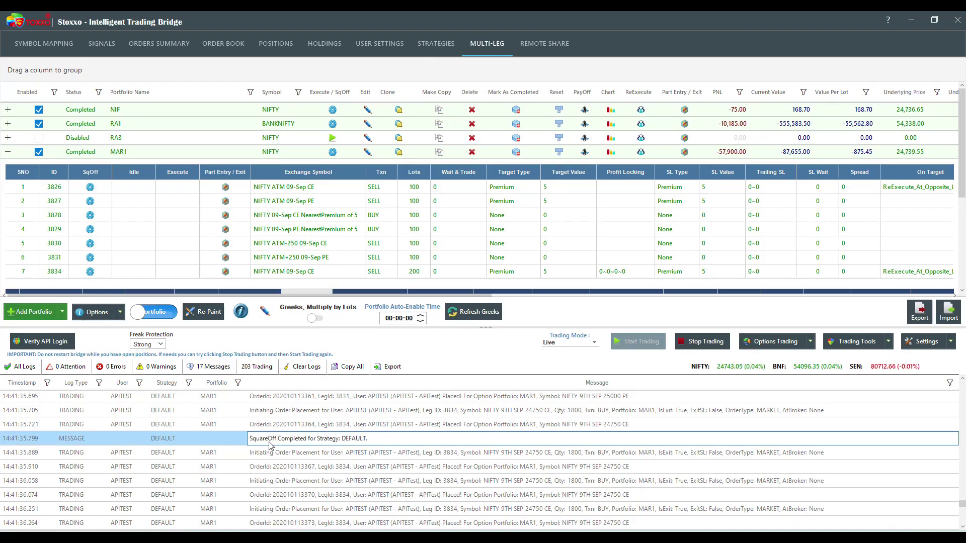
click(433, 44)
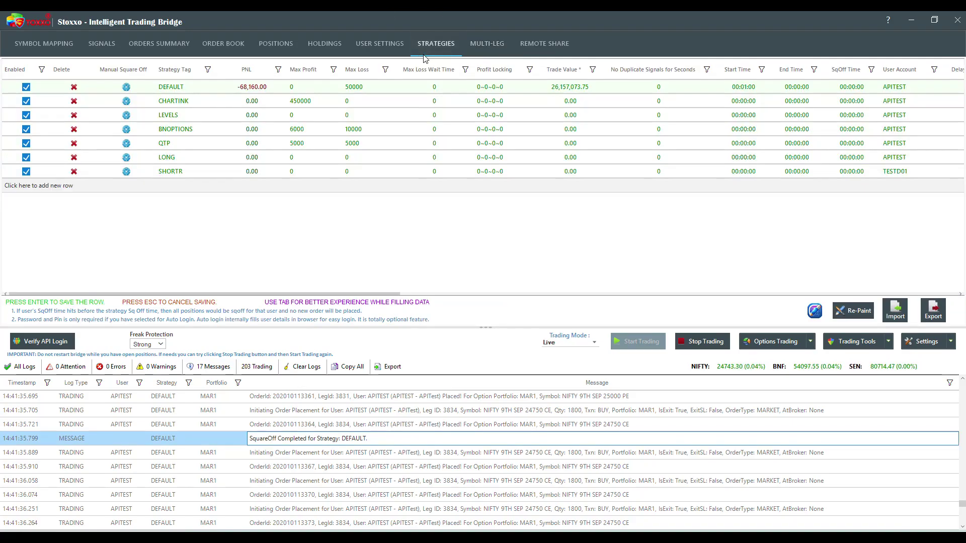
double_click(362, 86)
double_click(362, 87)
text(0)
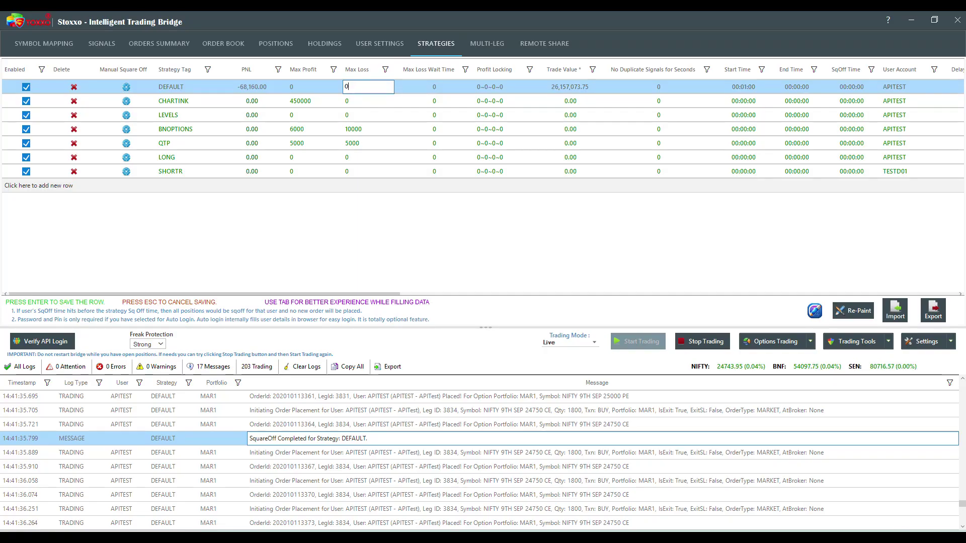
key(Return)
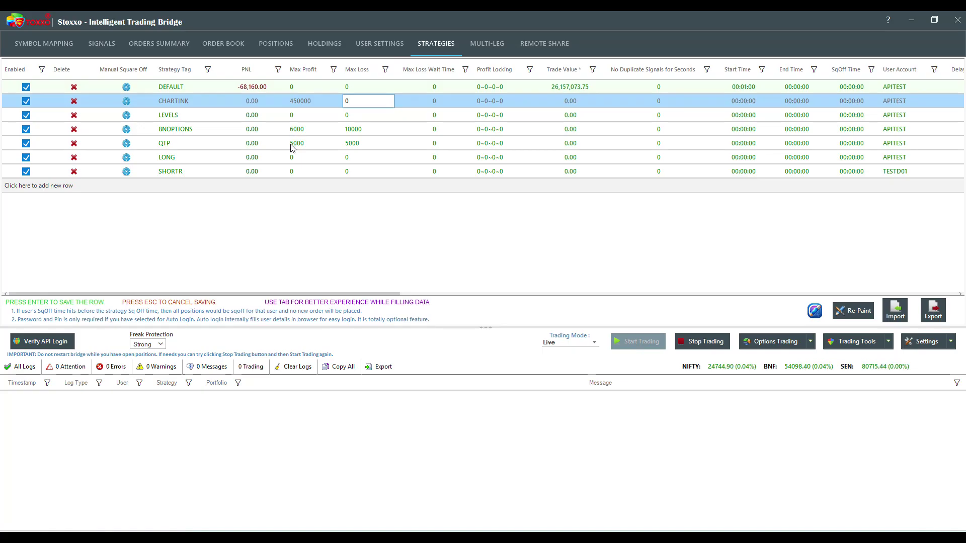
click(364, 86)
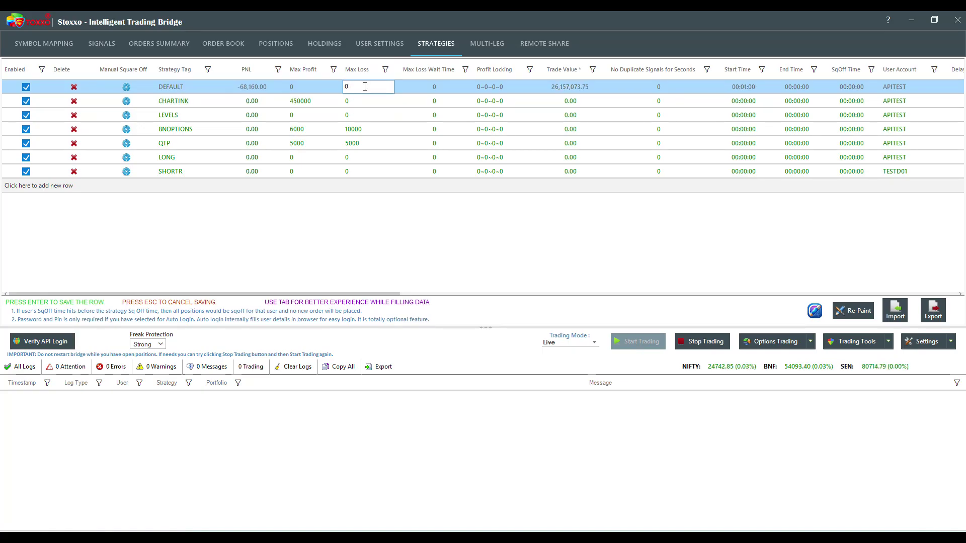
key(Return)
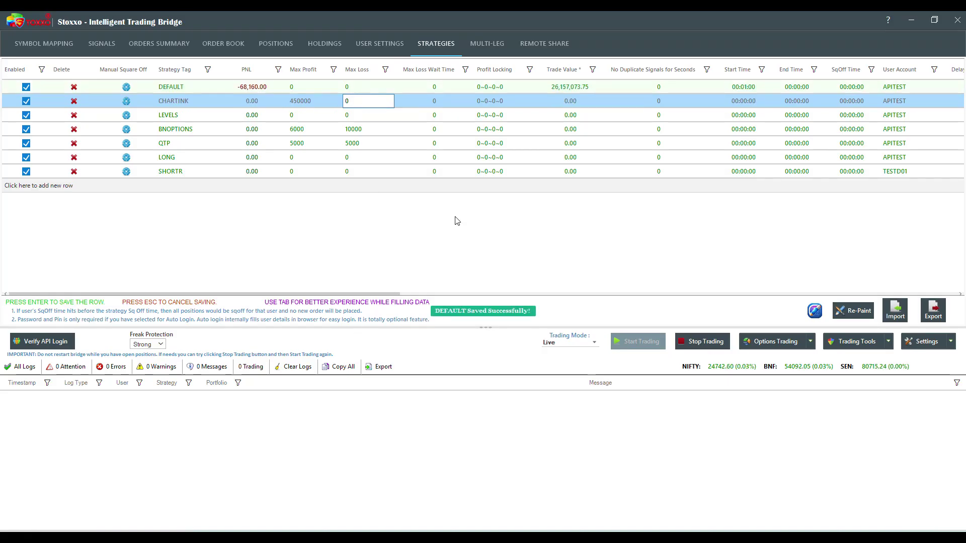
Mark the MAR1 multi-leg portfolio as completed and reset the MAR1, NIF and RA1 portfolios.
click(493, 37)
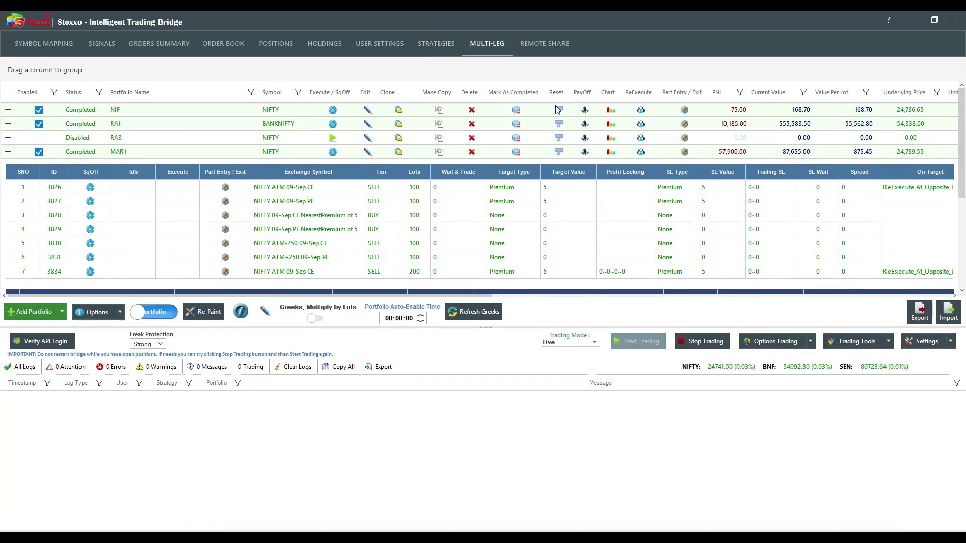
click(516, 154)
key(Return)
click(559, 151)
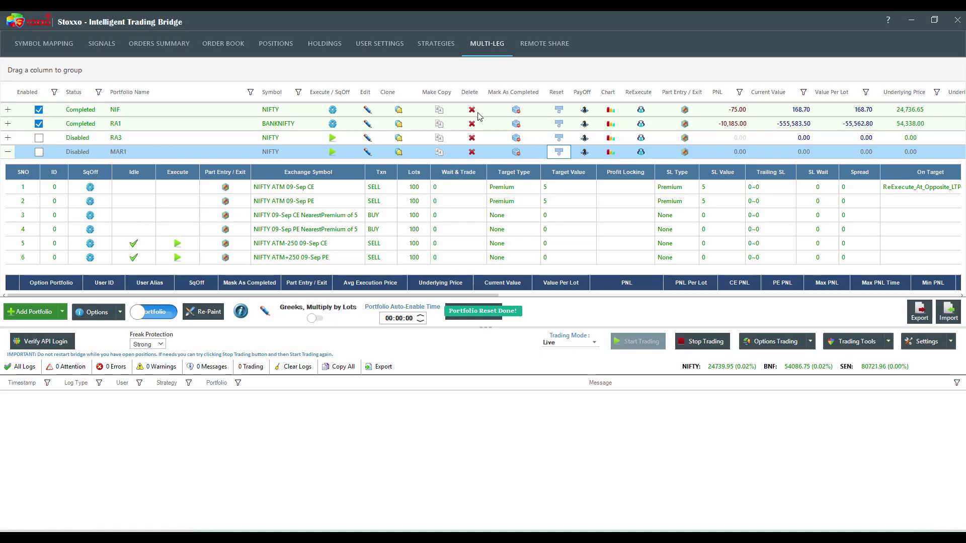
click(557, 110)
click(560, 114)
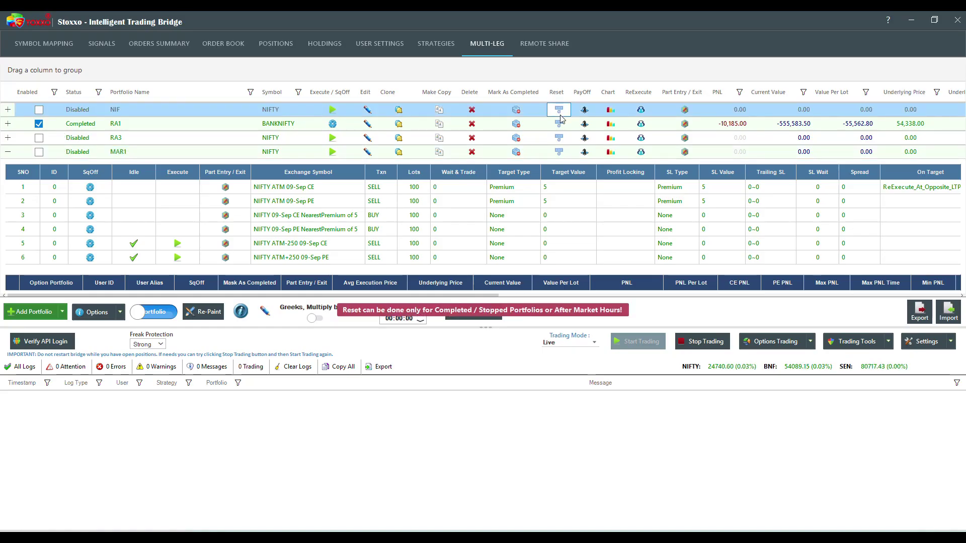
click(561, 122)
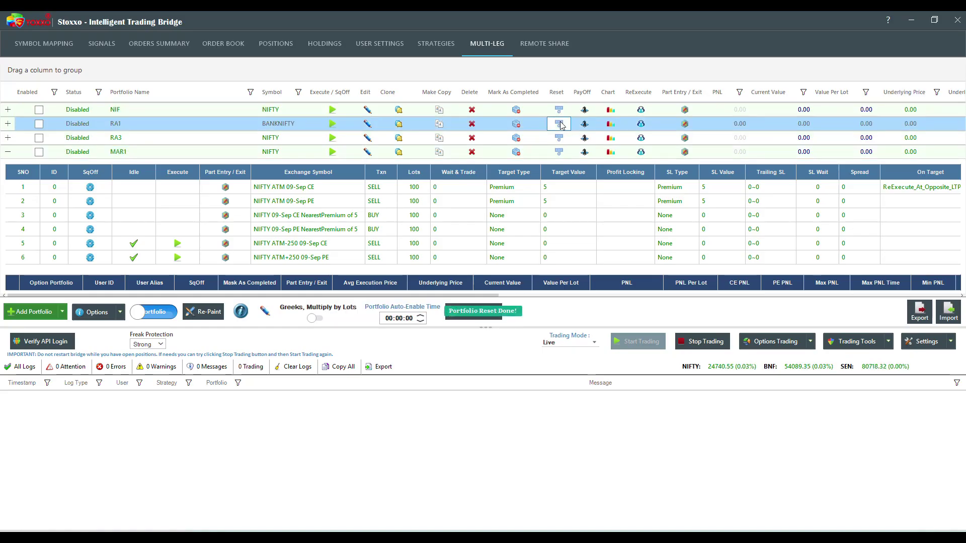
Enable MAR1 again and expand its user-level entry to examine the execution times, targets and stoplosses of its legs.
click(40, 152)
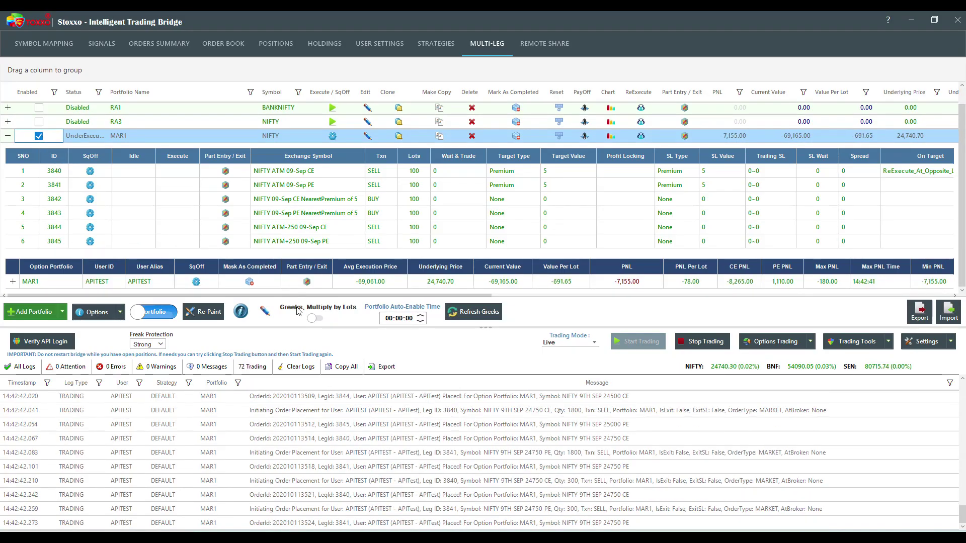
click(12, 281)
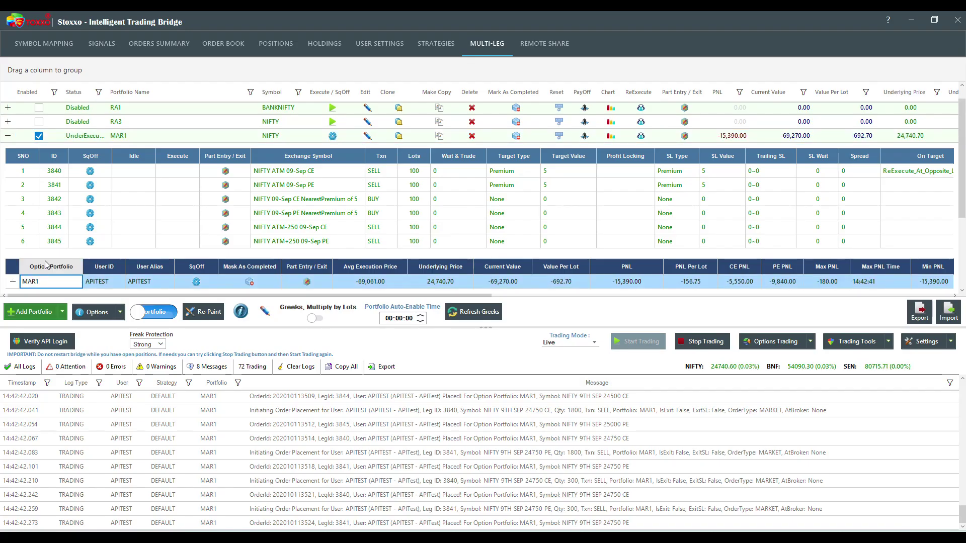
scroll(305, 233, up, 3)
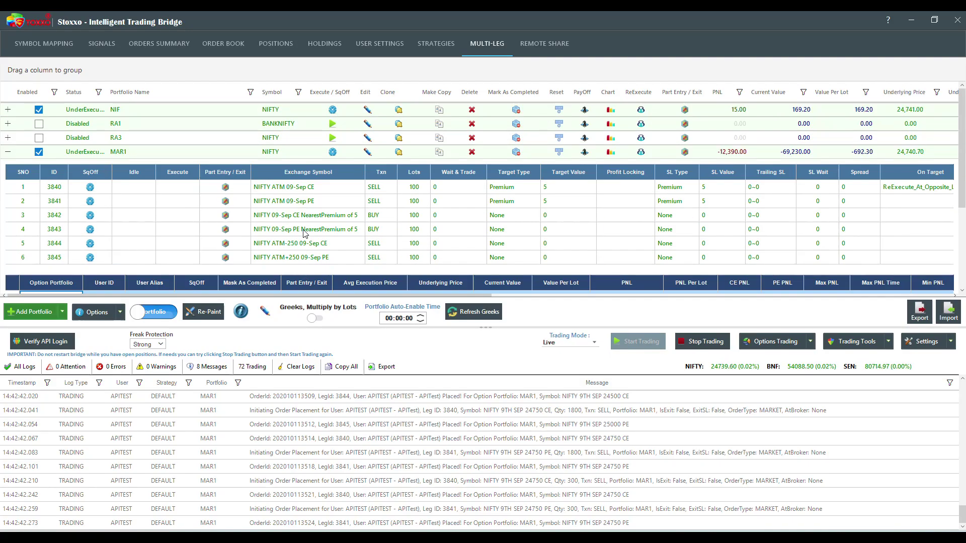
scroll(303, 232, down, 3)
scroll(302, 231, up, 3)
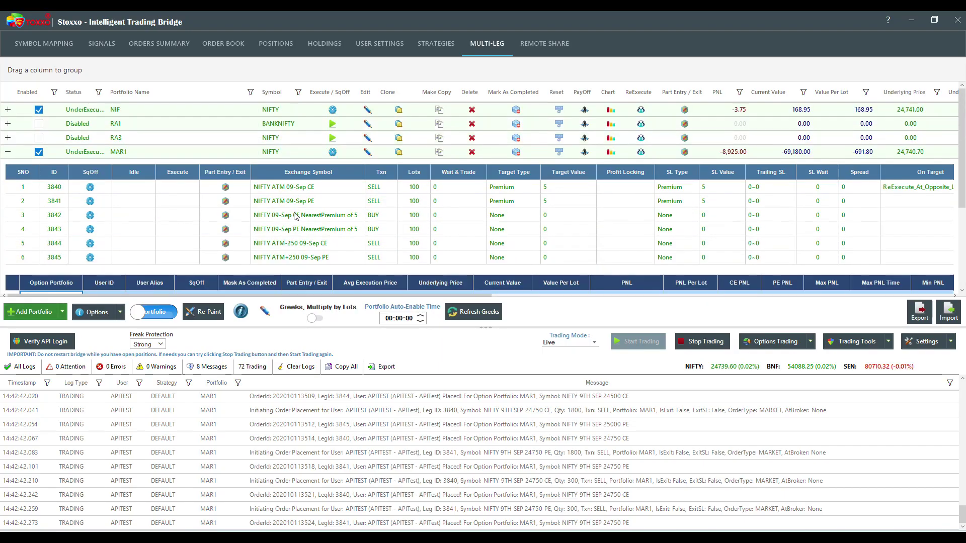
scroll(327, 205, down, 2)
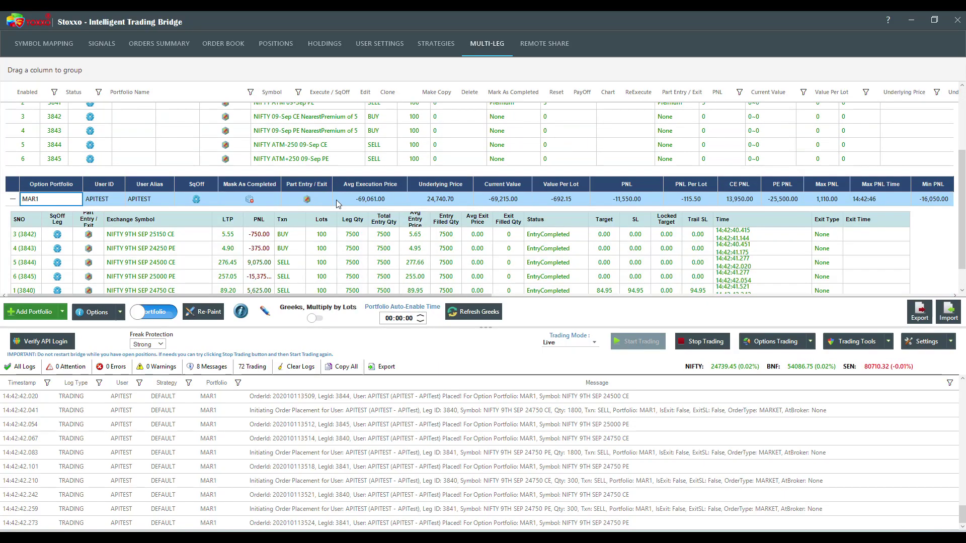
scroll(336, 201, down, 1)
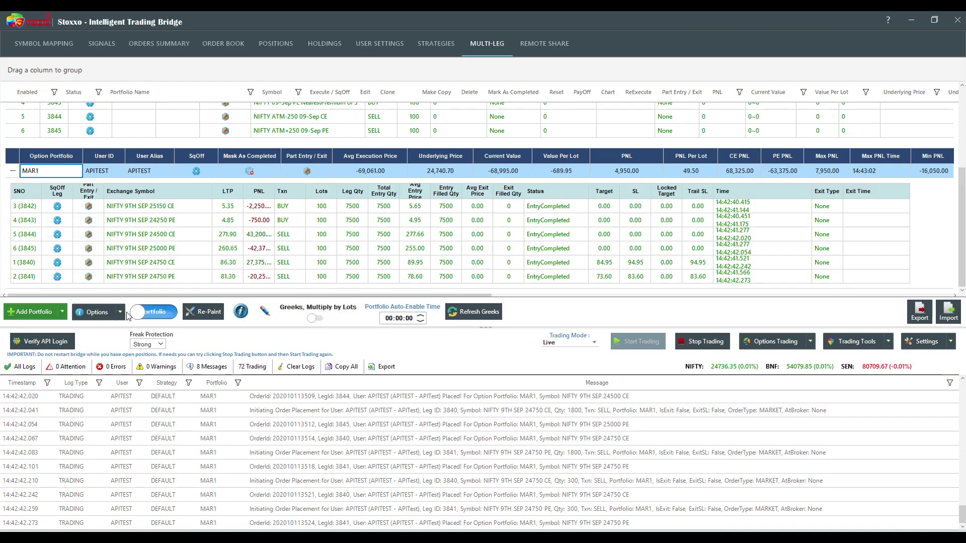
Review the individual multi-leg orders and open their CSV export, cancelling it and returning to the portfolio view.
click(151, 314)
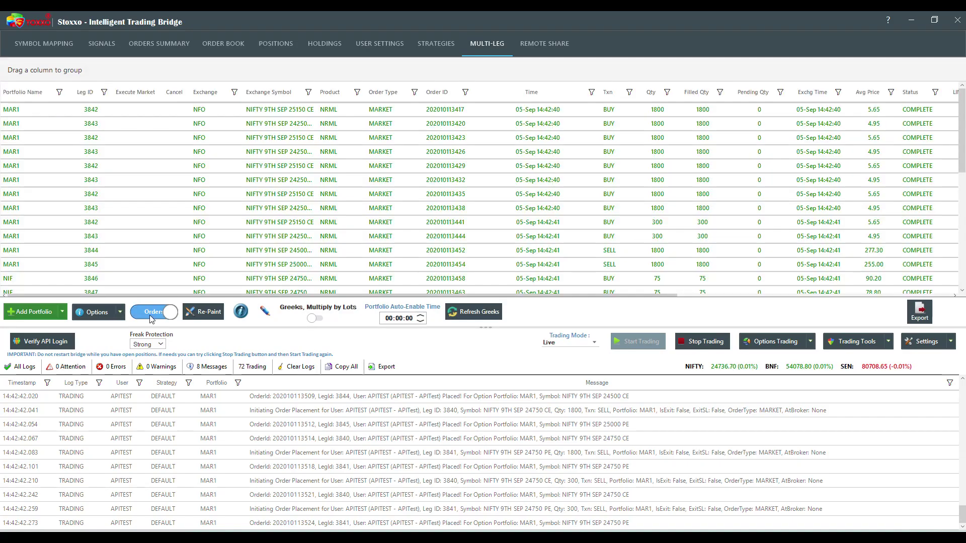
scroll(468, 213, down, 7)
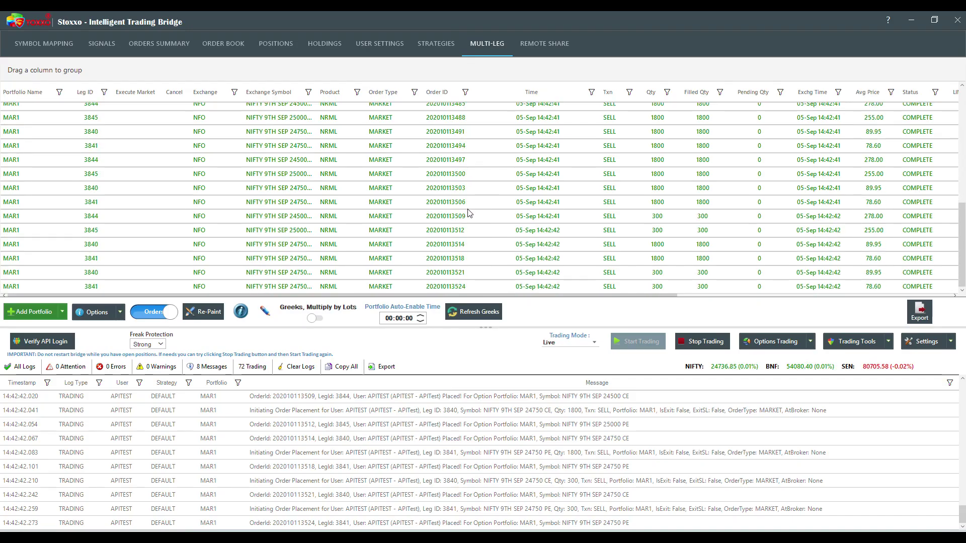
scroll(492, 237, up, 7)
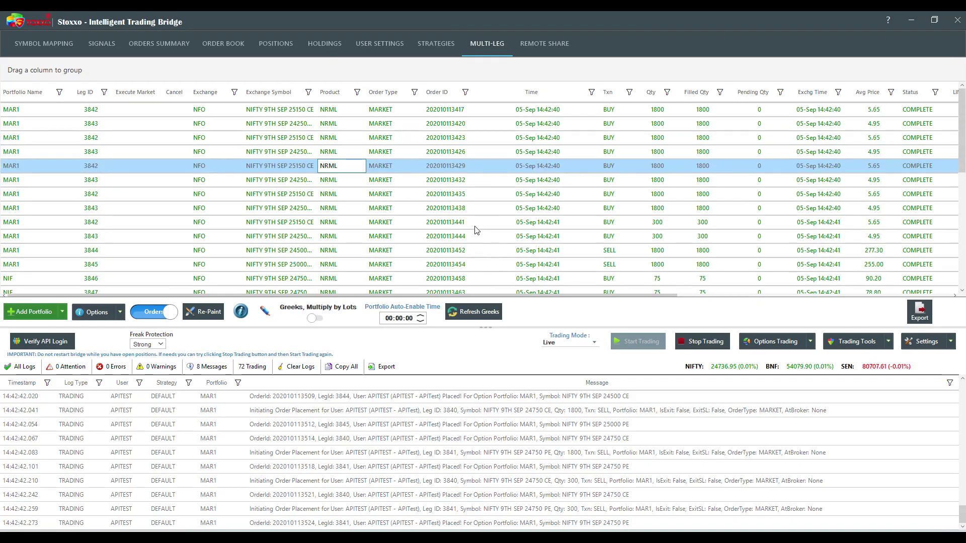
click(919, 312)
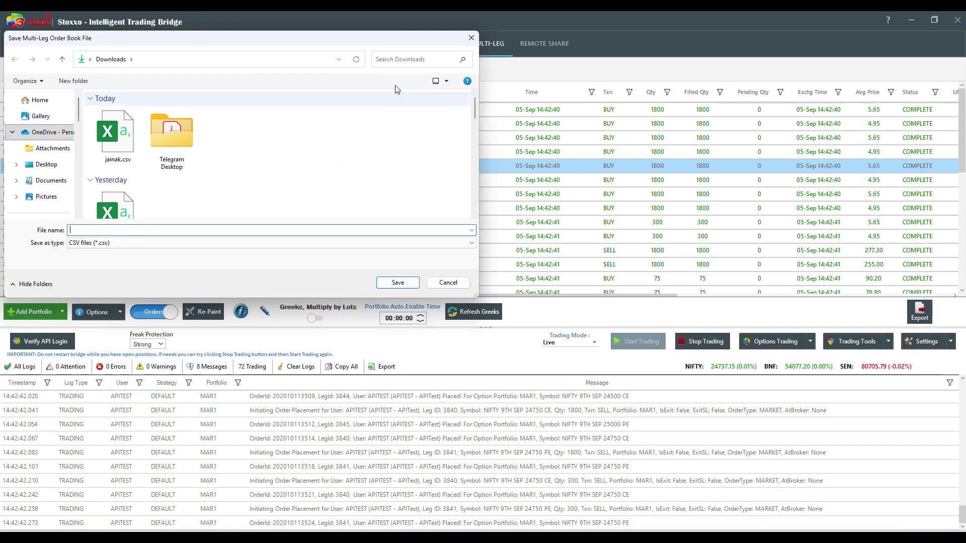
click(472, 37)
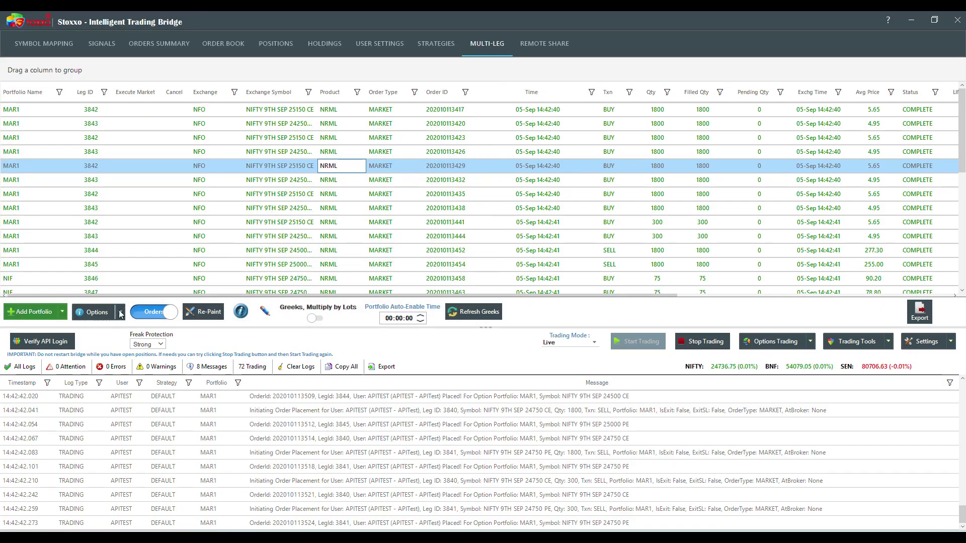
click(153, 312)
Try to export the portfolio grid while trading is running, and stop trading to allow the export.
click(119, 312)
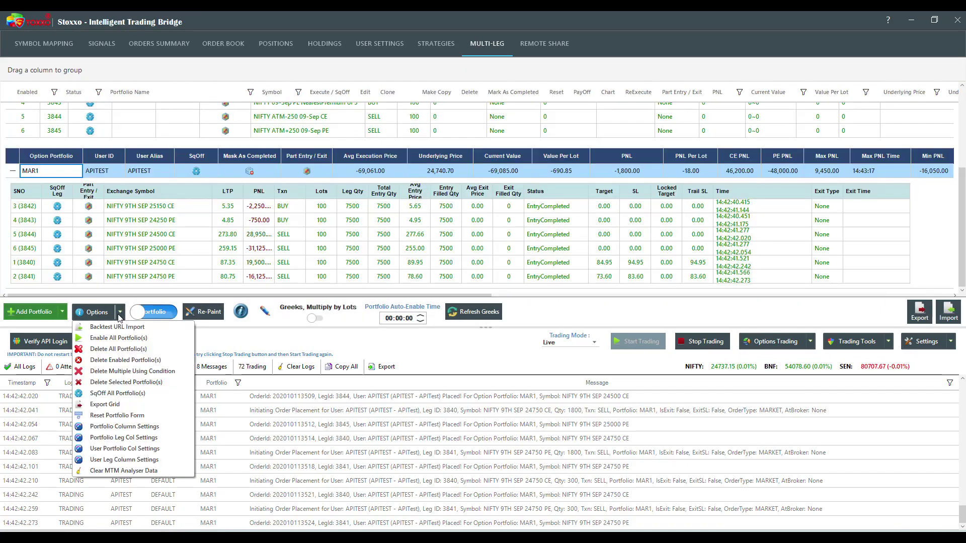
click(145, 404)
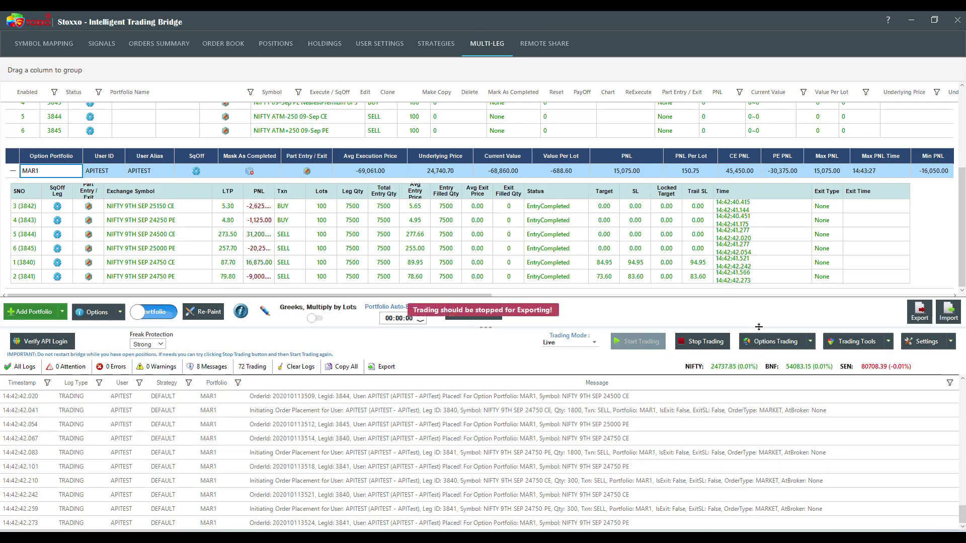
click(723, 346)
Export the portfolio grid in Excel 2016 format to the Desktop as a file named test.
click(107, 317)
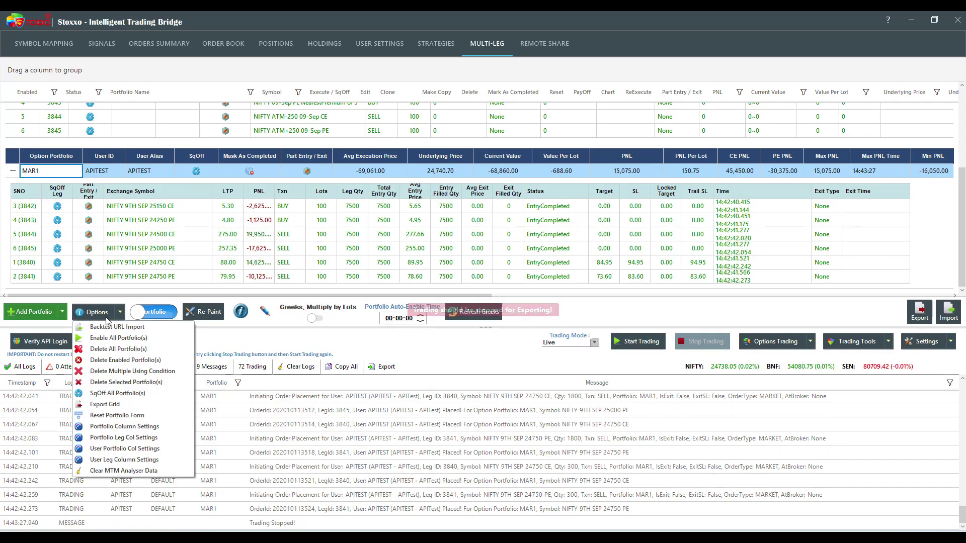
click(126, 404)
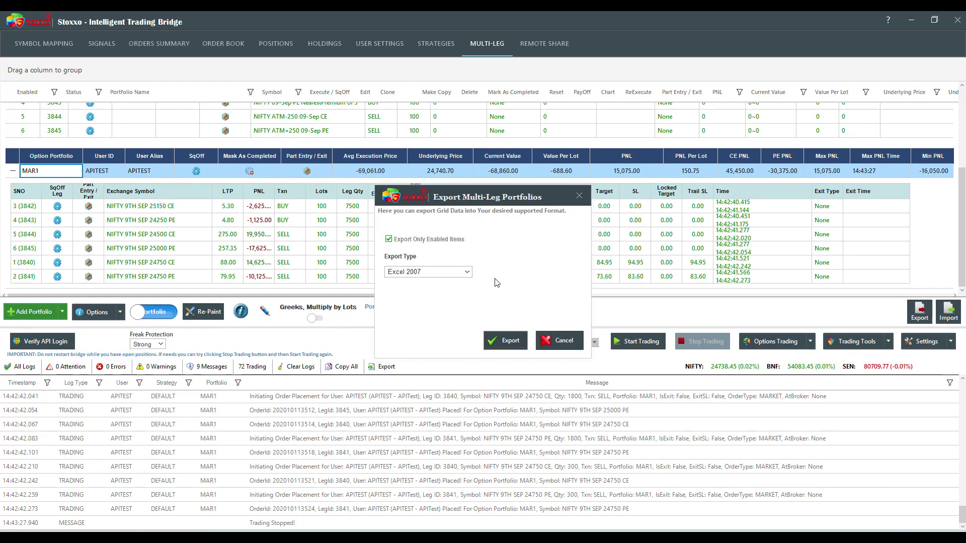
click(455, 272)
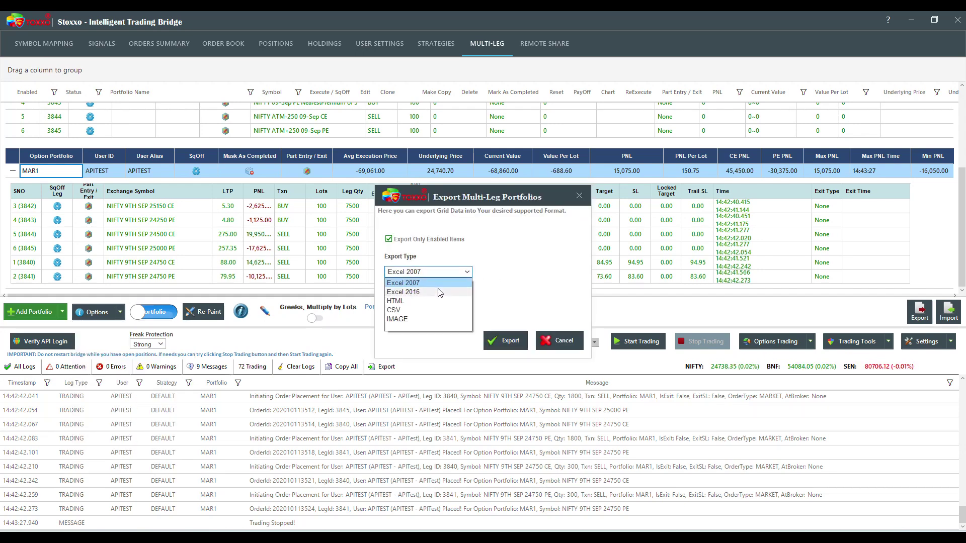
click(440, 293)
click(503, 338)
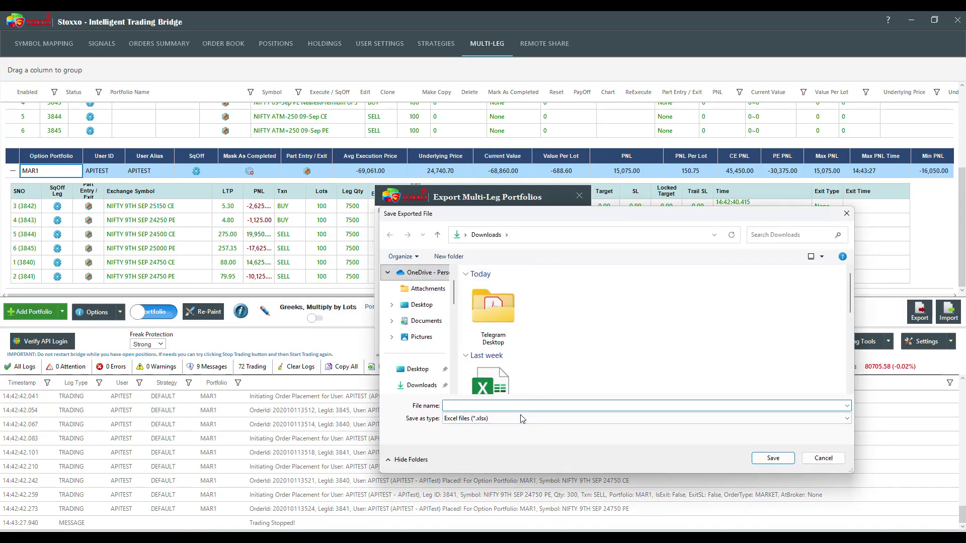
text(test)
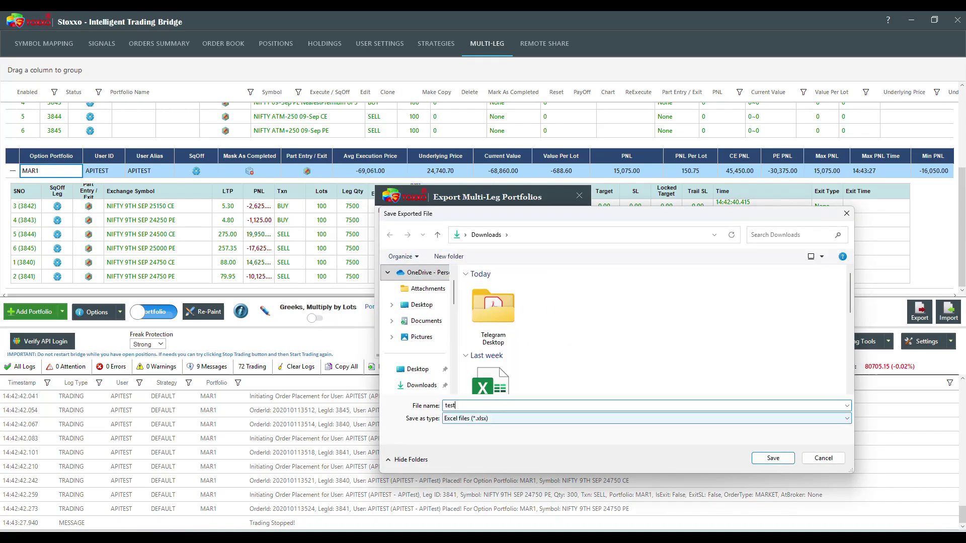
click(417, 369)
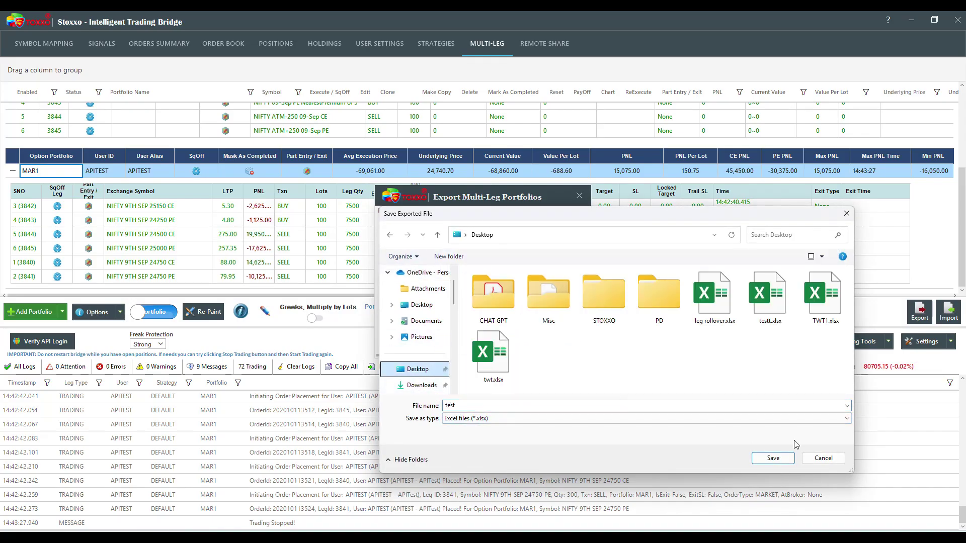
click(788, 459)
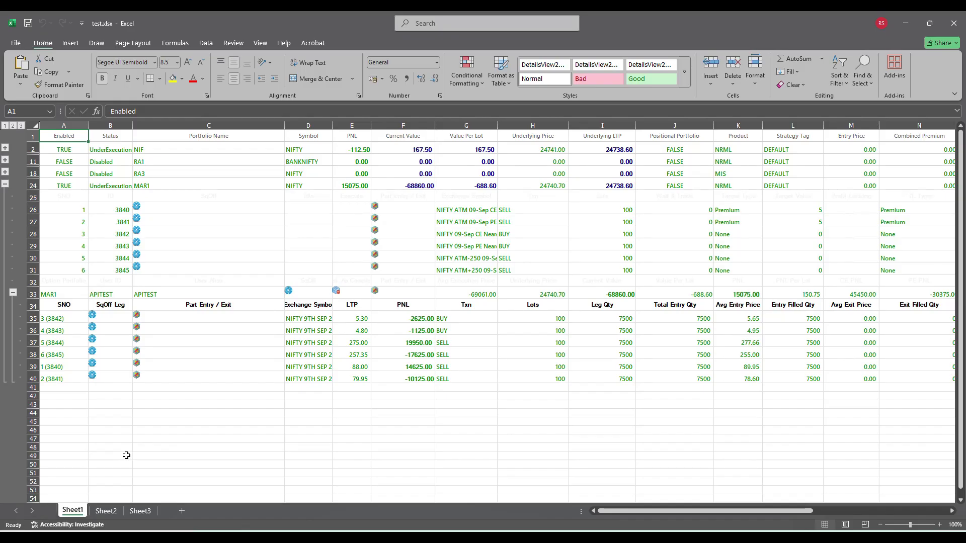
Examine MAR1's exported leg details in test.xlsx in Excel, going across all columns past Exit Time and back to cell A1.
click(70, 319)
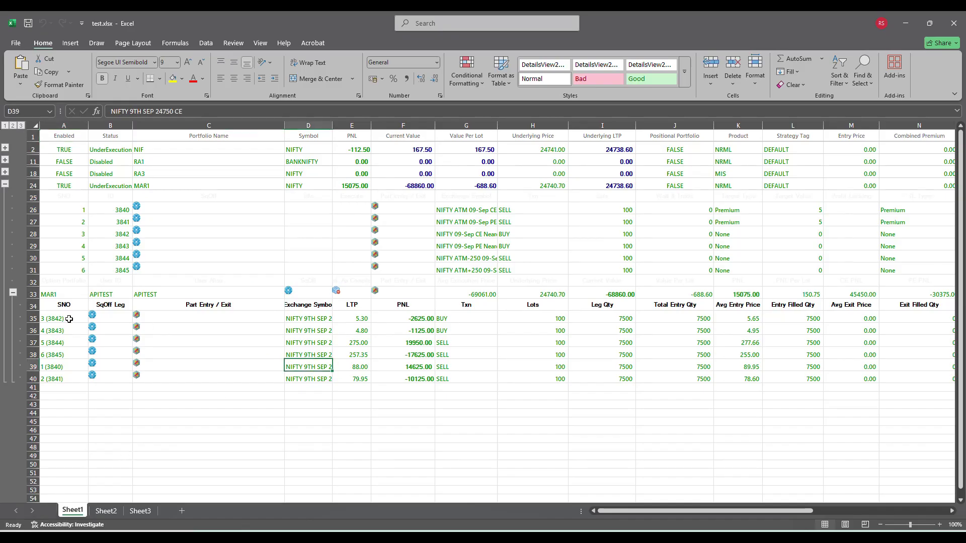
scroll(373, 338, down, 3)
click(531, 246)
key(Right)
key(Right)
key(Right)
key(Right)
key(Right)
key(Right)
key(Right)
key(Right)
key(Right)
key(Right)
key(Right)
key(Right)
key(Right)
key(Right)
key(Right)
key(Right)
key(Right)
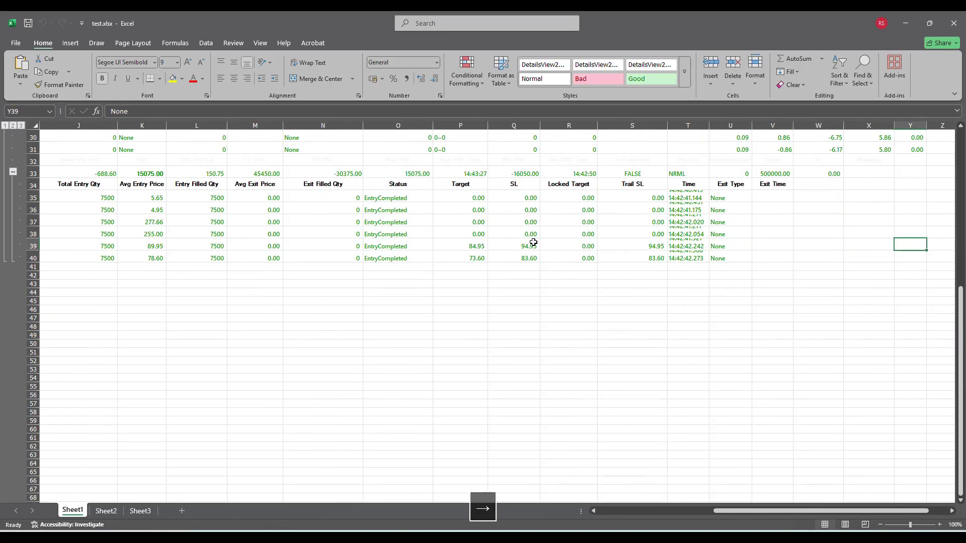
key(Left)
key(Left)
key(Left)
key(Left)
key(Left)
key(Left)
key(Left)
key(Left)
key(Left)
key(Left)
key(Left)
key(Left)
key(Left)
key(Left)
key(Left)
key(Left)
key(Left)
key(Left)
key(Left)
key(Left)
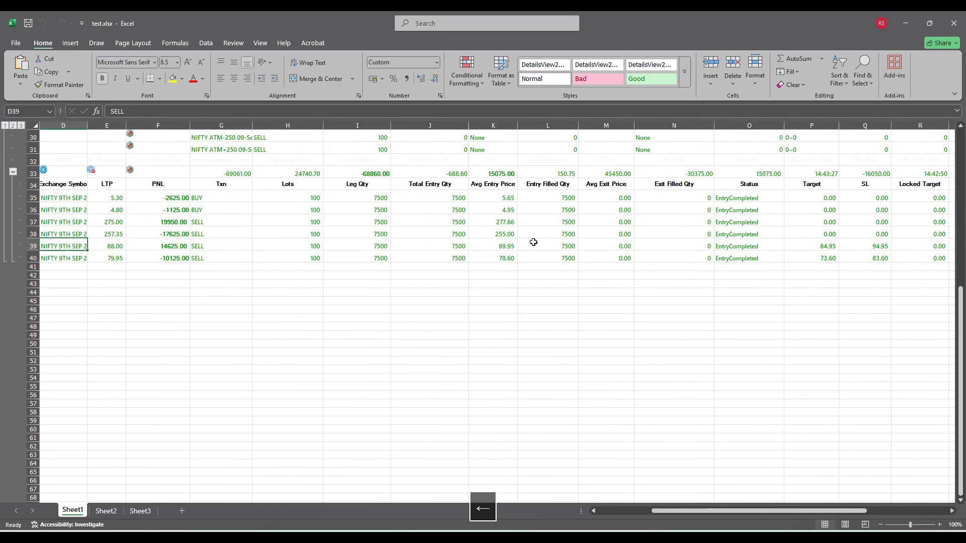
key(Left)
key(Left)
key(Left)
key(Up)
key(Up)
key(Up)
key(Up)
key(Up)
key(Up)
key(Up)
key(Up)
key(Up)
key(Up)
key(Up)
key(Up)
key(Up)
key(Up)
key(Up)
key(Up)
key(Up)
key(Up)
key(Up)
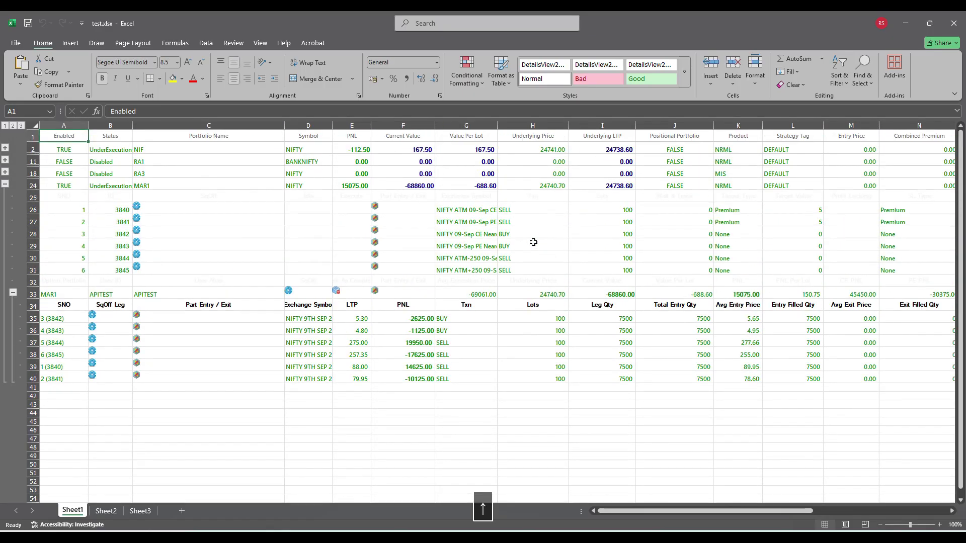
Minimize the exported workbook, switch back to Stoxxo, and review the log messages from MAR1's start and order placement through the latest trading restart.
key(Up)
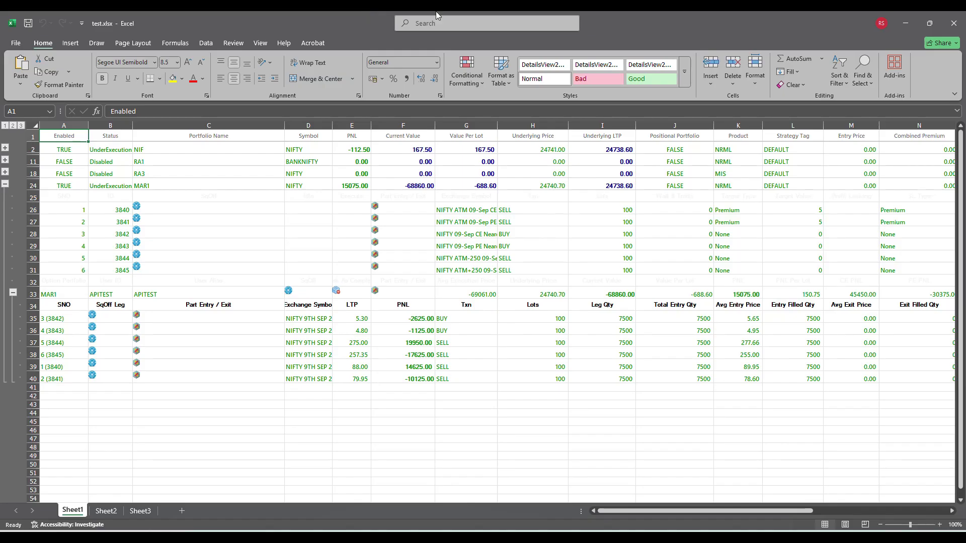
click(903, 15)
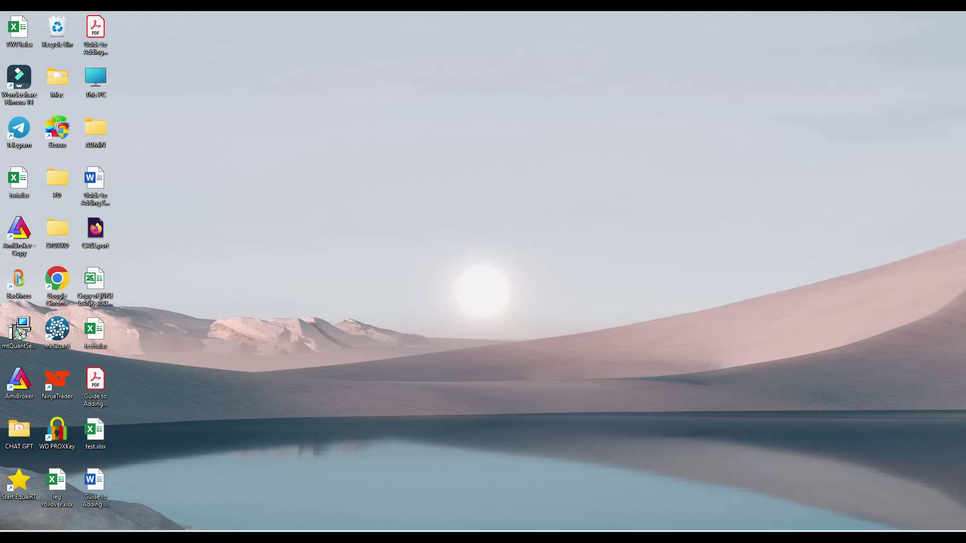
click(443, 537)
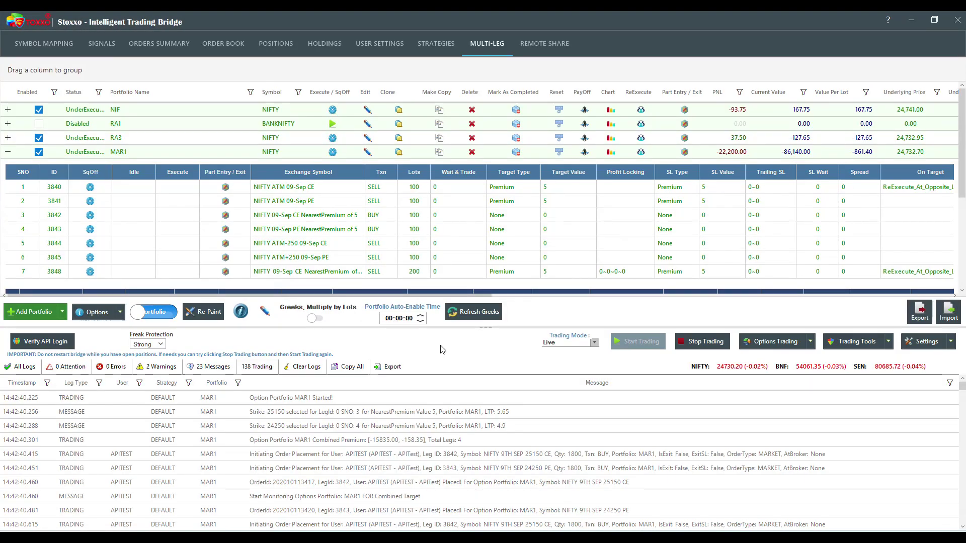
click(377, 457)
scroll(377, 458, down, 5)
scroll(397, 505, down, 5)
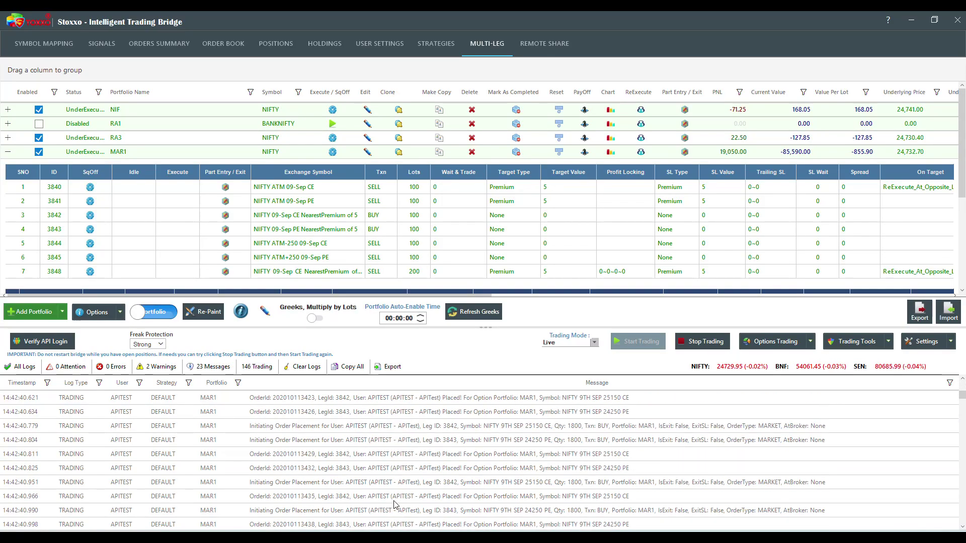
scroll(398, 506, down, 5)
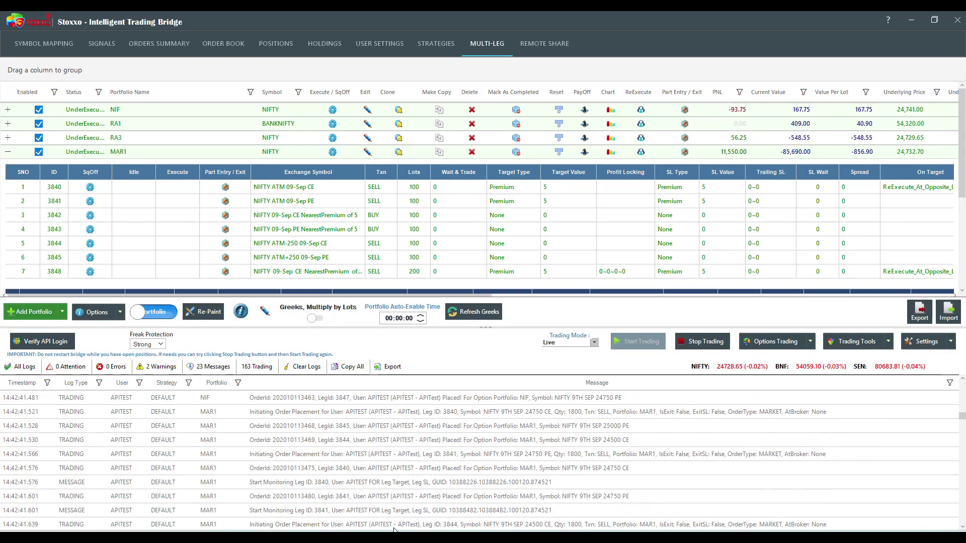
scroll(405, 520, down, 5)
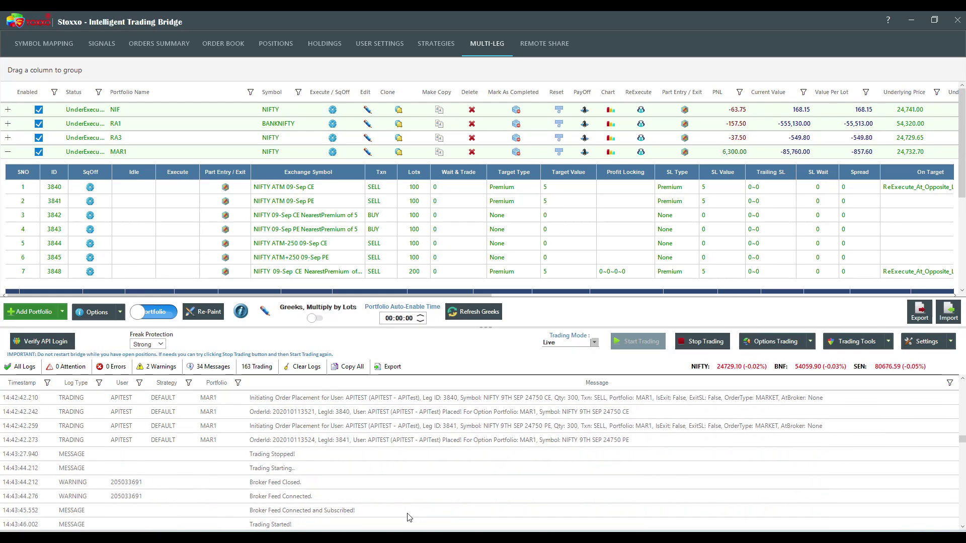